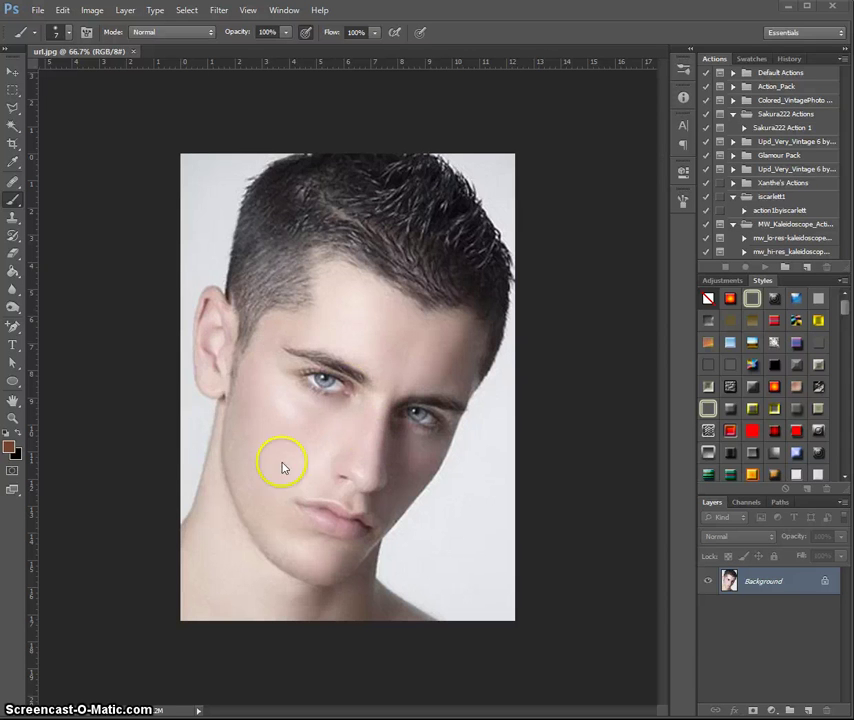
# Convert the locked Background into an ordinary layer, keeping the default layer name and options
pyautogui.hotkey('ctrl', 'z')
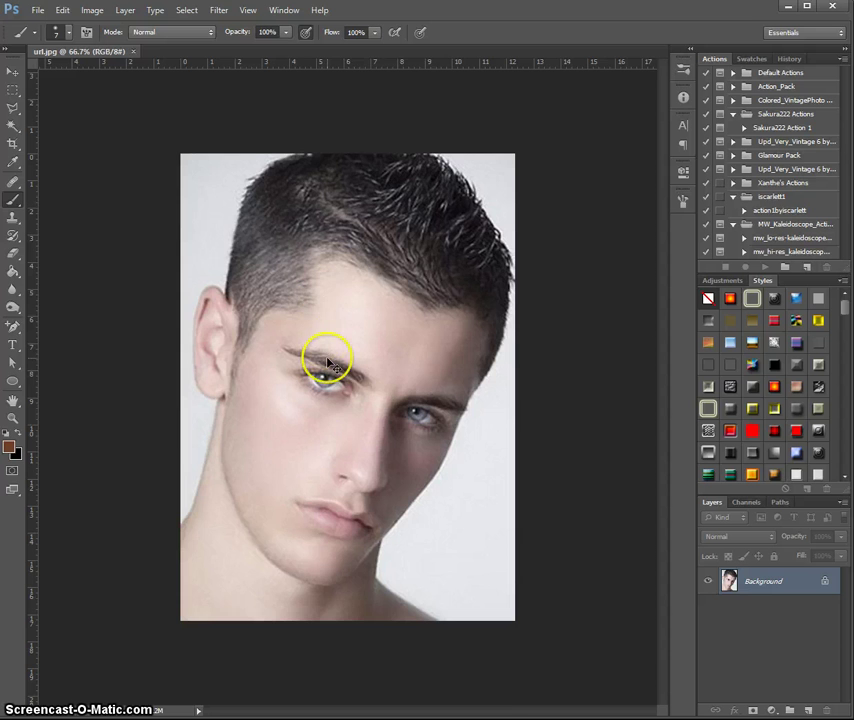
pyautogui.scroll(3, 327, 364)
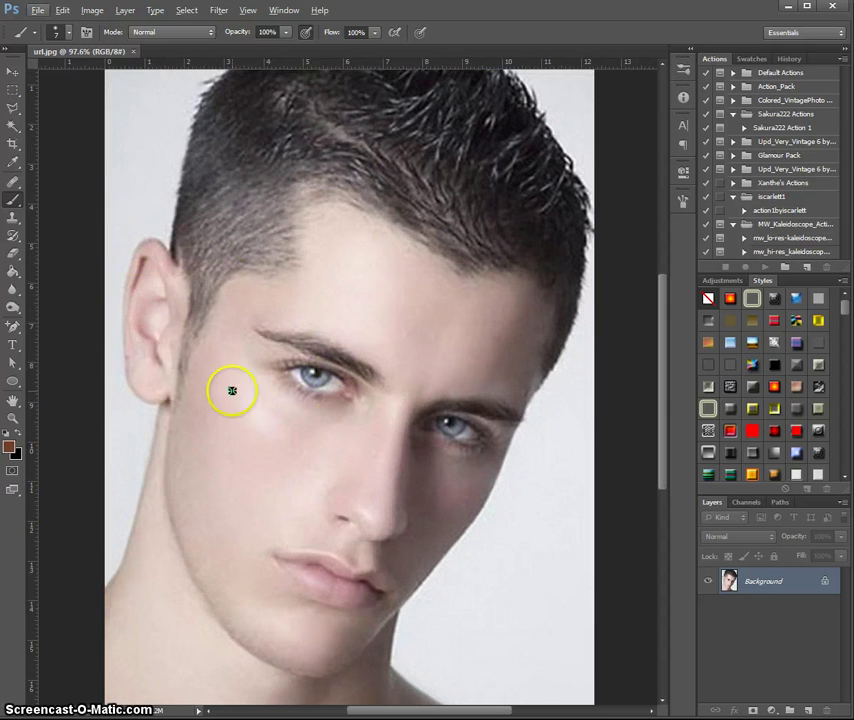
pyautogui.doubleClick(808, 585)
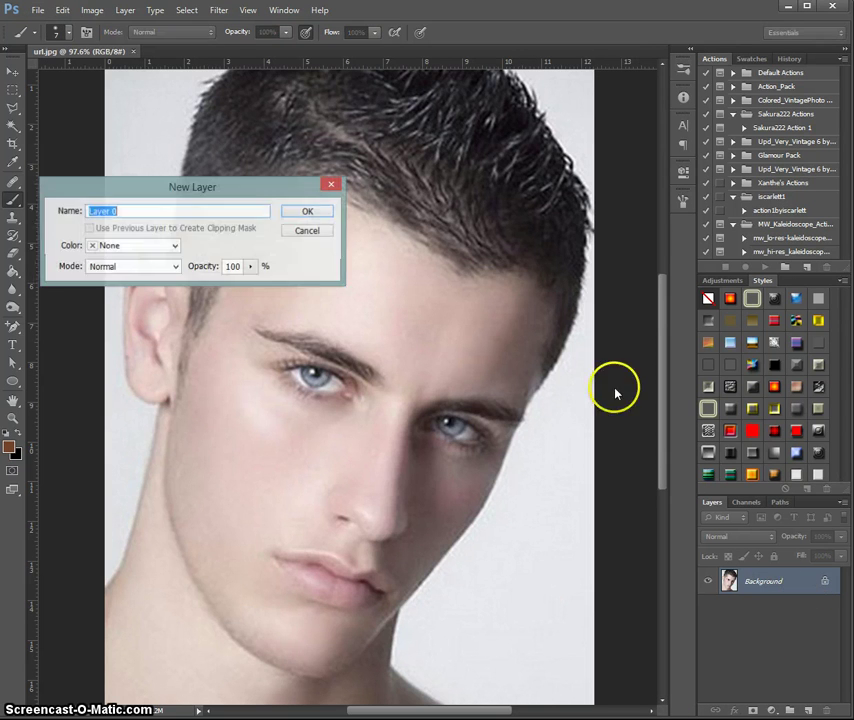
pyautogui.click(305, 212)
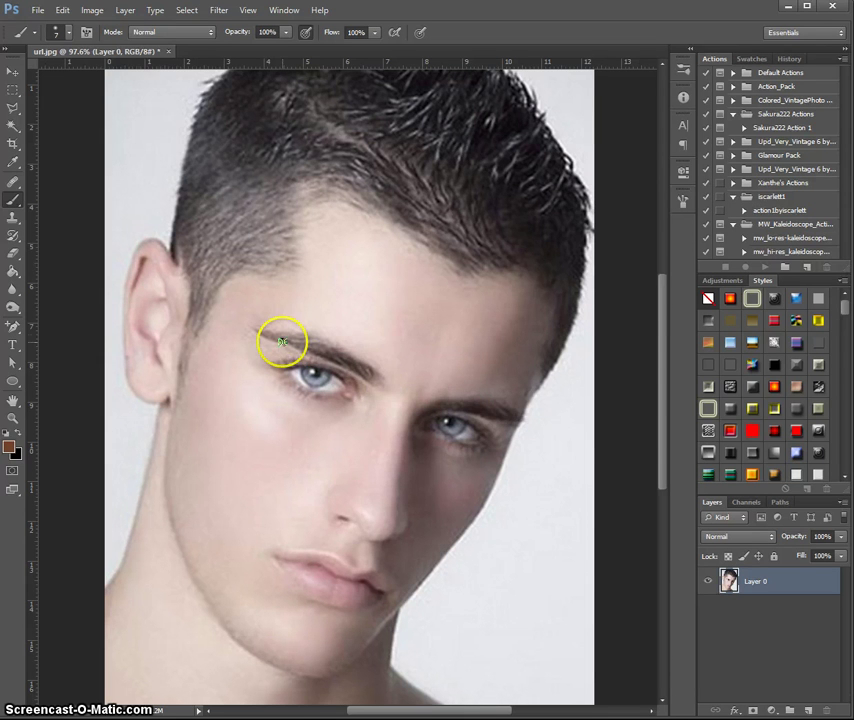
# Outline the eyebrow nearest the visible ear with the Polygonal Lasso and copy the selection to a new layer
pyautogui.moveTo(285, 348)
pyautogui.mouseDown()
pyautogui.moveTo(342, 373)
pyautogui.moveTo(270, 343)
pyautogui.moveTo(351, 364)
pyautogui.moveTo(368, 373)
pyautogui.moveTo(283, 337)
pyautogui.moveTo(371, 384)
pyautogui.mouseUp()
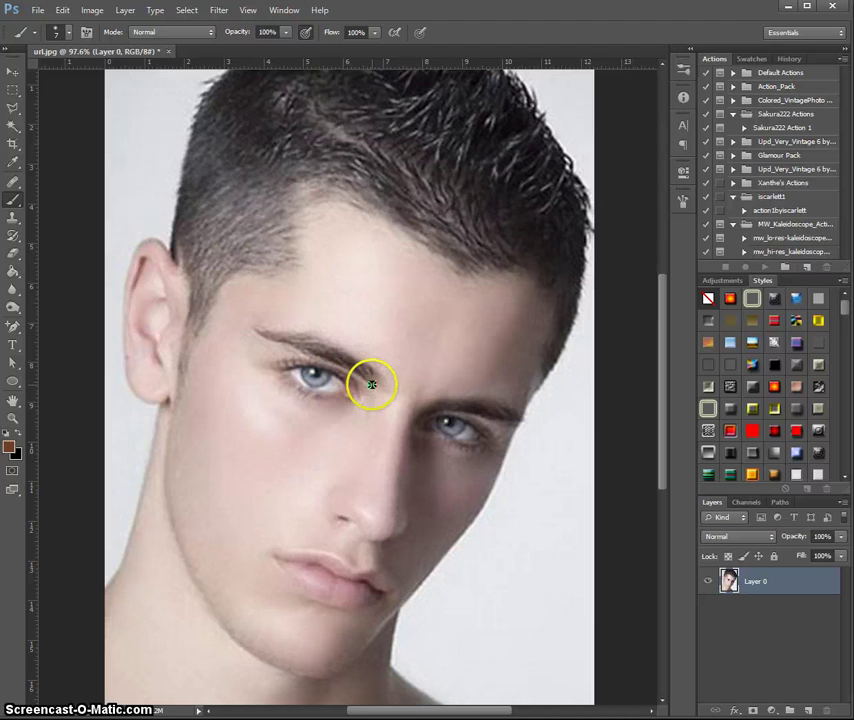
pyautogui.click(13, 108)
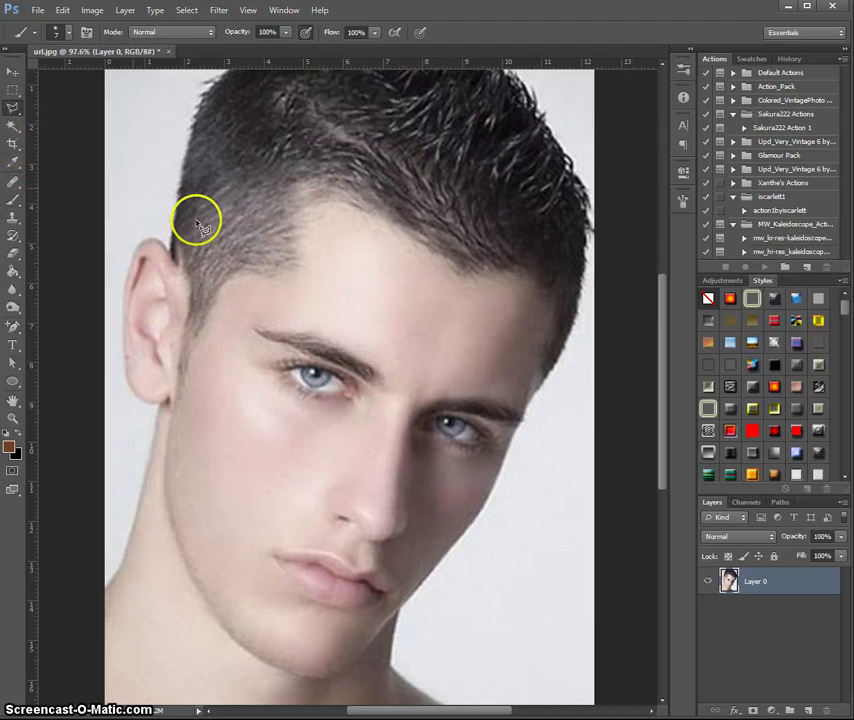
pyautogui.click(245, 316)
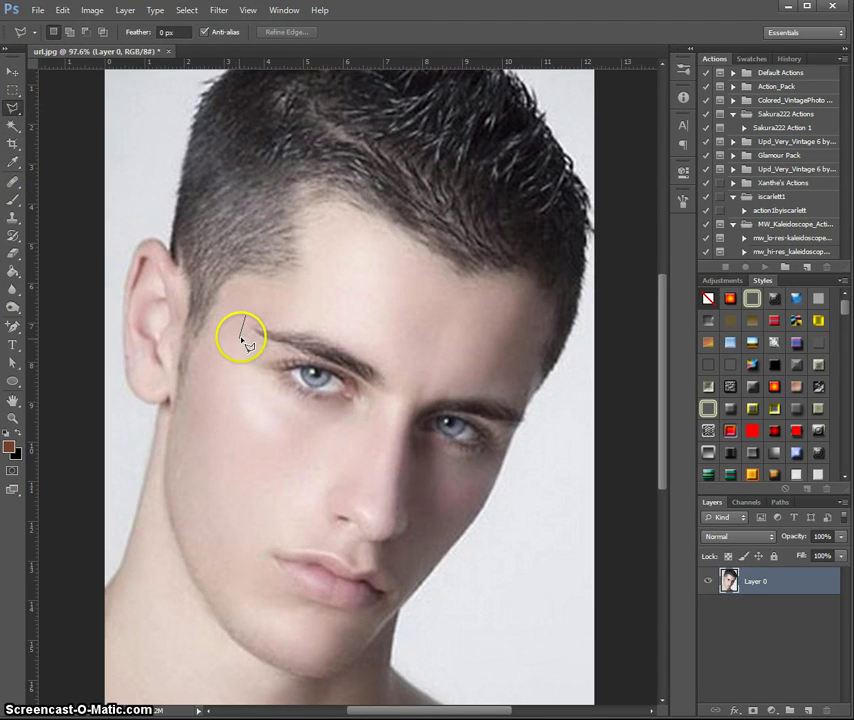
pyautogui.click(232, 342)
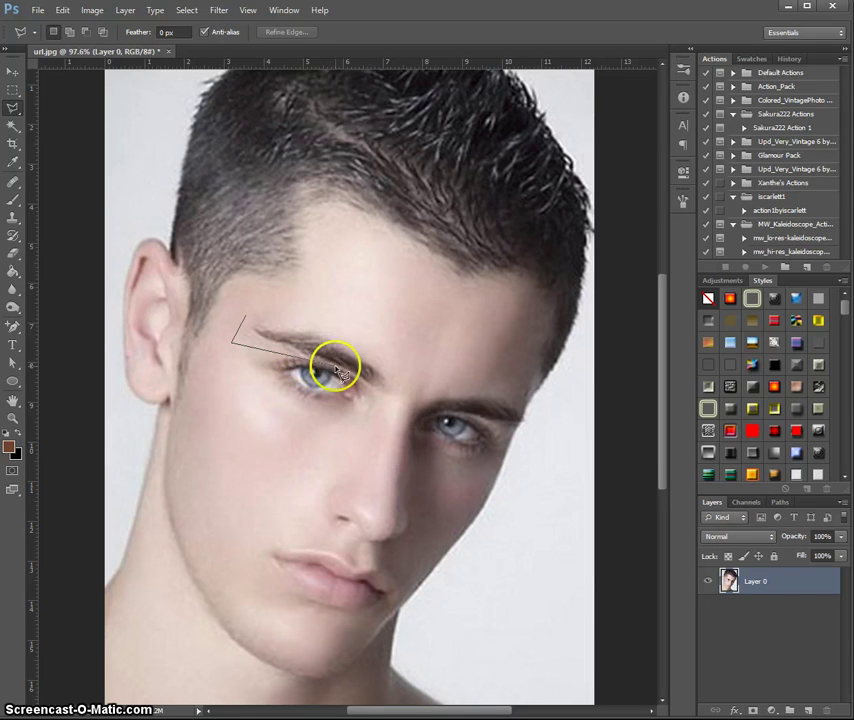
pyautogui.click(375, 395)
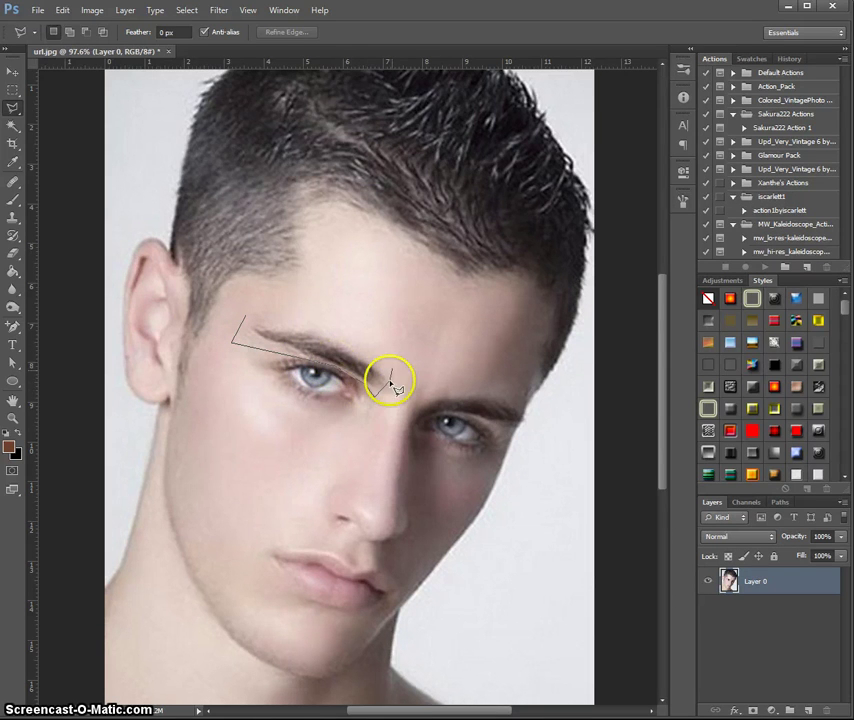
pyautogui.click(391, 362)
pyautogui.click(343, 327)
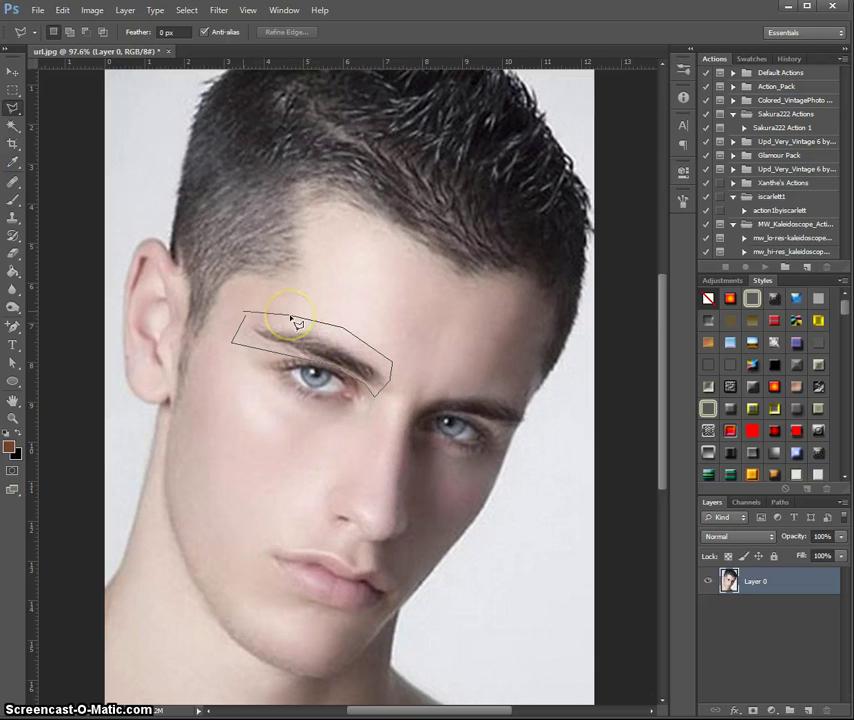
pyautogui.doubleClick(290, 312)
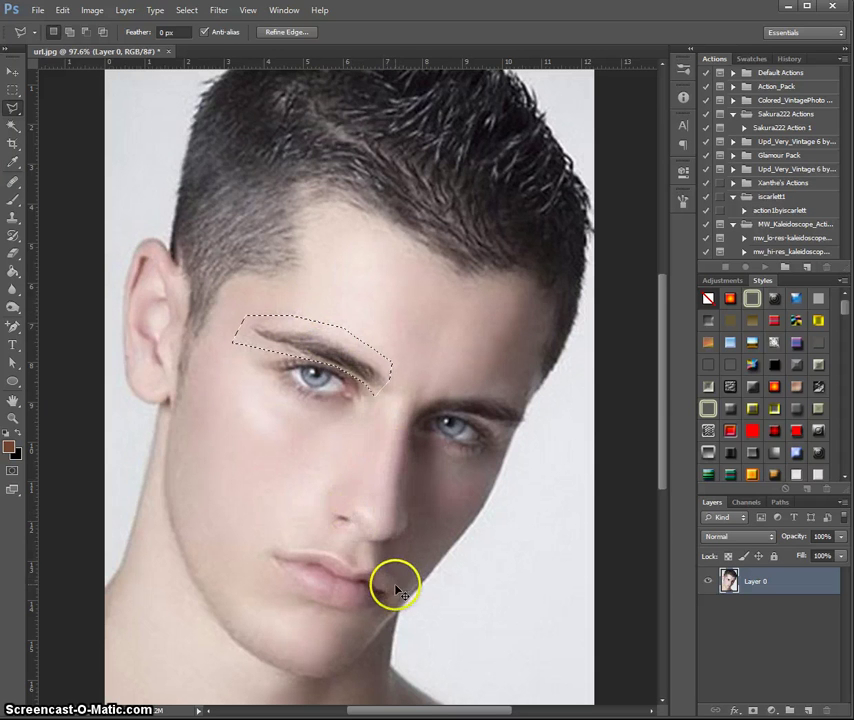
pyautogui.hotkey('ctrl', 'j')
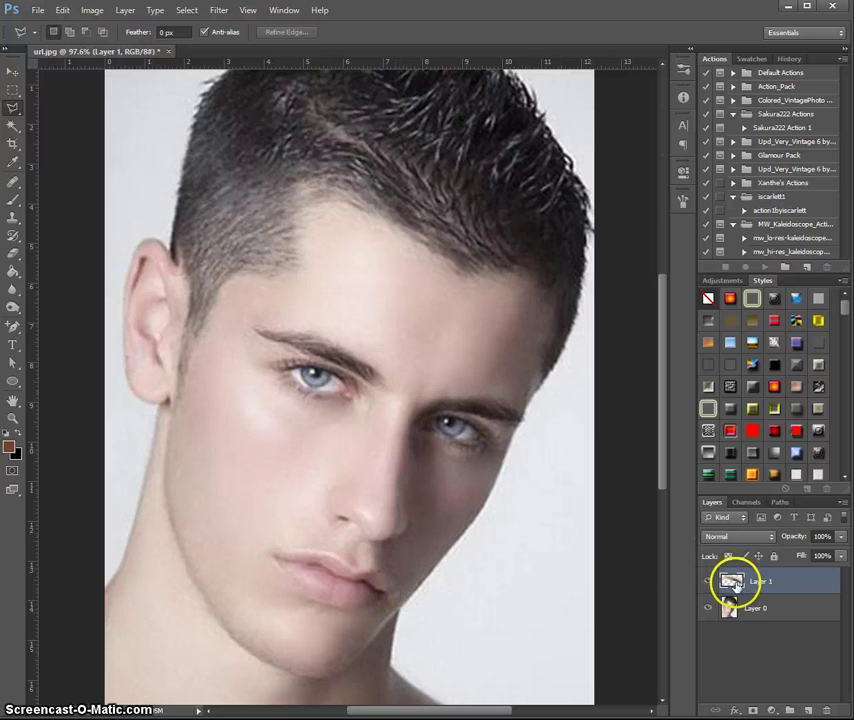
# Inspect the copied eyebrow on its own by temporarily hiding the full portrait layer, Layer 0
pyautogui.click(736, 586)
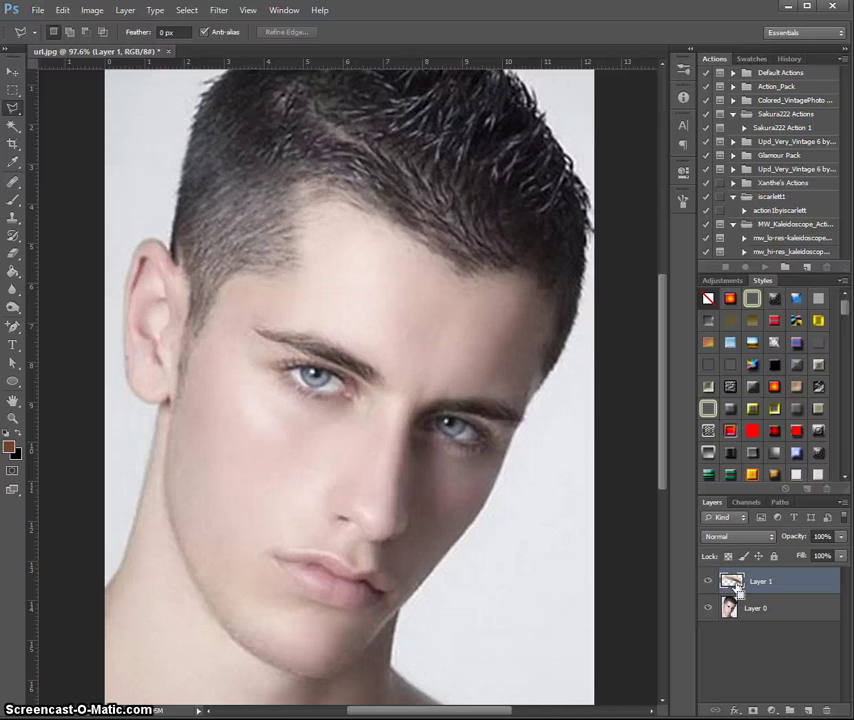
pyautogui.hotkey('ctrl', 'v')
pyautogui.hotkey('ctrl', 'z')
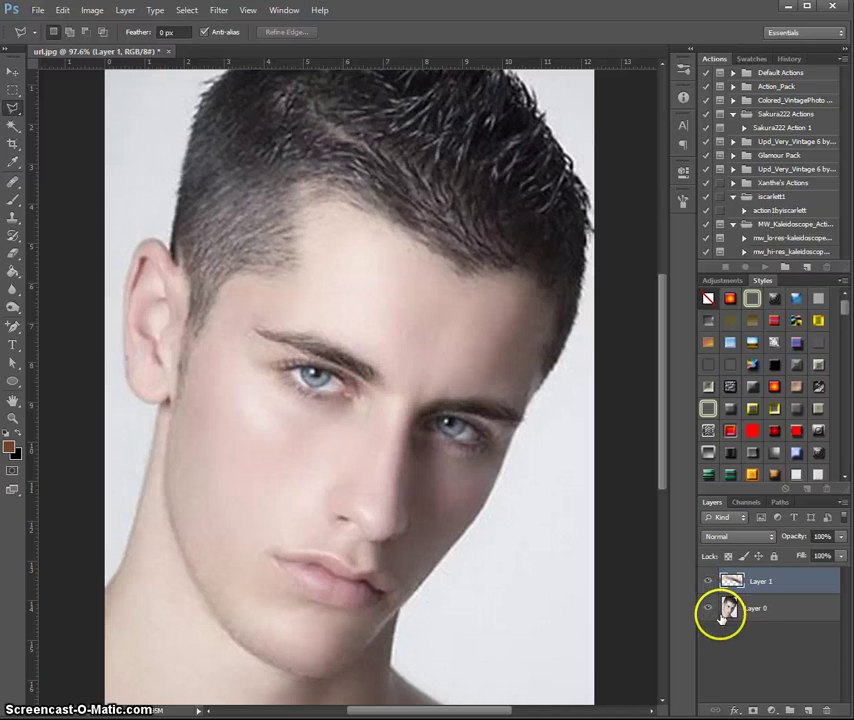
pyautogui.click(707, 610)
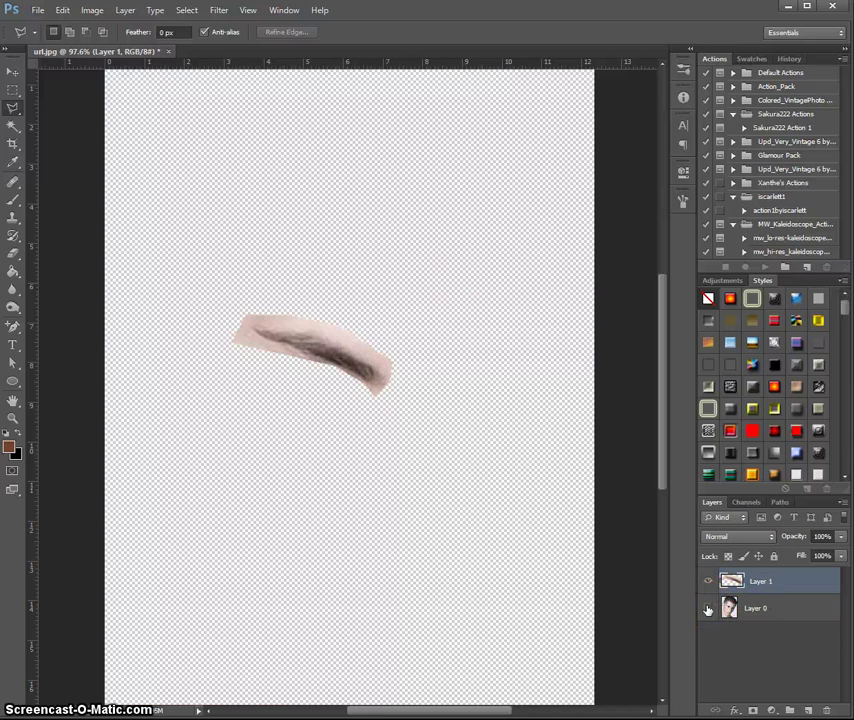
pyautogui.click(707, 610)
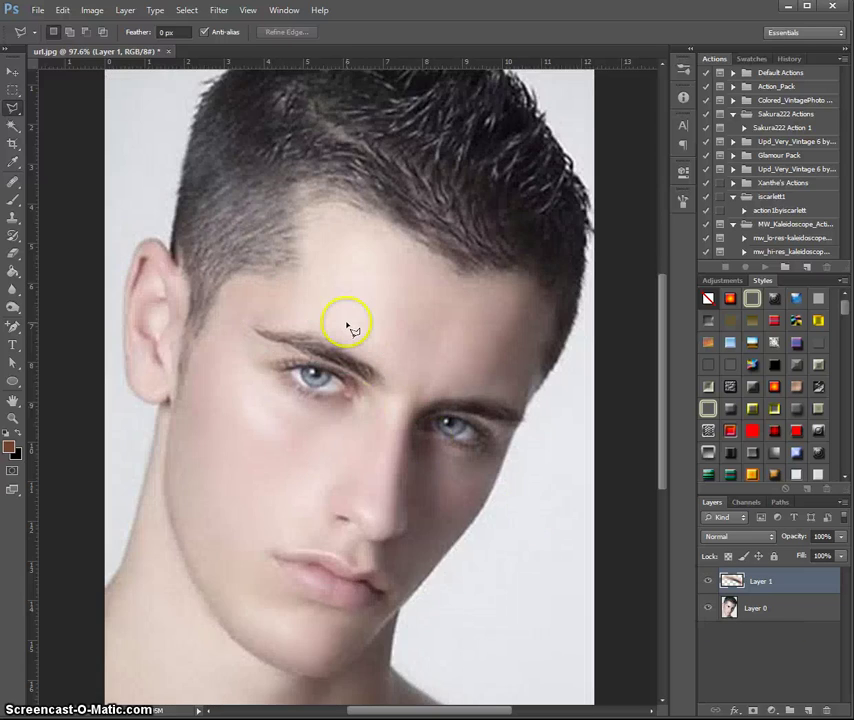
pyautogui.scroll(2, 349, 328)
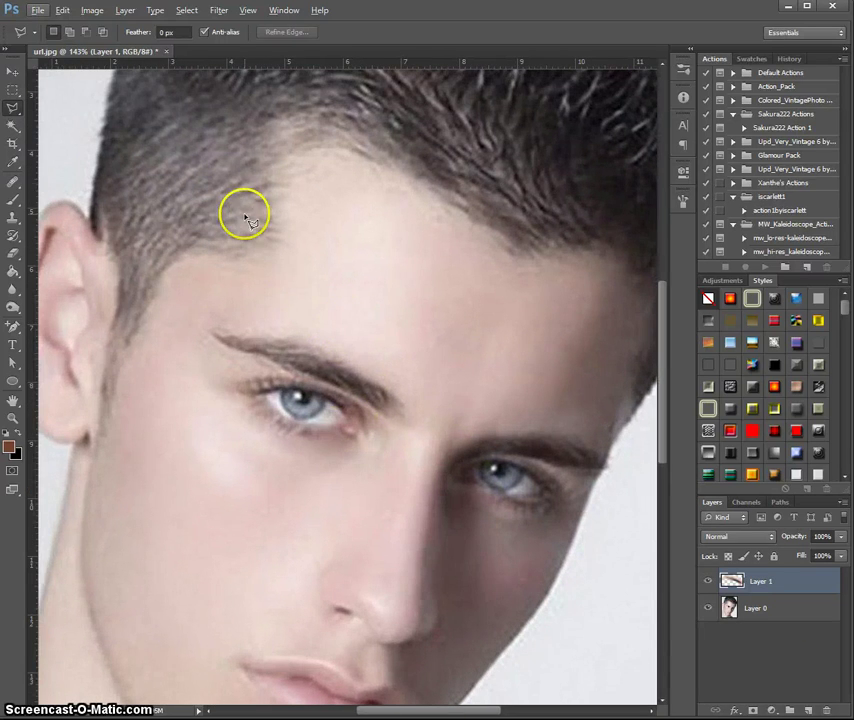
pyautogui.click(62, 10)
pyautogui.moveTo(204, 287)
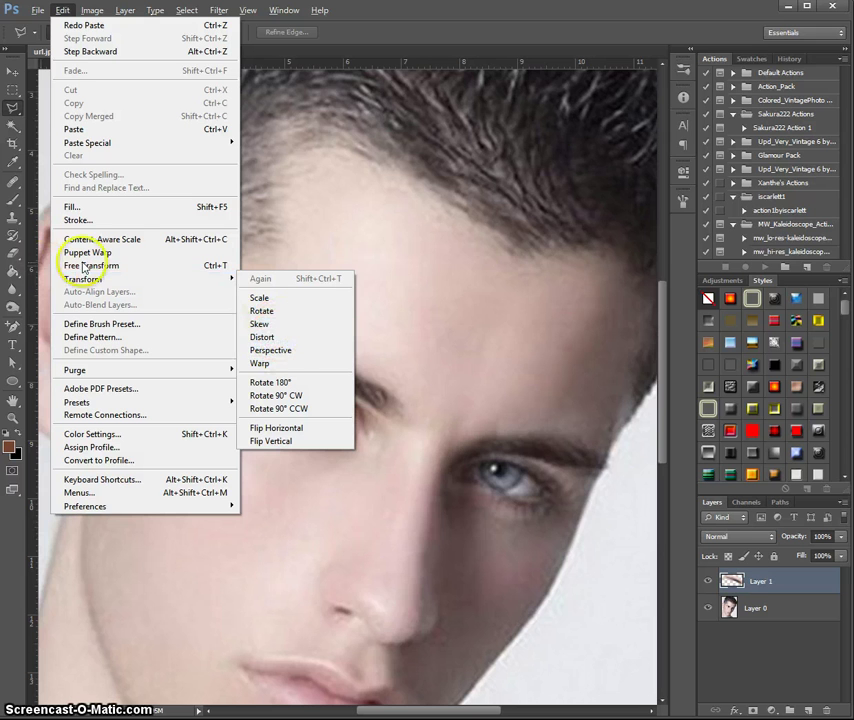
pyautogui.click(131, 266)
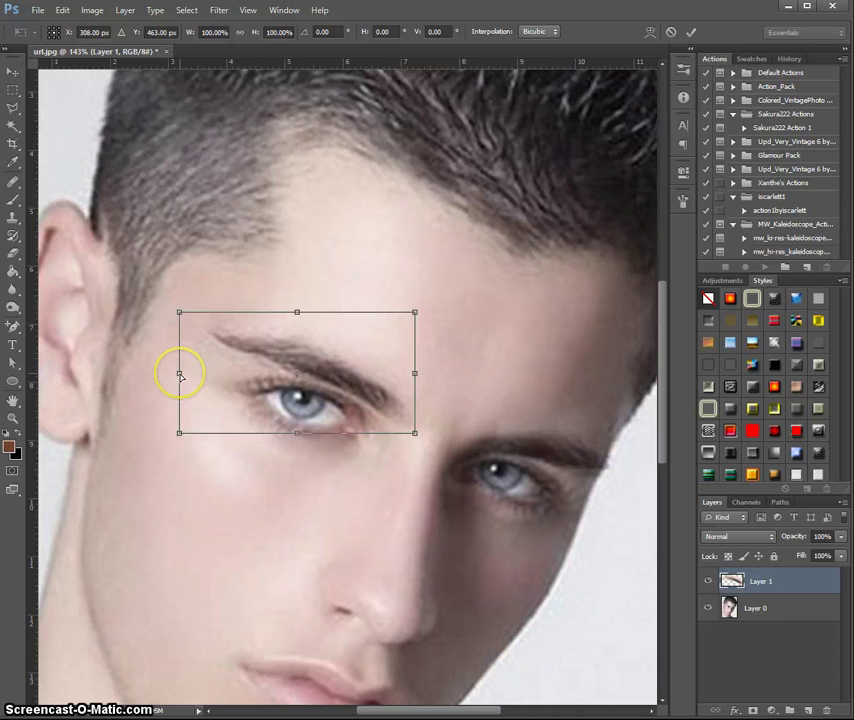
pyautogui.moveTo(180, 375); pyautogui.dragTo(185, 340)
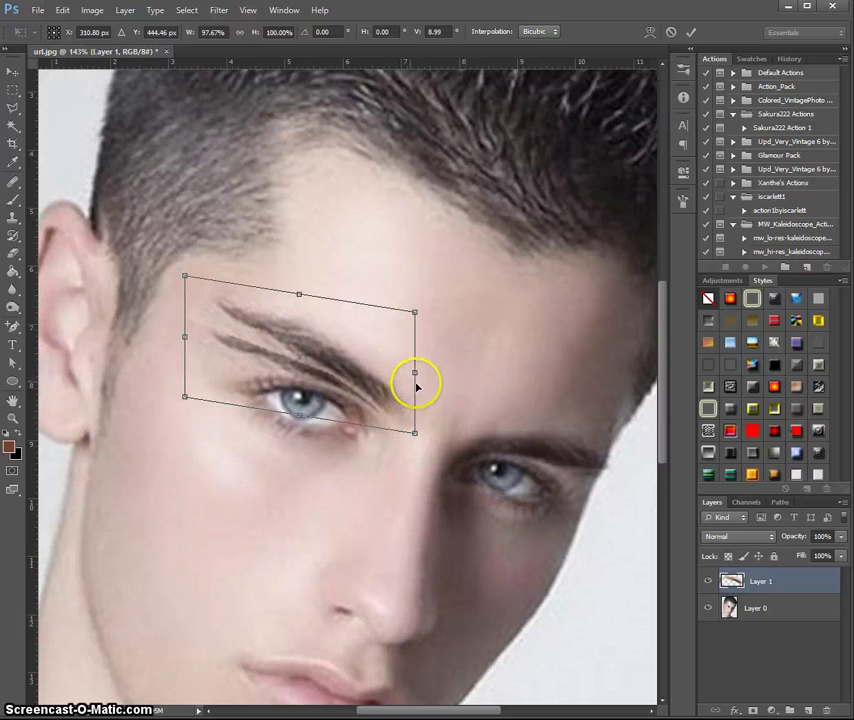
pyautogui.moveTo(414, 372); pyautogui.dragTo(410, 397)
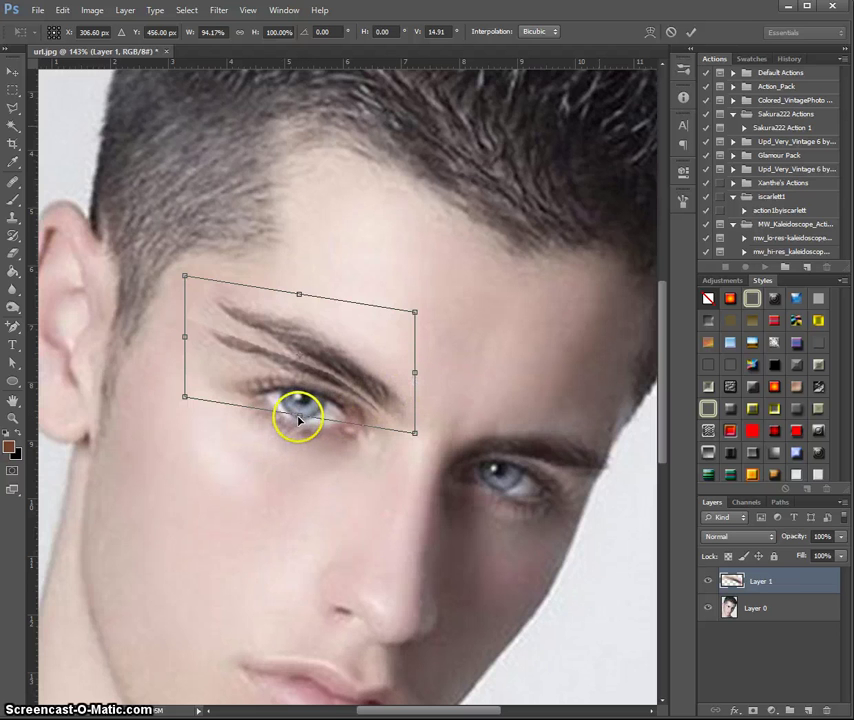
pyautogui.moveTo(299, 416); pyautogui.dragTo(262, 411)
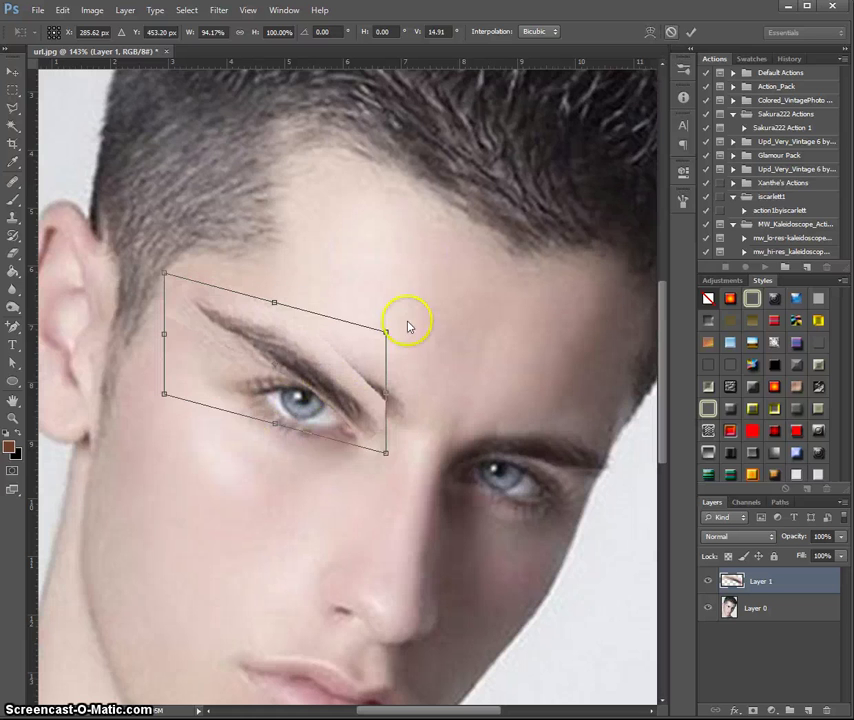
pyautogui.click(673, 34)
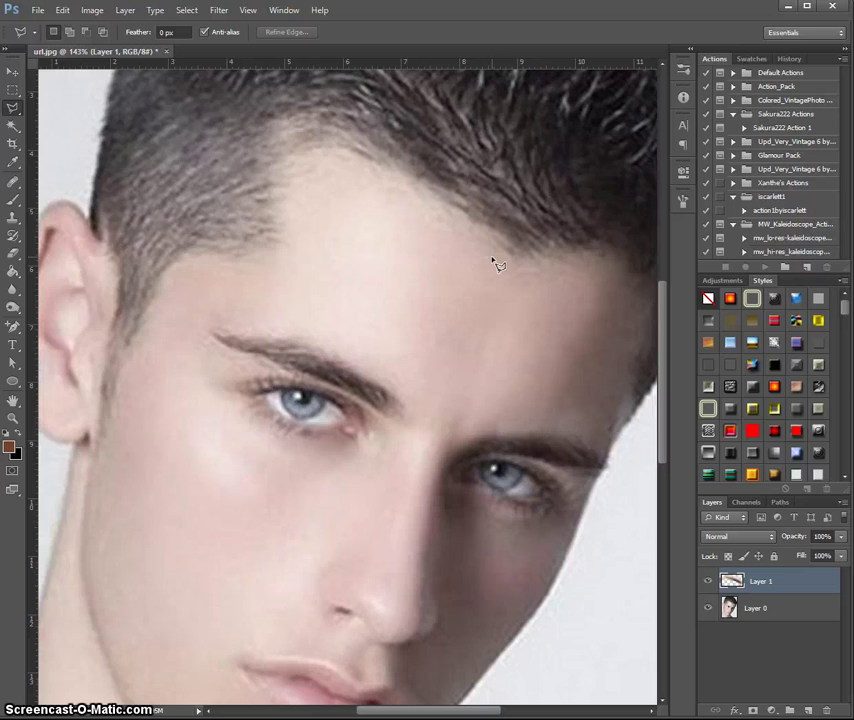
# Start Puppet Warp on the copied eyebrow and place pins at its inner and outer ends
pyautogui.click(89, 32)
pyautogui.click(60, 10)
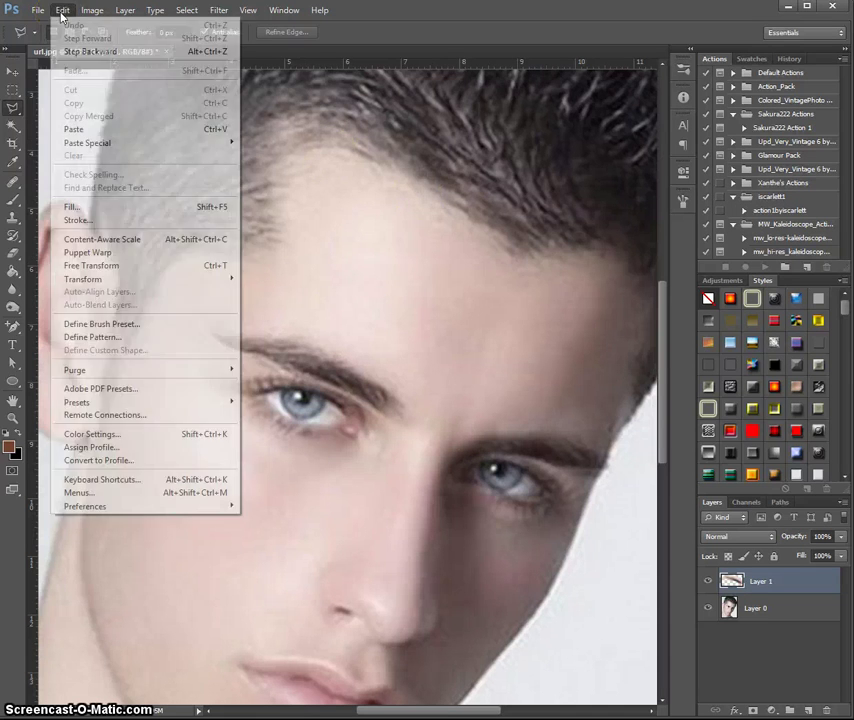
pyautogui.click(127, 253)
pyautogui.click(326, 368)
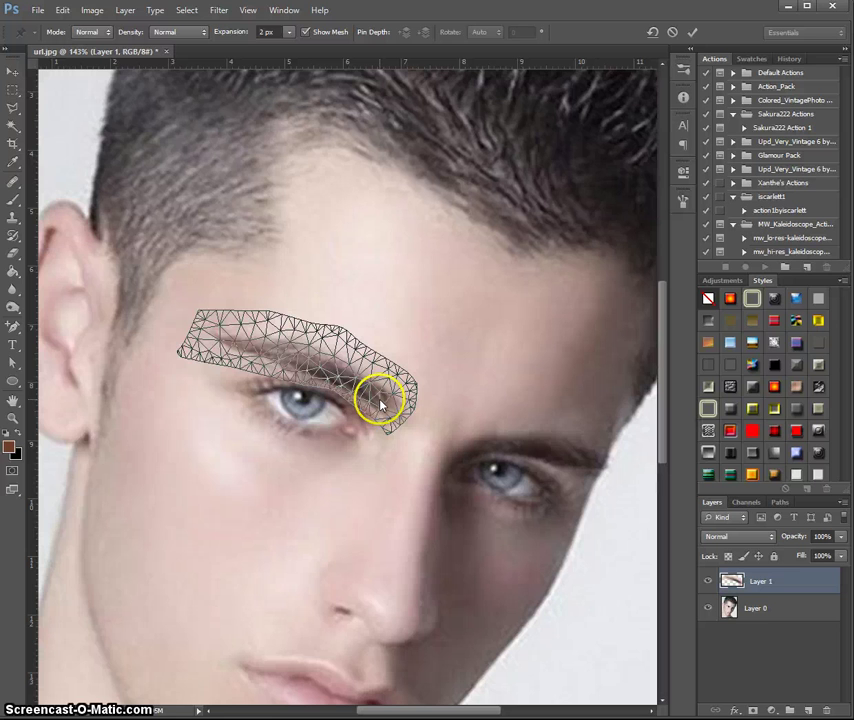
pyautogui.click(286, 372)
pyautogui.click(221, 339)
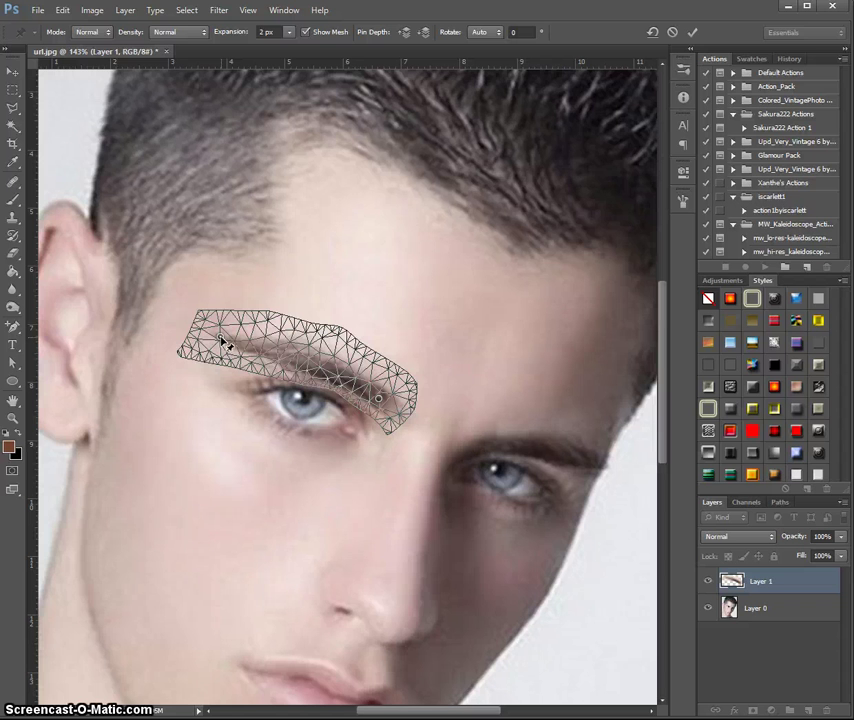
# Raise the eyebrow's outer pin so its tail lifts toward the temple, leaving the inner end anchored
pyautogui.moveTo(221, 338); pyautogui.dragTo(225, 315)
pyautogui.click(378, 398)
pyautogui.moveTo(378, 398); pyautogui.dragTo(383, 405)
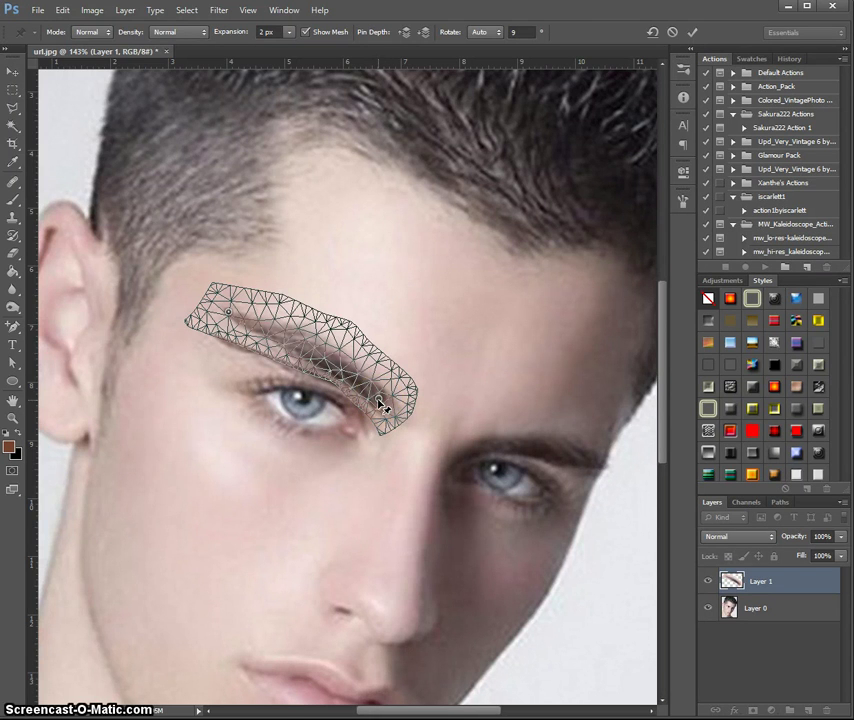
pyautogui.click(380, 400)
pyautogui.click(229, 314)
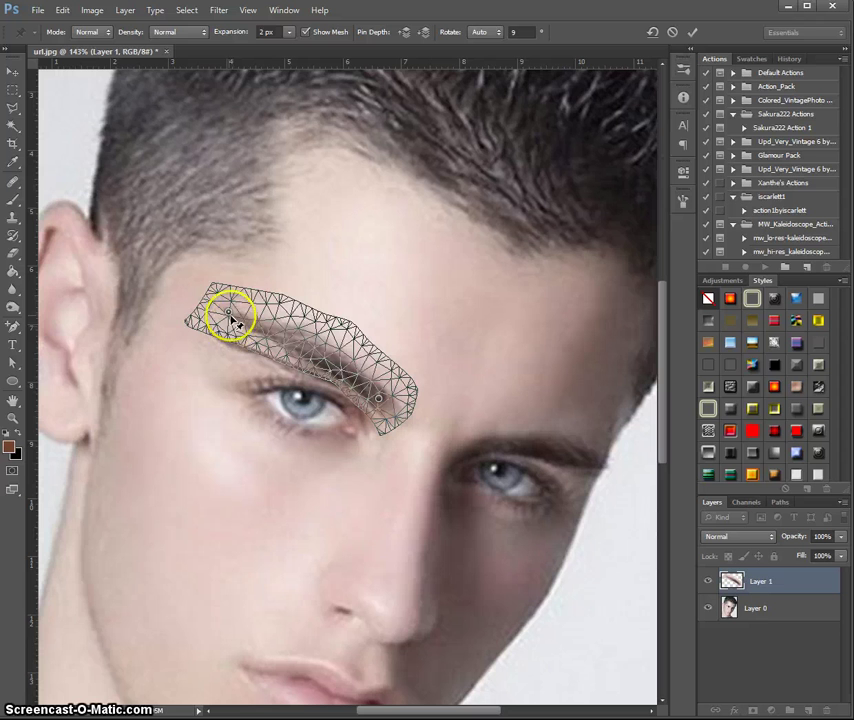
pyautogui.moveTo(229, 318)
pyautogui.mouseDown()
pyautogui.moveTo(224, 326)
pyautogui.moveTo(220, 312)
pyautogui.moveTo(229, 317)
pyautogui.mouseUp()
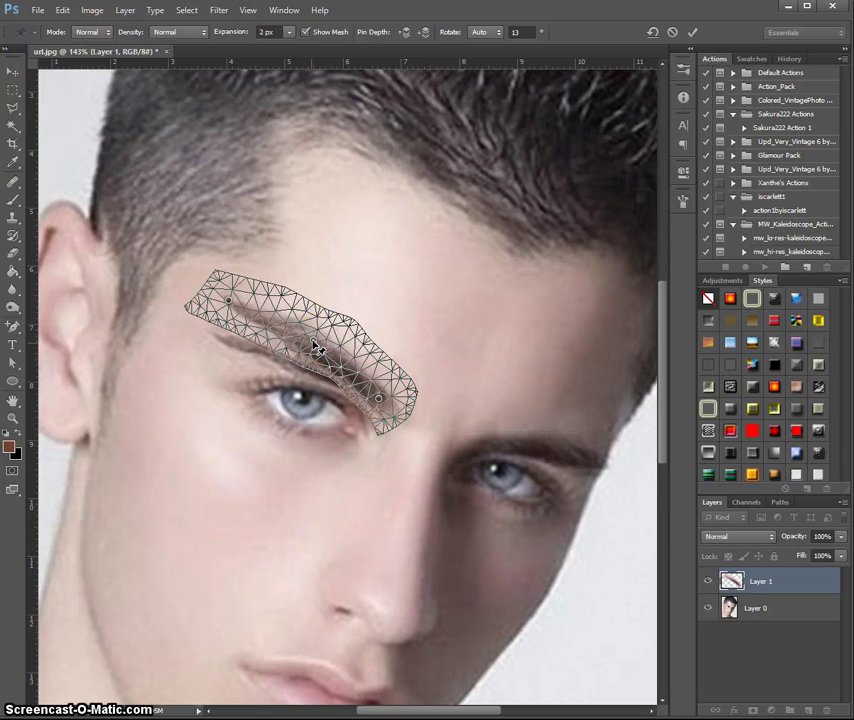
# Add a pin at the middle of the eyebrow, nudge it slightly to refine the arch, and apply the warp
pyautogui.click(312, 344)
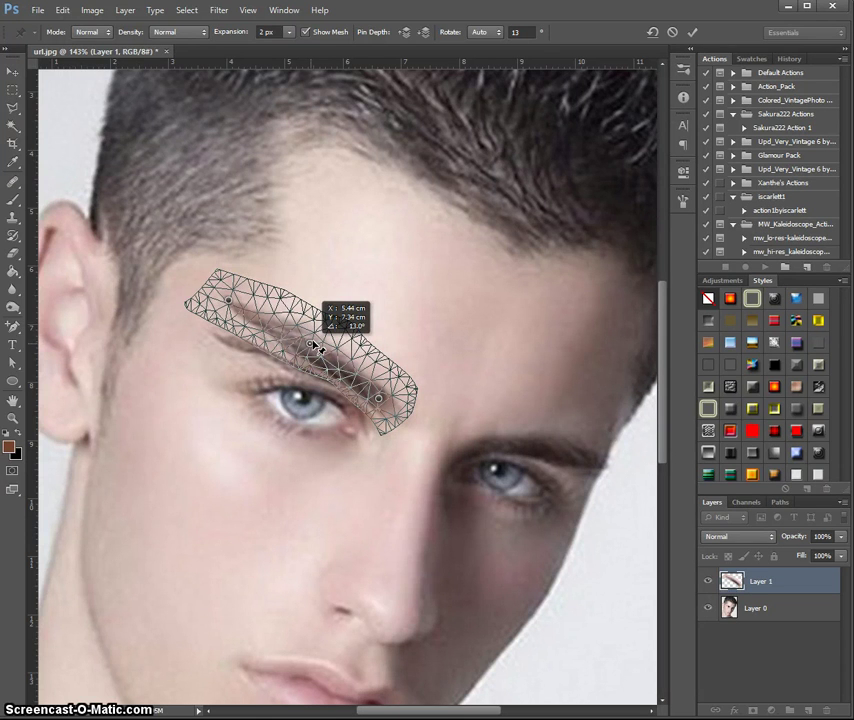
pyautogui.moveTo(312, 344); pyautogui.dragTo(310, 344)
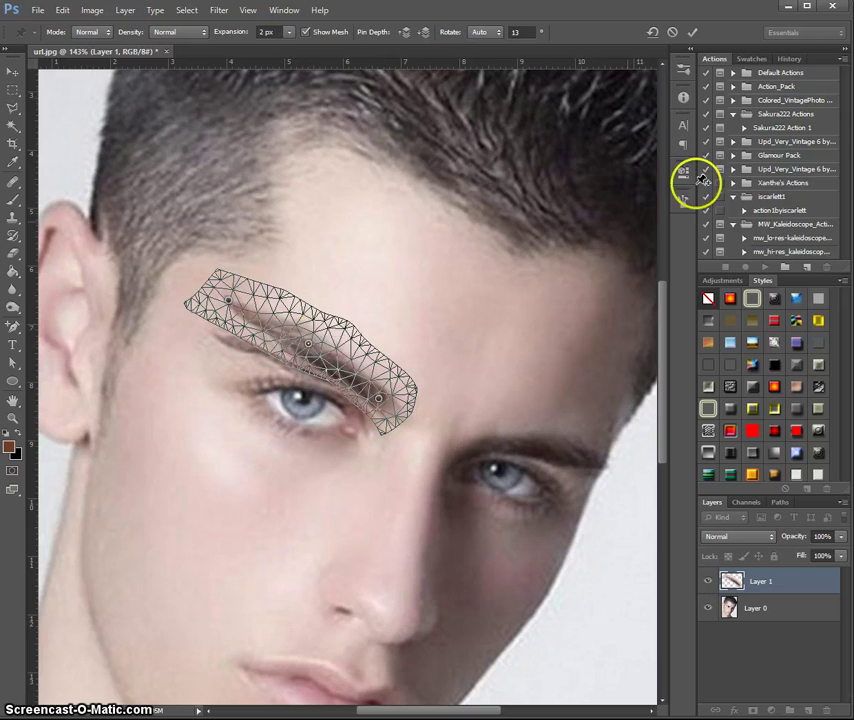
pyautogui.click(693, 34)
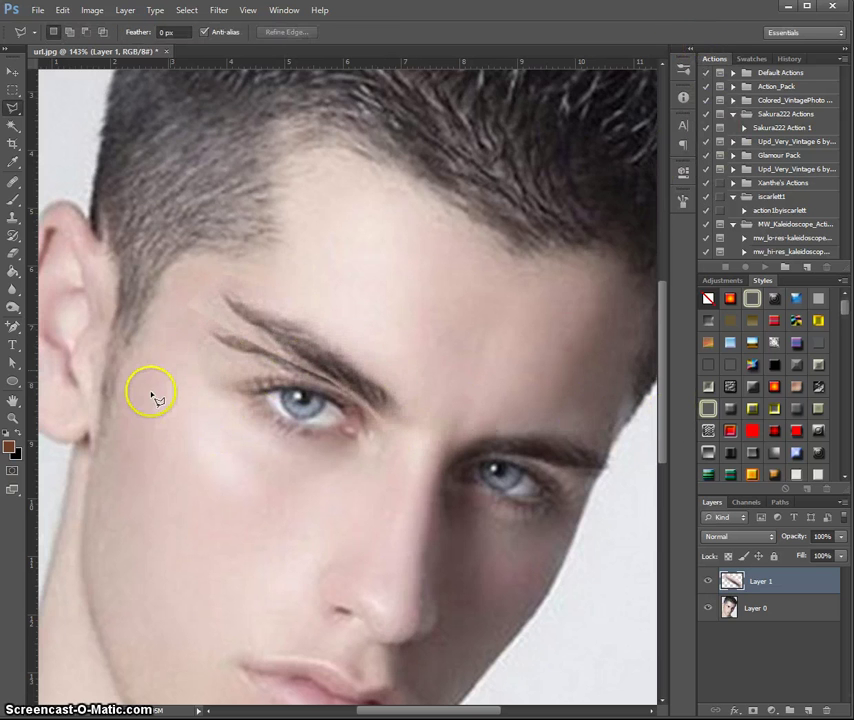
# Add a layer mask to the warped eyebrow layer, Layer 1
pyautogui.click(752, 709)
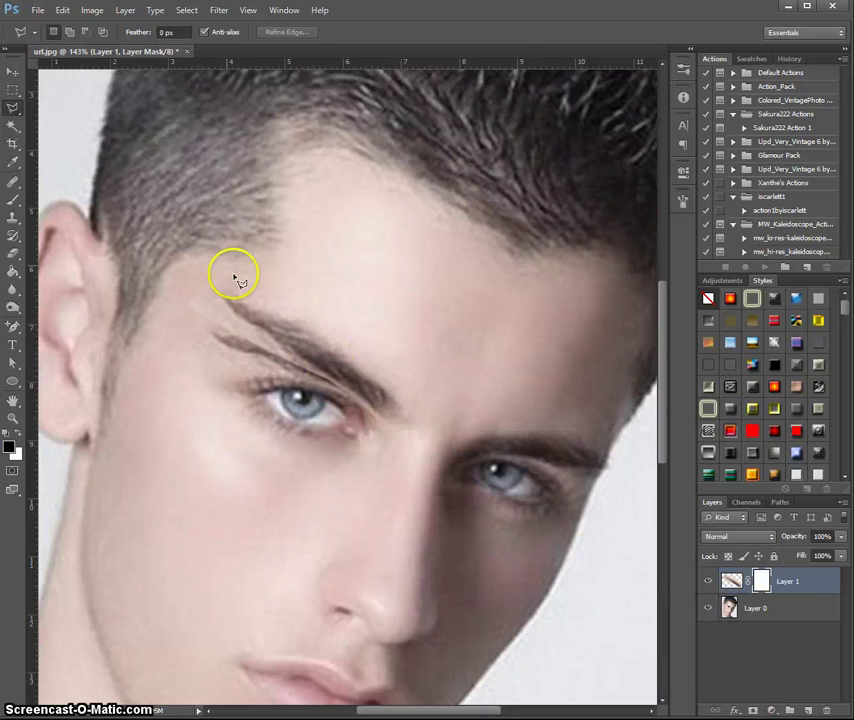
pyautogui.scroll(1, 232, 265)
pyautogui.scroll(2, 377, 351)
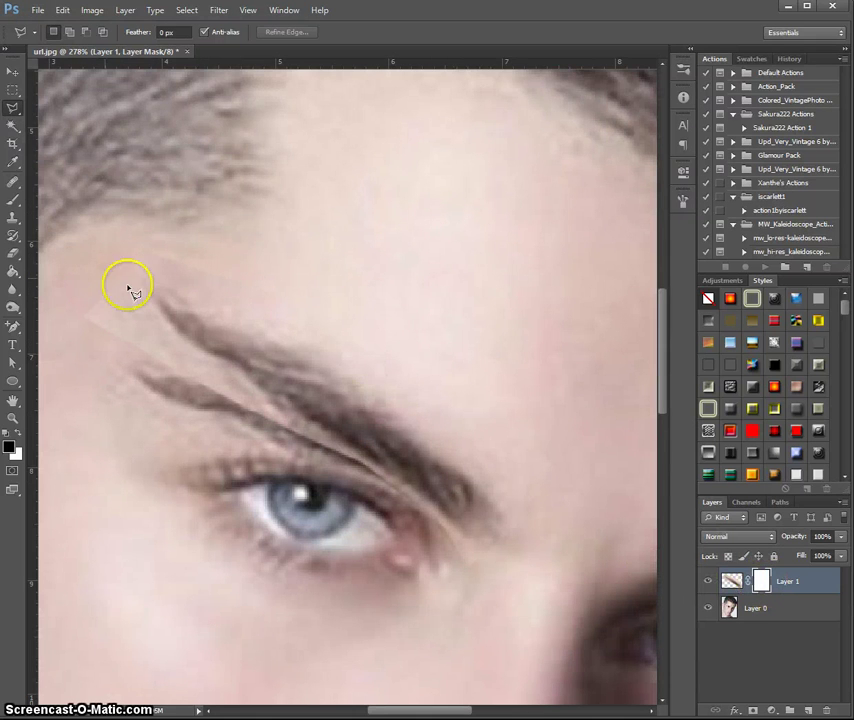
# Mask out the visible skin edges around the warped eyebrow with a soft black 28 px Brush at 0% hardness
pyautogui.click(13, 198)
pyautogui.click(67, 35)
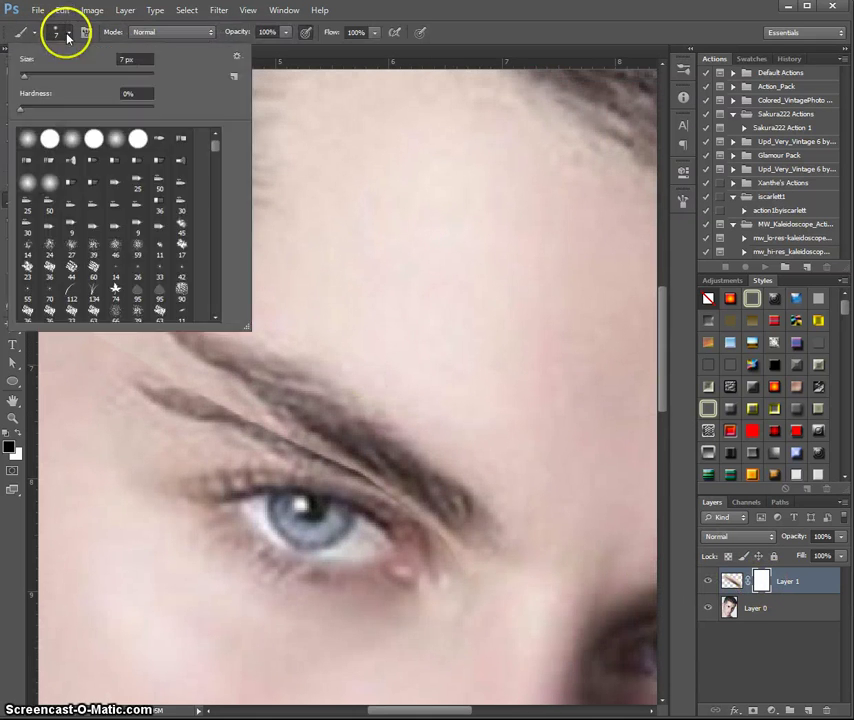
pyautogui.click(71, 138)
pyautogui.moveTo(33, 80); pyautogui.dragTo(53, 80)
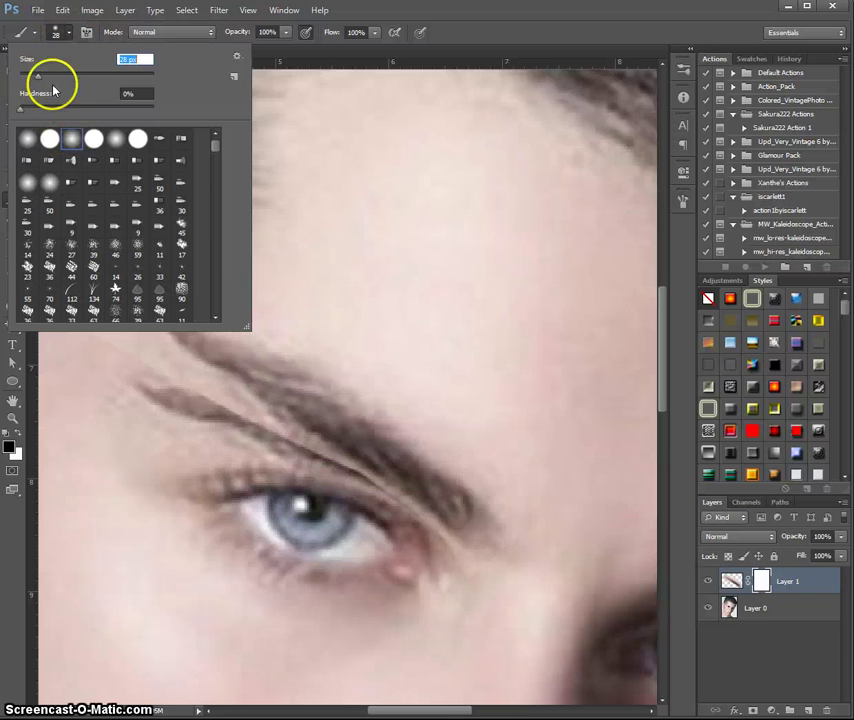
pyautogui.click(320, 343)
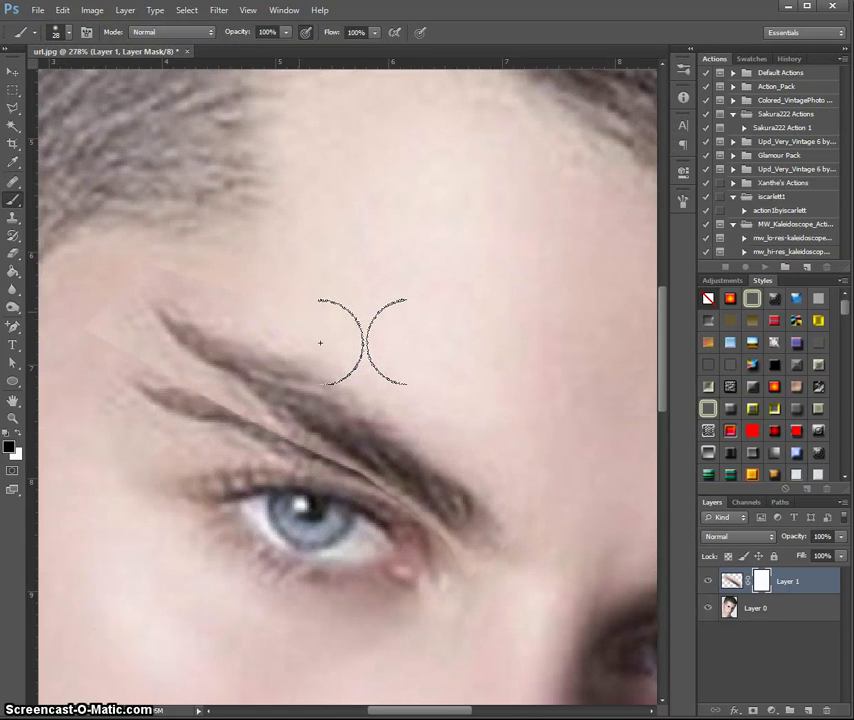
pyautogui.moveTo(165, 262)
pyautogui.mouseDown()
pyautogui.moveTo(102, 297)
pyautogui.moveTo(112, 372)
pyautogui.moveTo(115, 324)
pyautogui.moveTo(125, 344)
pyautogui.moveTo(236, 421)
pyautogui.moveTo(219, 403)
pyautogui.moveTo(245, 432)
pyautogui.moveTo(240, 426)
pyautogui.moveTo(288, 453)
pyautogui.mouseUp()
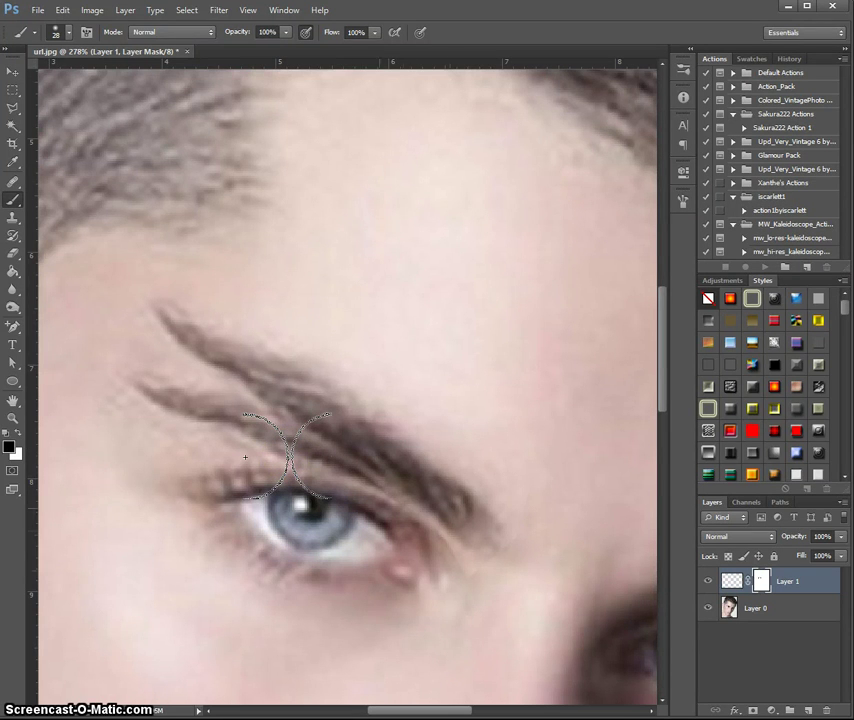
pyautogui.moveTo(245, 457)
pyautogui.mouseDown()
pyautogui.moveTo(456, 582)
pyautogui.moveTo(467, 505)
pyautogui.moveTo(377, 393)
pyautogui.moveTo(177, 280)
pyautogui.moveTo(70, 276)
pyautogui.moveTo(126, 421)
pyautogui.moveTo(211, 516)
pyautogui.moveTo(550, 715)
pyautogui.moveTo(493, 556)
pyautogui.mouseUp()
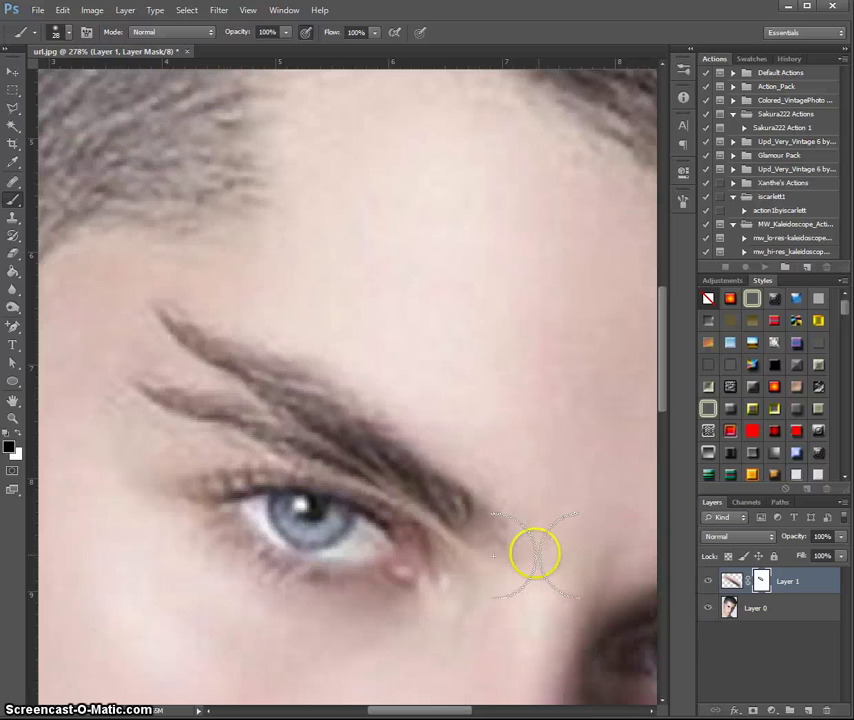
# Create an empty layer between Layer 0 and Layer 1, delete the surplus extra layer, and make the remaining empty layer active
pyautogui.click(790, 608)
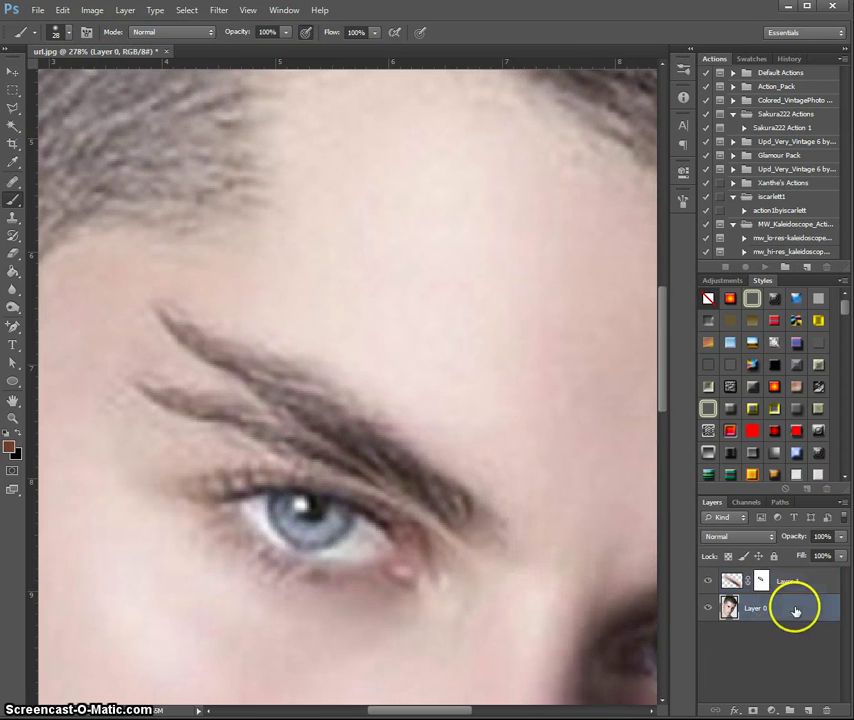
pyautogui.click(807, 711)
pyautogui.click(807, 711)
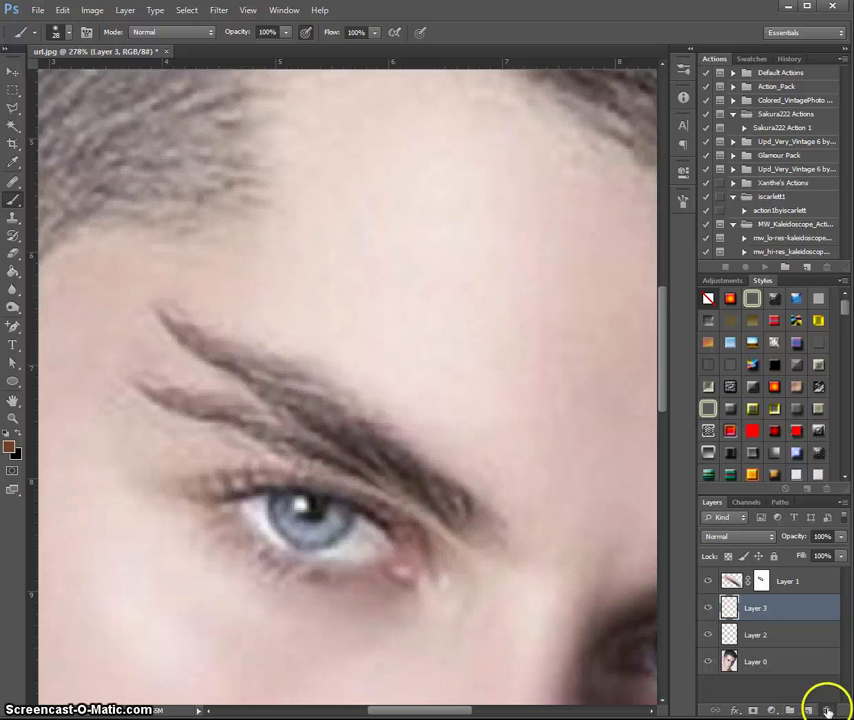
pyautogui.click(827, 711)
pyautogui.click(780, 646)
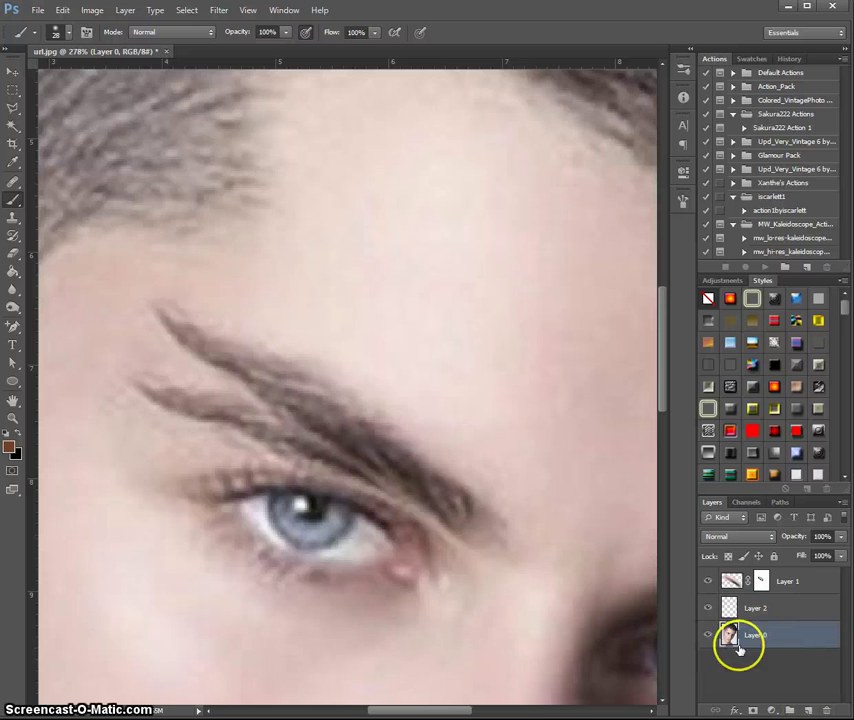
pyautogui.click(773, 614)
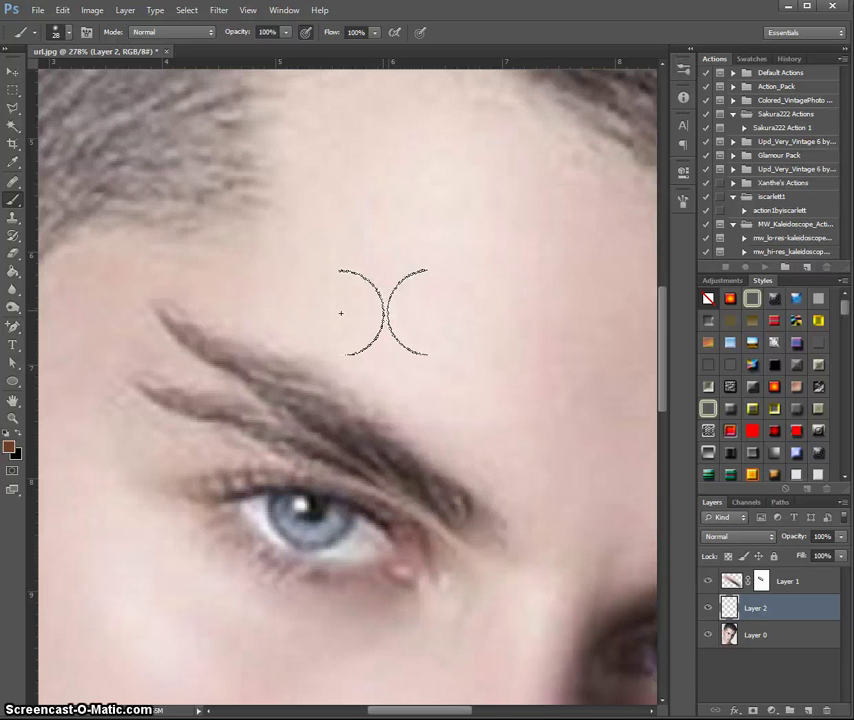
# Set up the Clone Stamp tool with a soft 53 px brush at 0% hardness
pyautogui.click(12, 219)
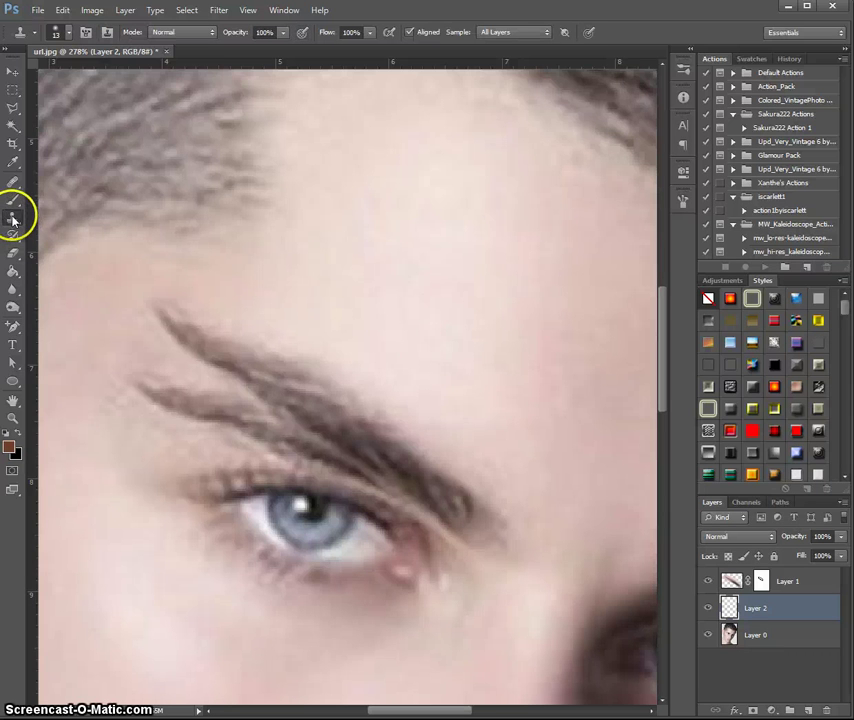
pyautogui.click(66, 32)
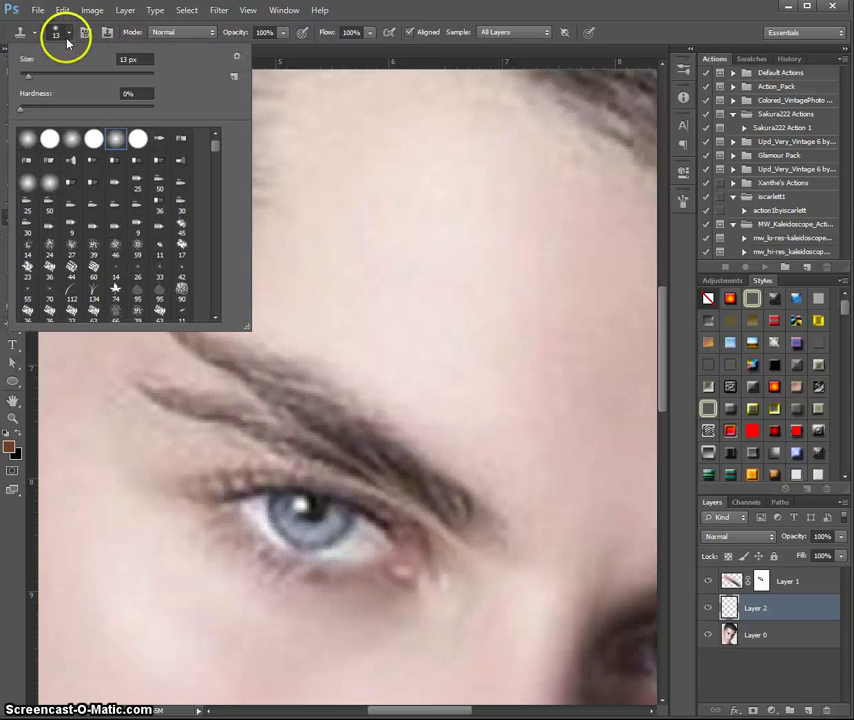
pyautogui.moveTo(41, 78); pyautogui.dragTo(47, 75)
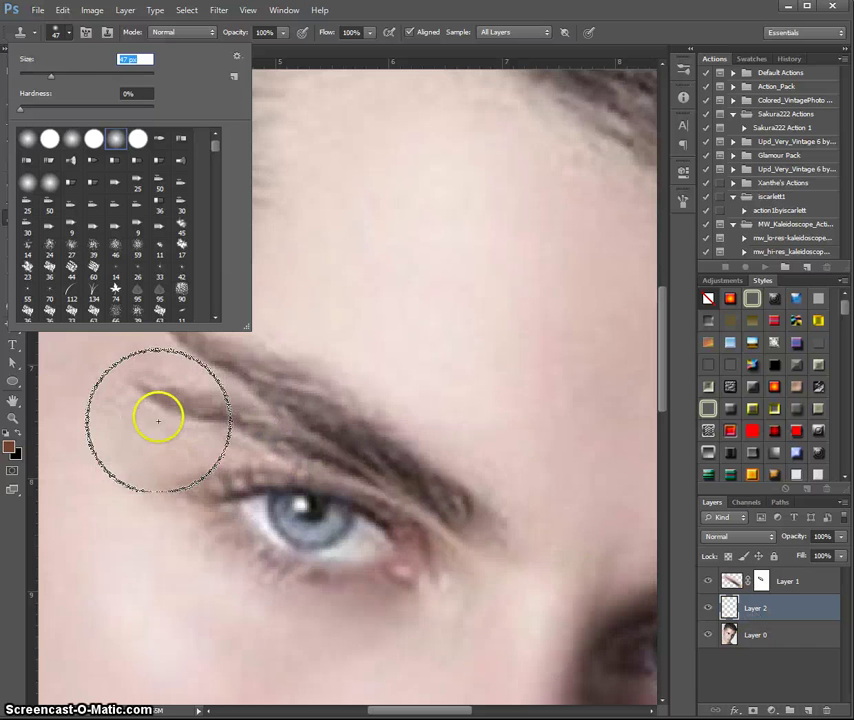
pyautogui.moveTo(55, 76); pyautogui.dragTo(58, 76)
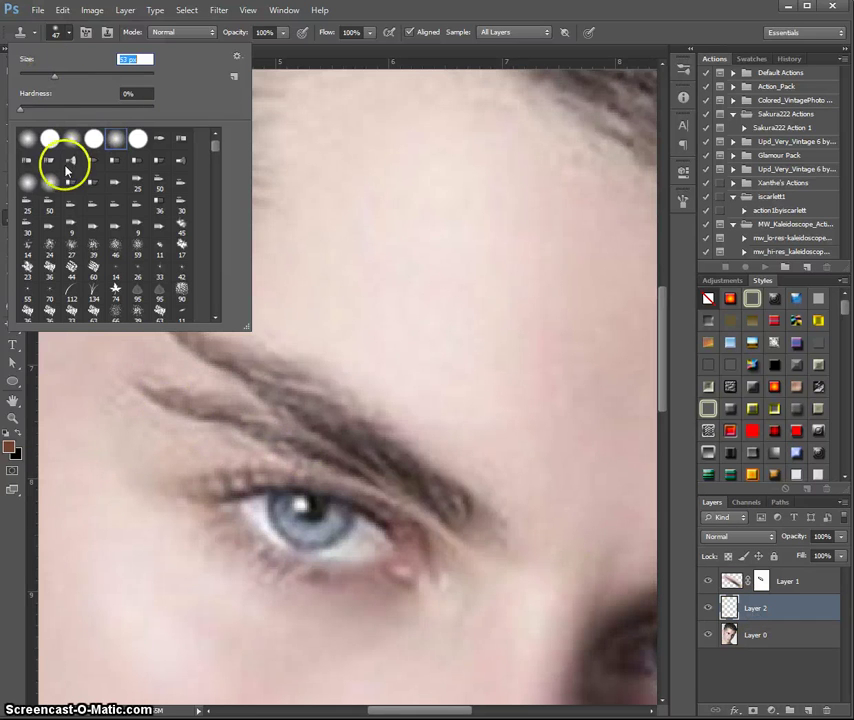
pyautogui.click(545, 29)
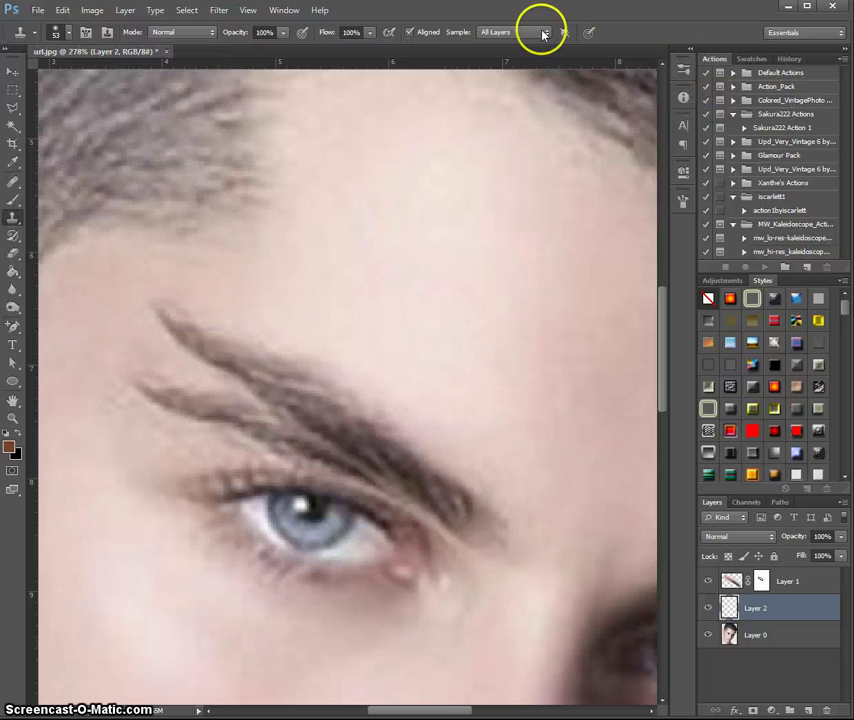
# Try the Clone Stamp's Current & Below and Current Layer sampling options on Layer 2
pyautogui.click(544, 33)
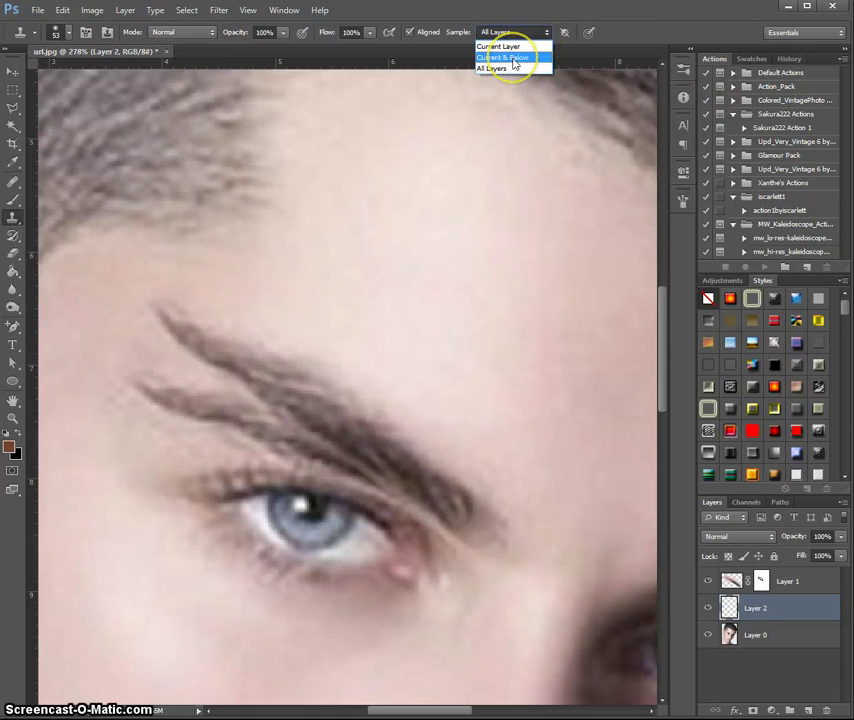
pyautogui.click(513, 58)
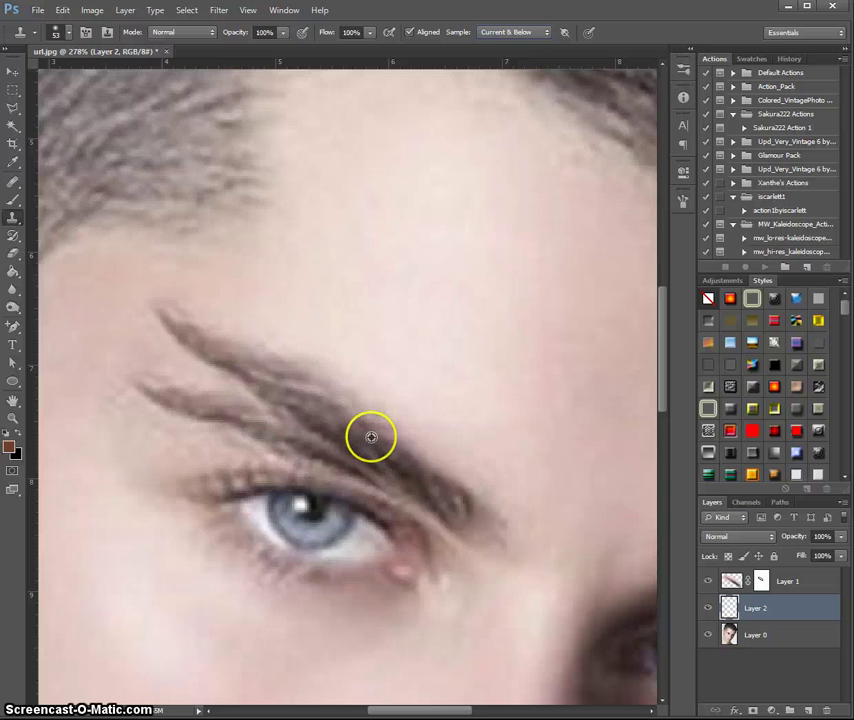
pyautogui.scroll(-1, 371, 437)
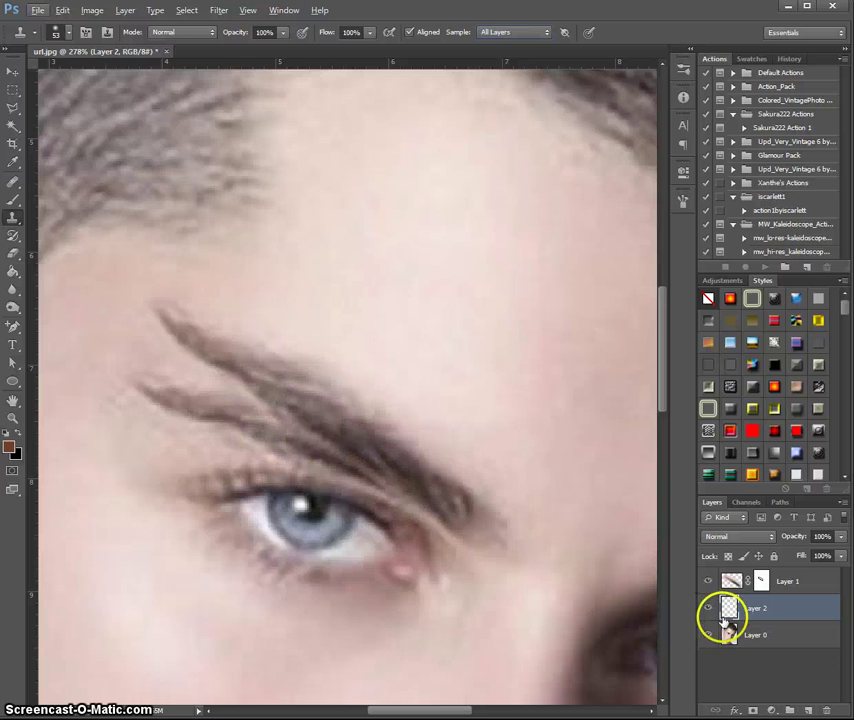
pyautogui.click(530, 33)
pyautogui.click(530, 57)
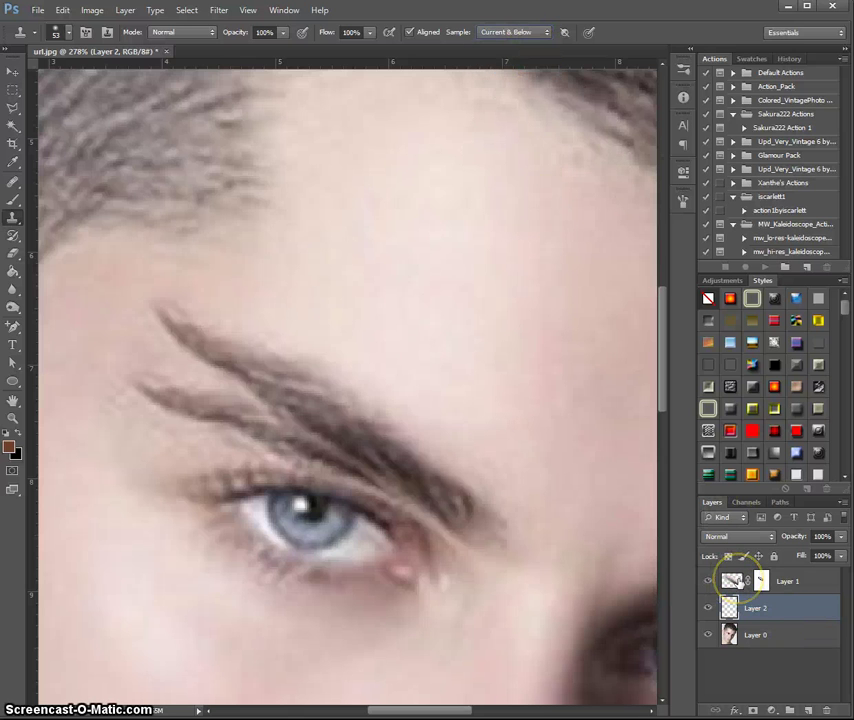
pyautogui.click(528, 31)
pyautogui.click(530, 47)
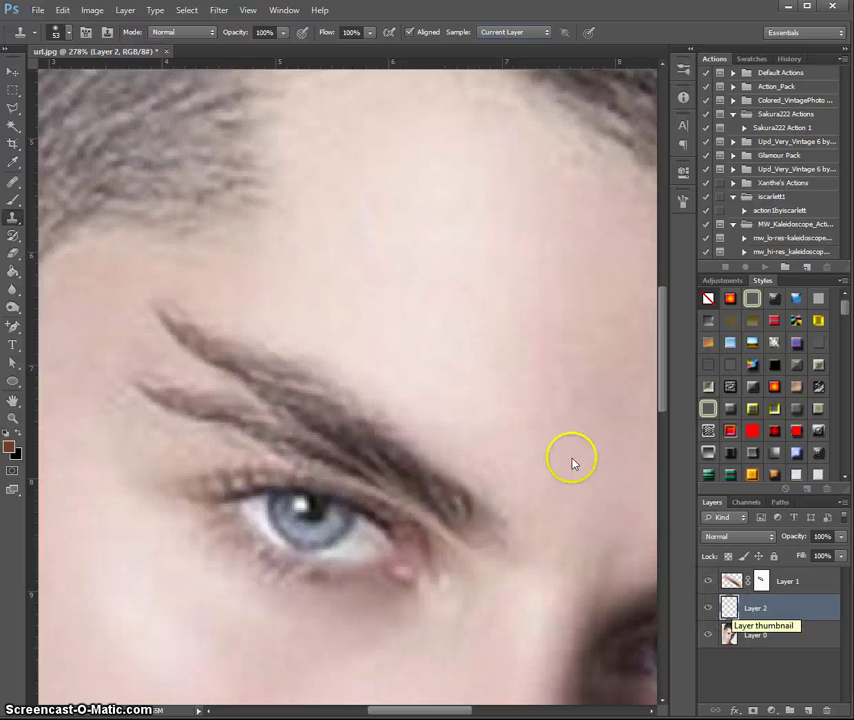
pyautogui.click(524, 33)
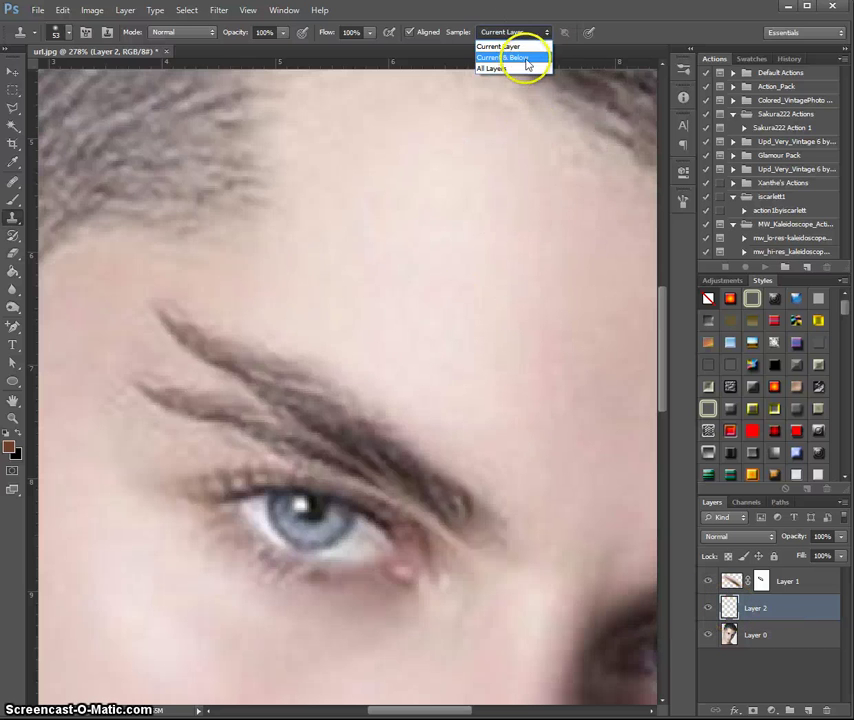
pyautogui.click(524, 59)
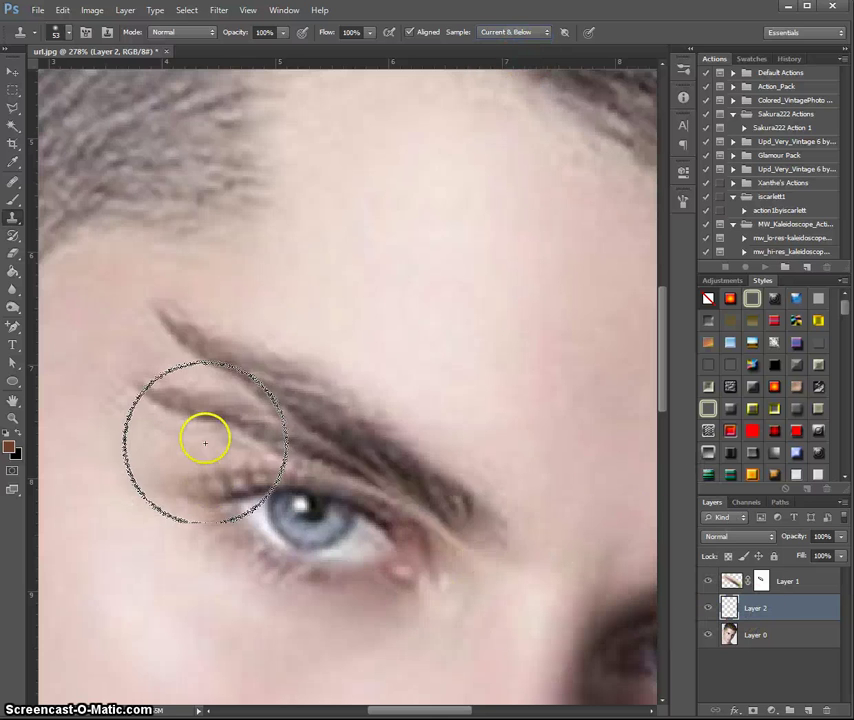
# Sample clean skin beside the eye and clone it over the outer tail of the original eyebrow on Layer 2
pyautogui.press('alt')
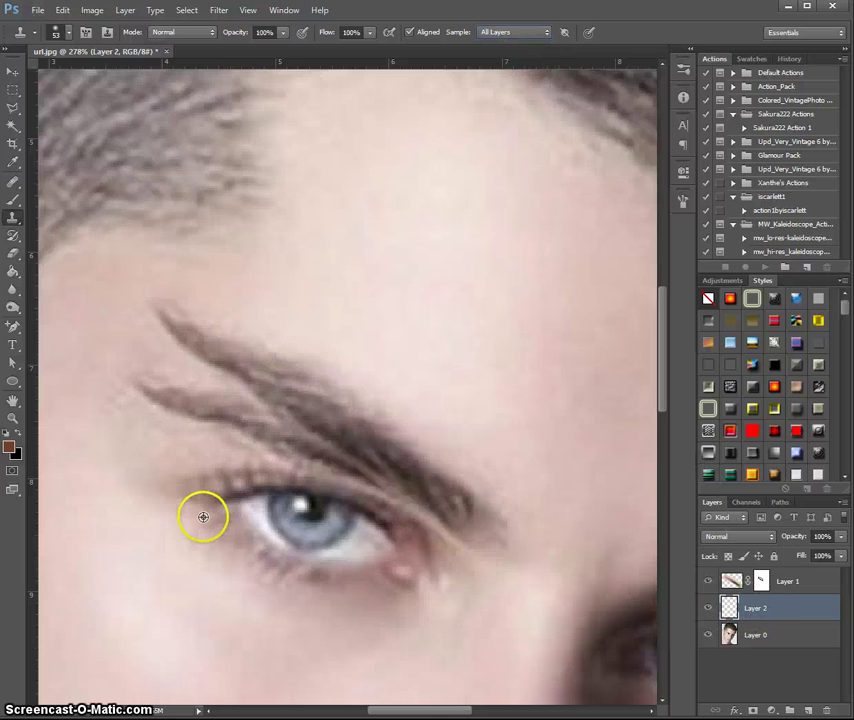
pyautogui.keyDown('alt'); pyautogui.click(92, 456); pyautogui.keyUp('alt')
pyautogui.moveTo(99, 455)
pyautogui.mouseDown()
pyautogui.moveTo(146, 396)
pyautogui.moveTo(205, 412)
pyautogui.moveTo(150, 378)
pyautogui.moveTo(173, 390)
pyautogui.moveTo(132, 338)
pyautogui.moveTo(185, 391)
pyautogui.moveTo(159, 389)
pyautogui.moveTo(208, 423)
pyautogui.moveTo(140, 384)
pyautogui.mouseUp()
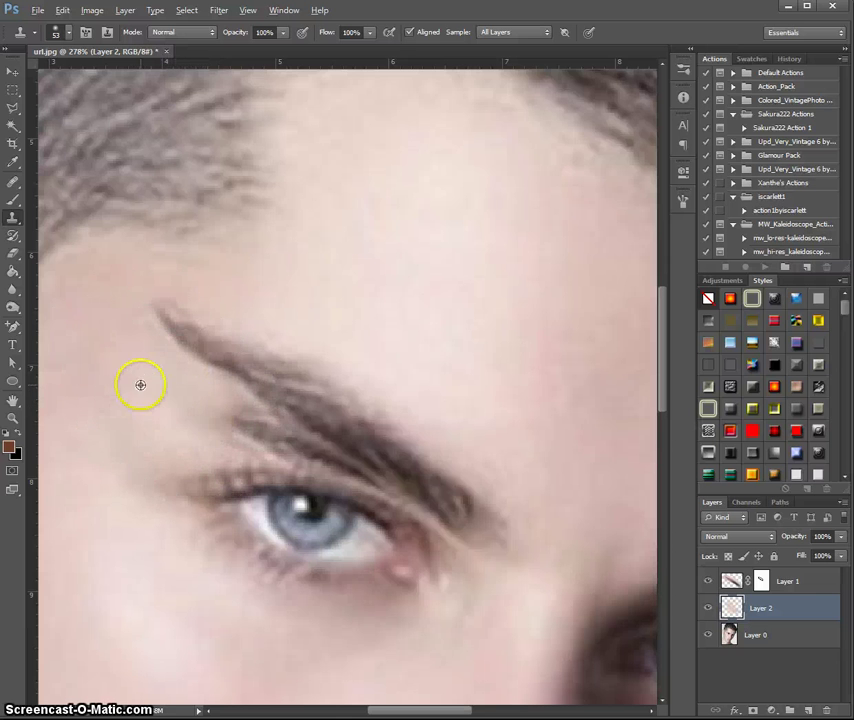
# Sample forehead skin above the brow and clone it over the original eyebrow's remaining middle and inner parts
pyautogui.keyDown('alt'); pyautogui.click(354, 343); pyautogui.keyUp('alt')
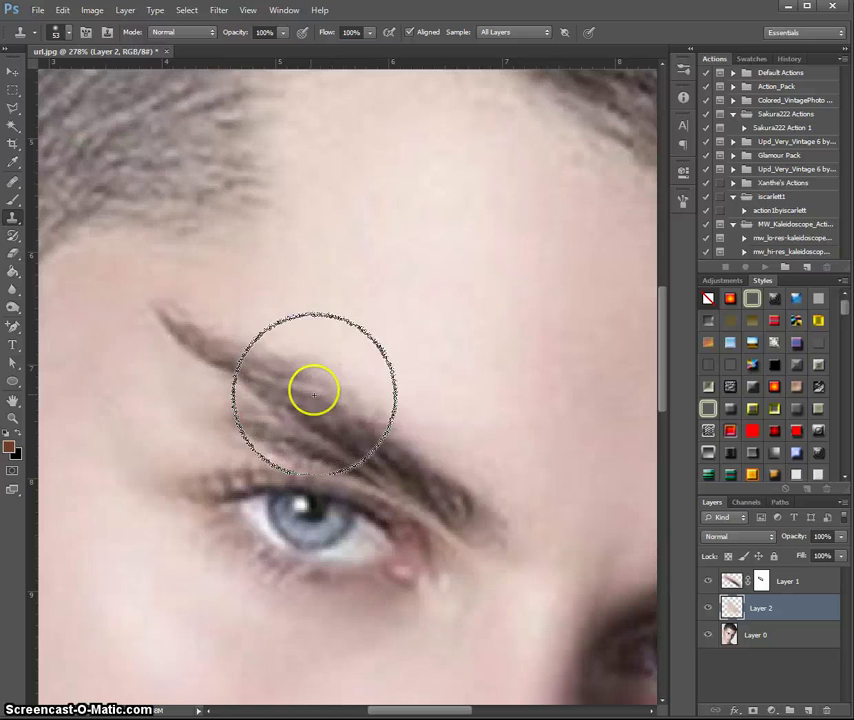
pyautogui.click(301, 414)
pyautogui.moveTo(263, 408)
pyautogui.mouseDown()
pyautogui.moveTo(337, 435)
pyautogui.moveTo(430, 489)
pyautogui.moveTo(398, 467)
pyautogui.mouseUp()
pyautogui.click(440, 504)
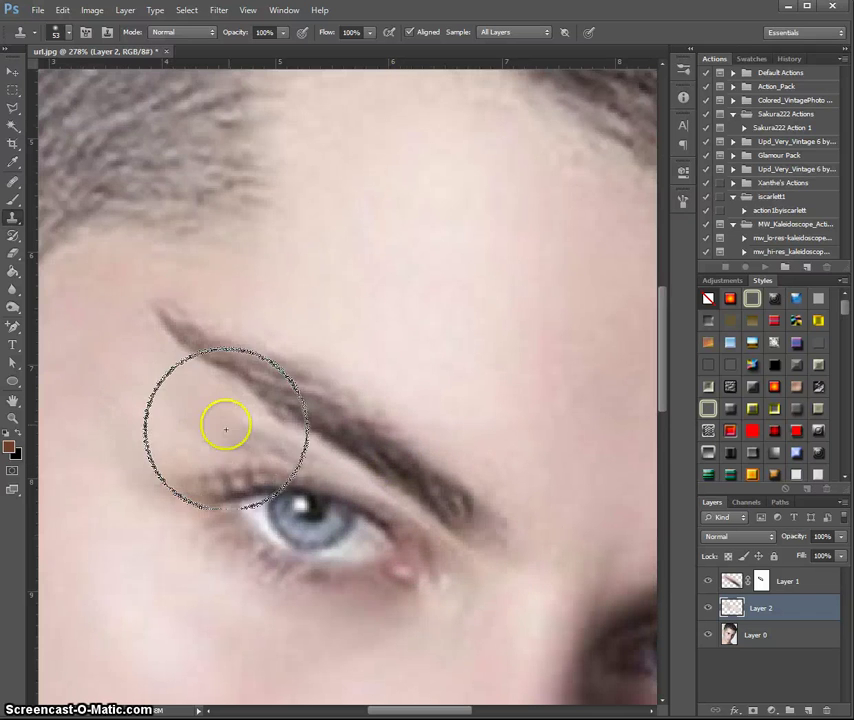
# Refine the cloned skin between the brow and eye, resampling from the forehead and undoing unwanted strokes
pyautogui.moveTo(225, 429)
pyautogui.mouseDown()
pyautogui.moveTo(330, 459)
pyautogui.moveTo(206, 443)
pyautogui.moveTo(173, 389)
pyautogui.moveTo(157, 380)
pyautogui.moveTo(381, 491)
pyautogui.moveTo(467, 545)
pyautogui.moveTo(446, 486)
pyautogui.moveTo(452, 562)
pyautogui.moveTo(483, 548)
pyautogui.moveTo(436, 527)
pyautogui.moveTo(416, 504)
pyautogui.mouseUp()
pyautogui.hotkey('ctrl', 'z')
pyautogui.keyDown('alt'); pyautogui.click(484, 349); pyautogui.keyUp('alt')
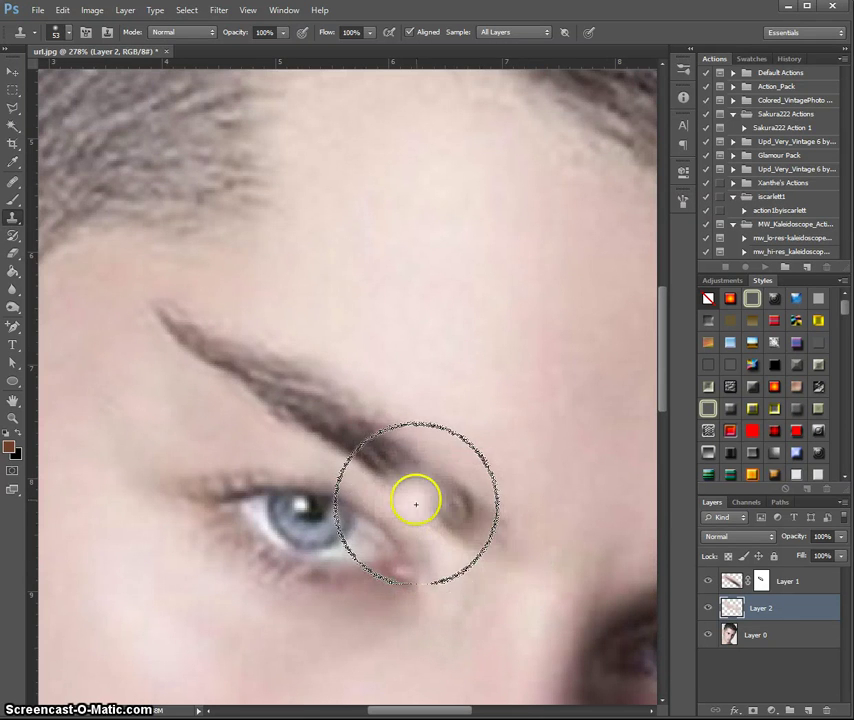
pyautogui.hotkey('ctrl', 'z')
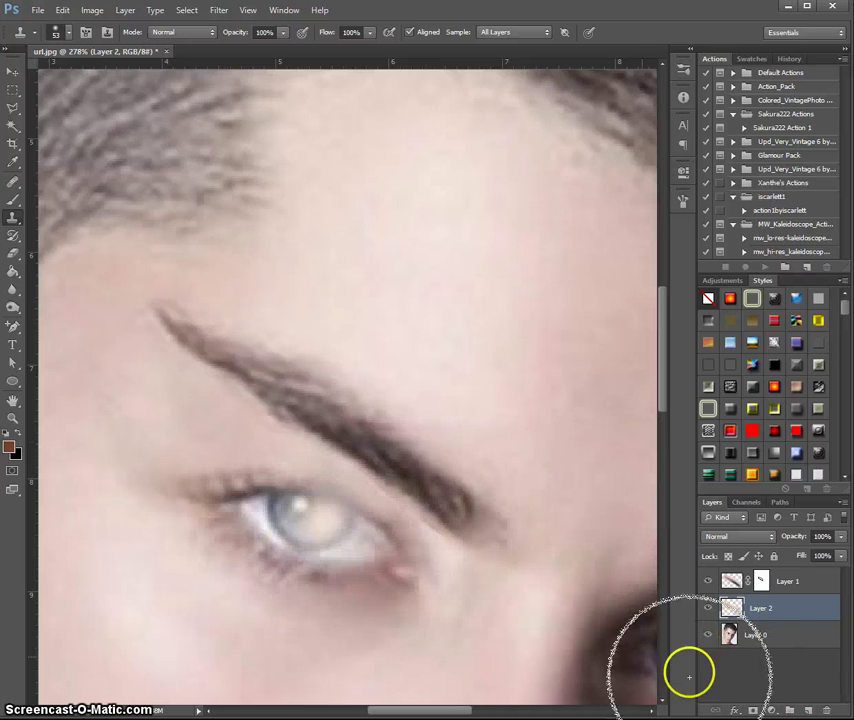
# Add a layer mask to Layer 2 and paint it black over the eye to restore the original lashes and lid
pyautogui.click(755, 710)
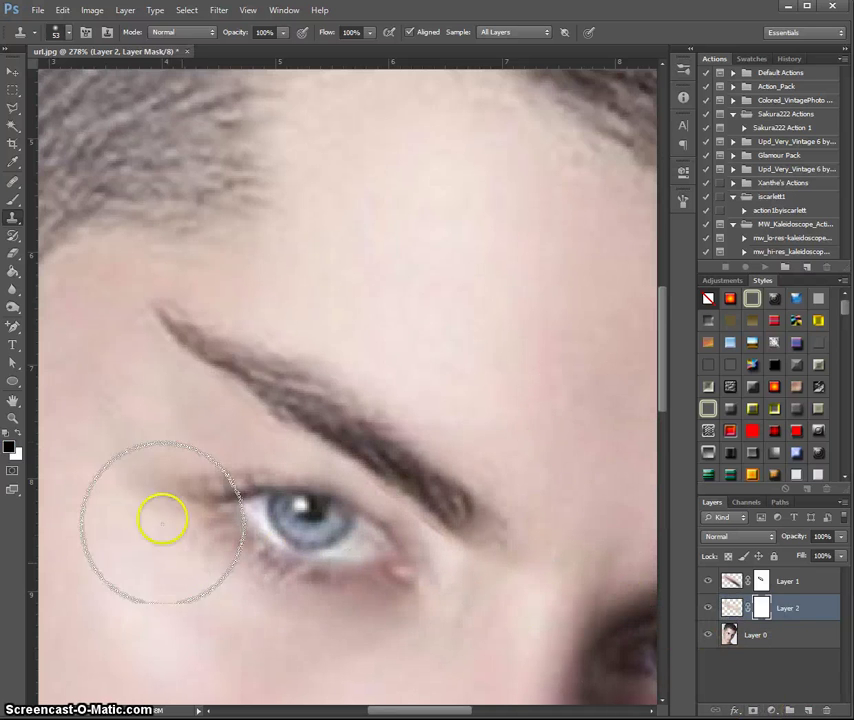
pyautogui.click(12, 200)
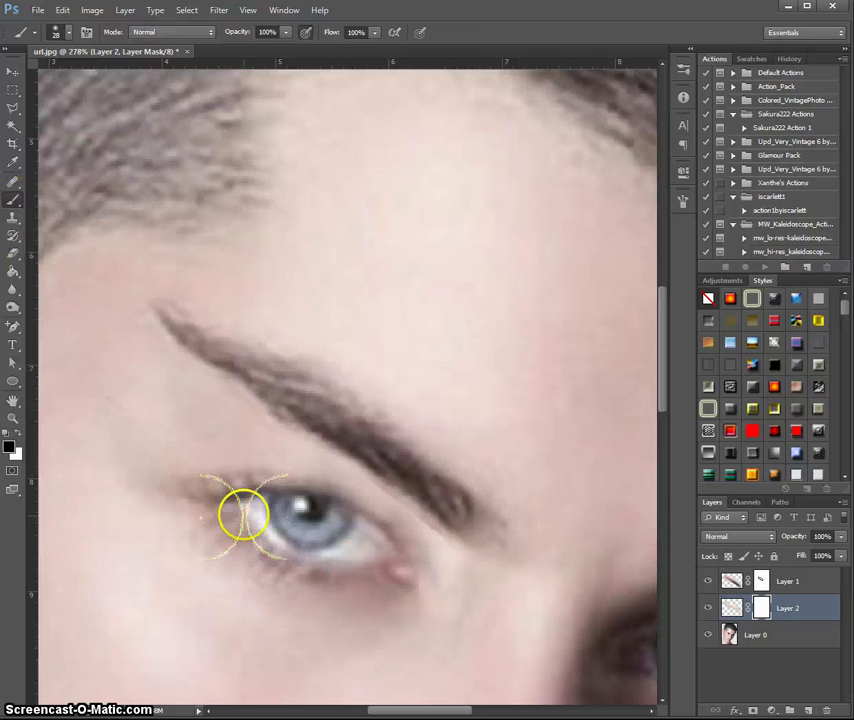
pyautogui.moveTo(332, 518)
pyautogui.mouseDown()
pyautogui.moveTo(406, 583)
pyautogui.moveTo(358, 527)
pyautogui.mouseUp()
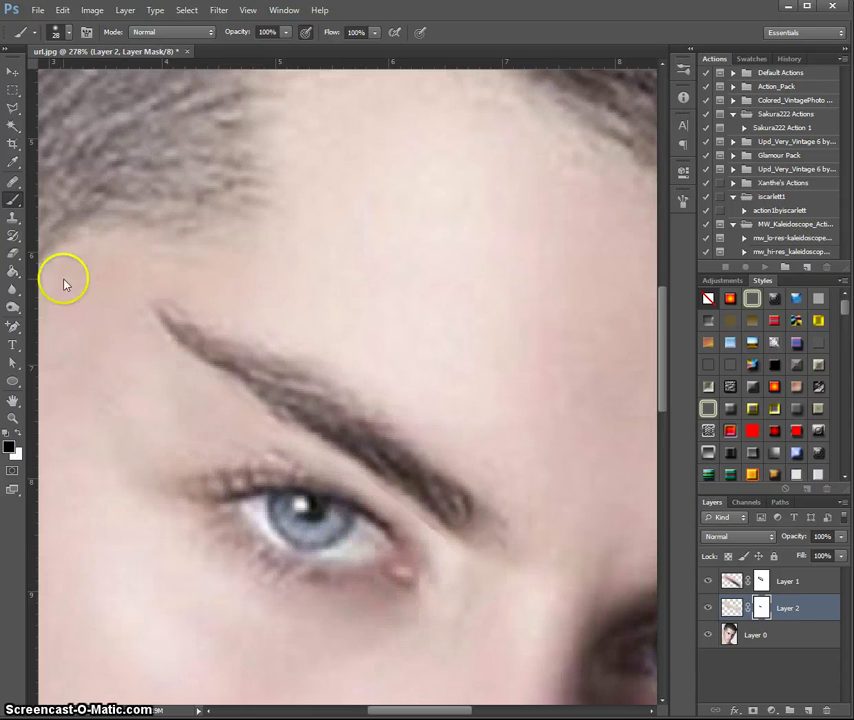
# Switch to Layer 1's mask and set the brush size to 15 px for touching up the reshaped eyebrow
pyautogui.click(18, 435)
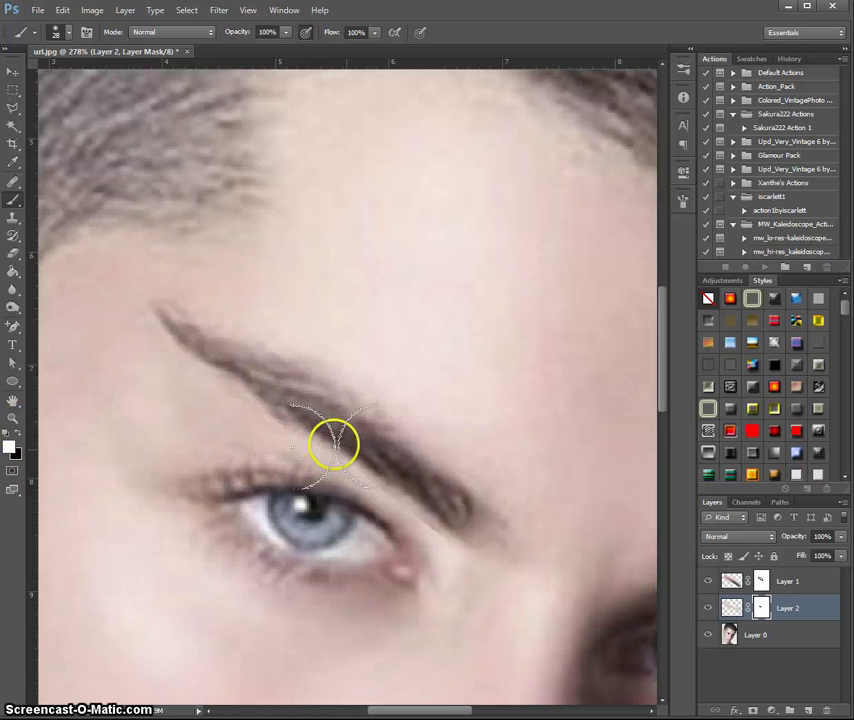
pyautogui.click(760, 583)
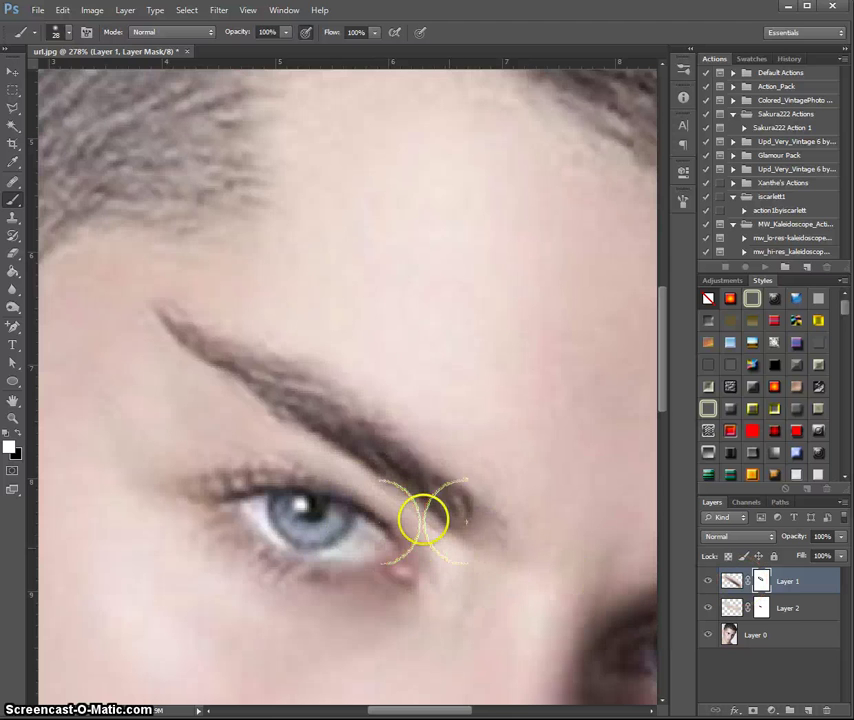
pyautogui.click(69, 34)
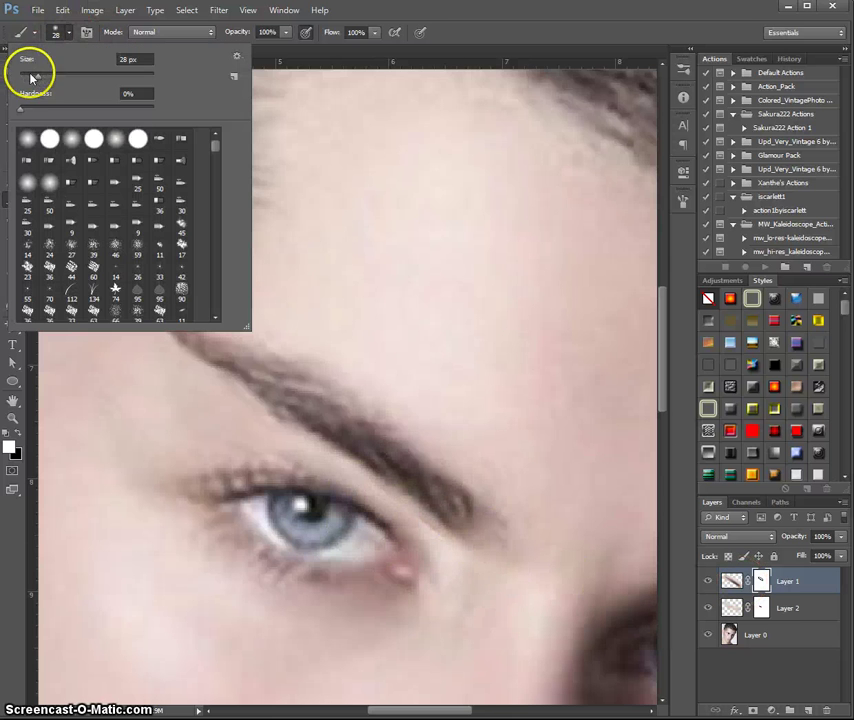
pyautogui.press('Return')
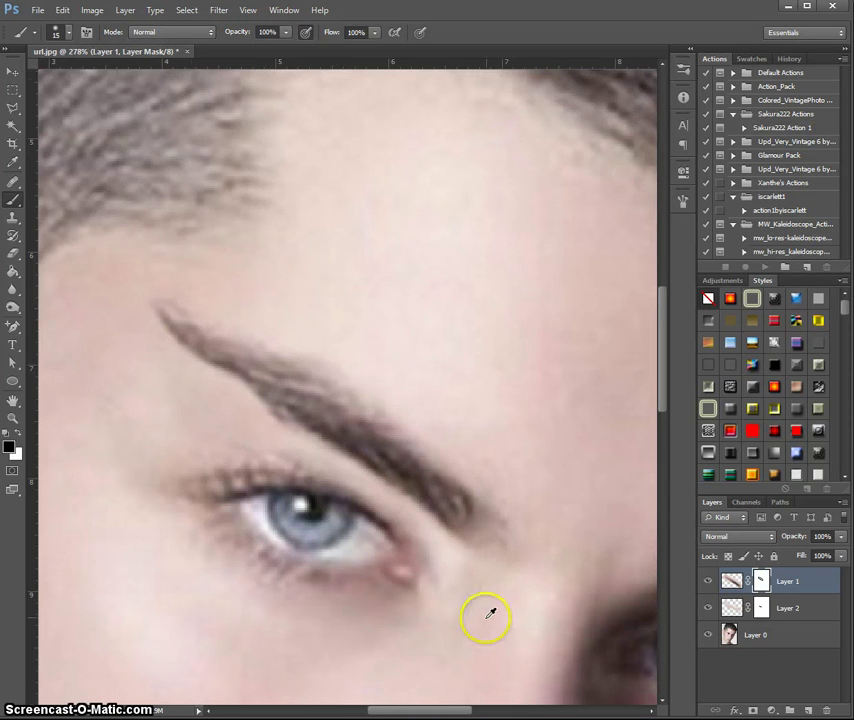
# Duplicate Layer 0 and add a layer mask to the copy
pyautogui.scroll(-3, 480, 622)
pyautogui.scroll(-3, 446, 628)
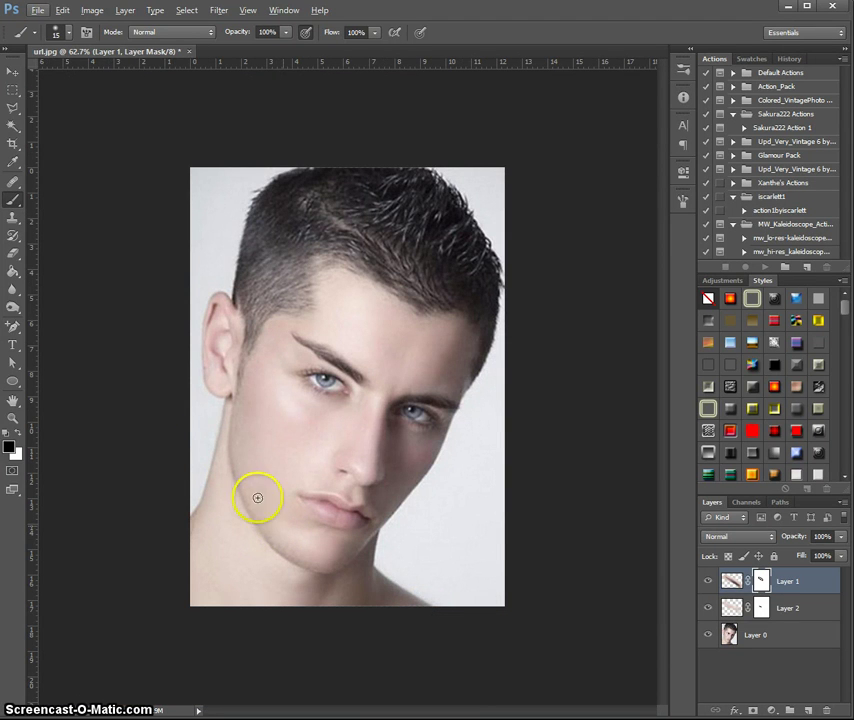
pyautogui.scroll(6, 190, 298)
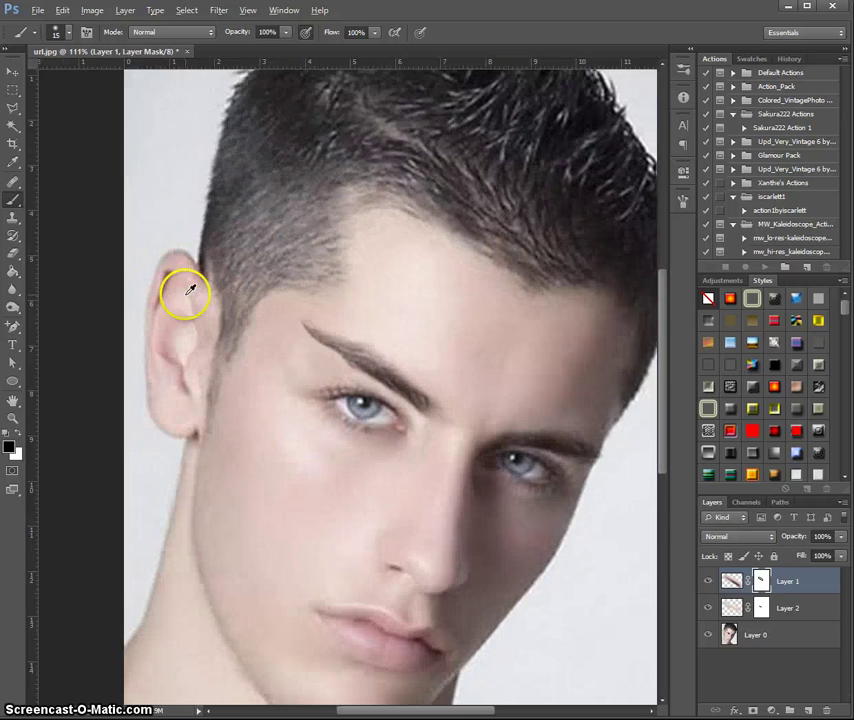
pyautogui.scroll(2, 84, 305)
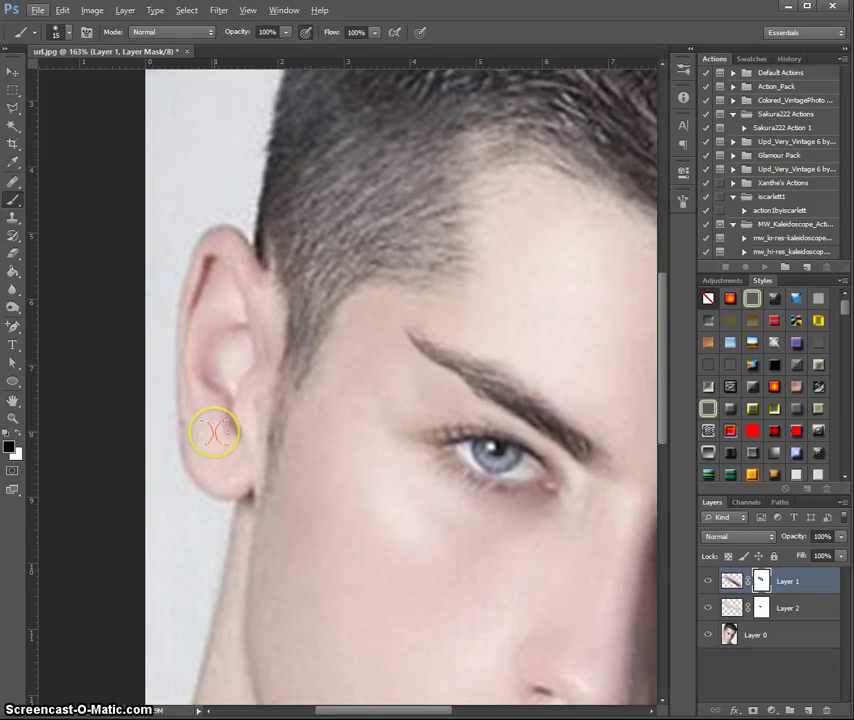
pyautogui.scroll(1, 217, 229)
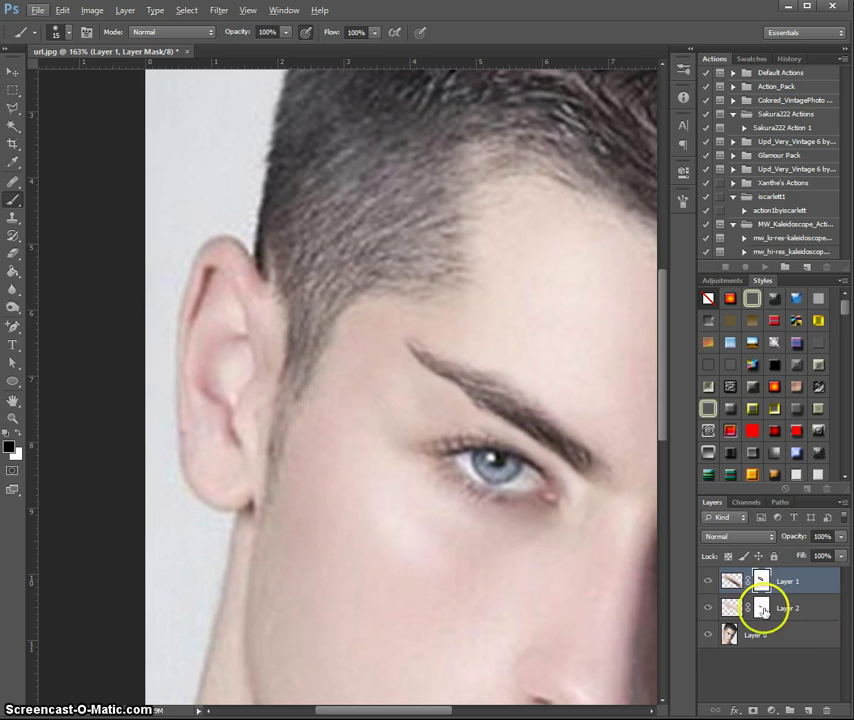
pyautogui.click(768, 636)
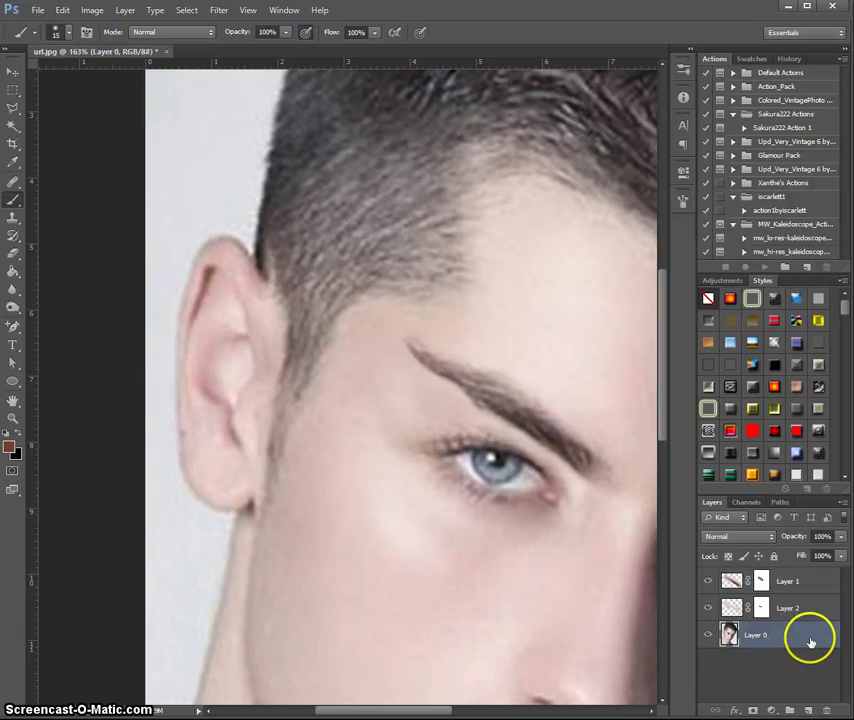
pyautogui.moveTo(810, 642); pyautogui.dragTo(808, 710)
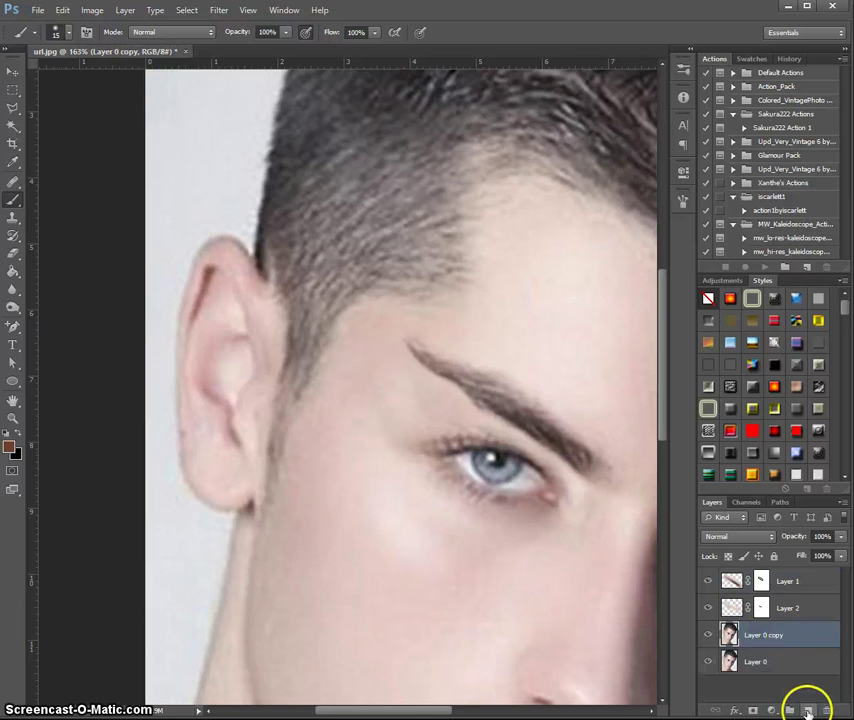
pyautogui.click(757, 710)
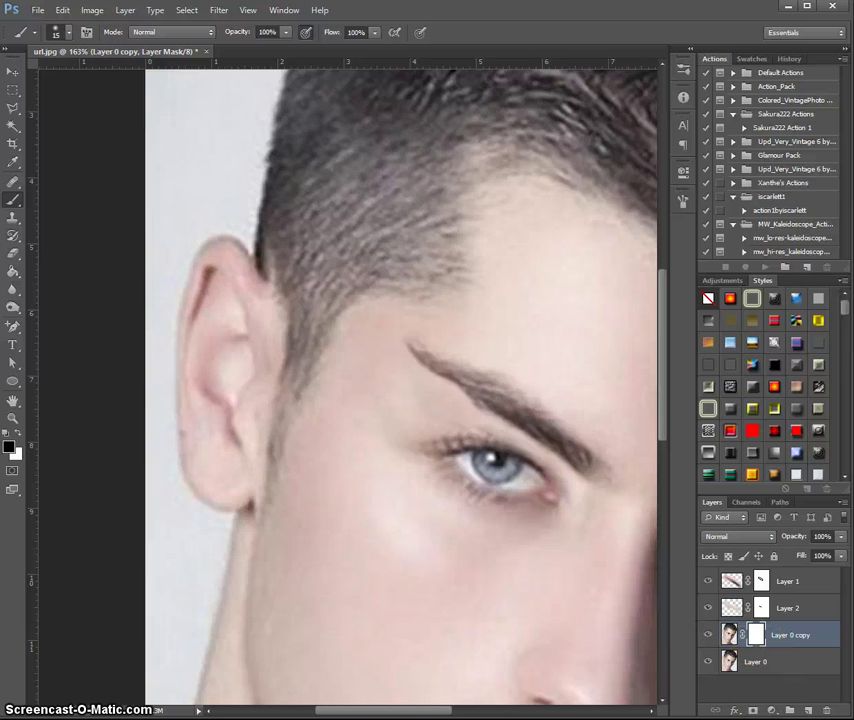
# Fill the mask of Layer 0 copy with black and check it by hiding and reshowing Layer 0
pyautogui.click(10, 447)
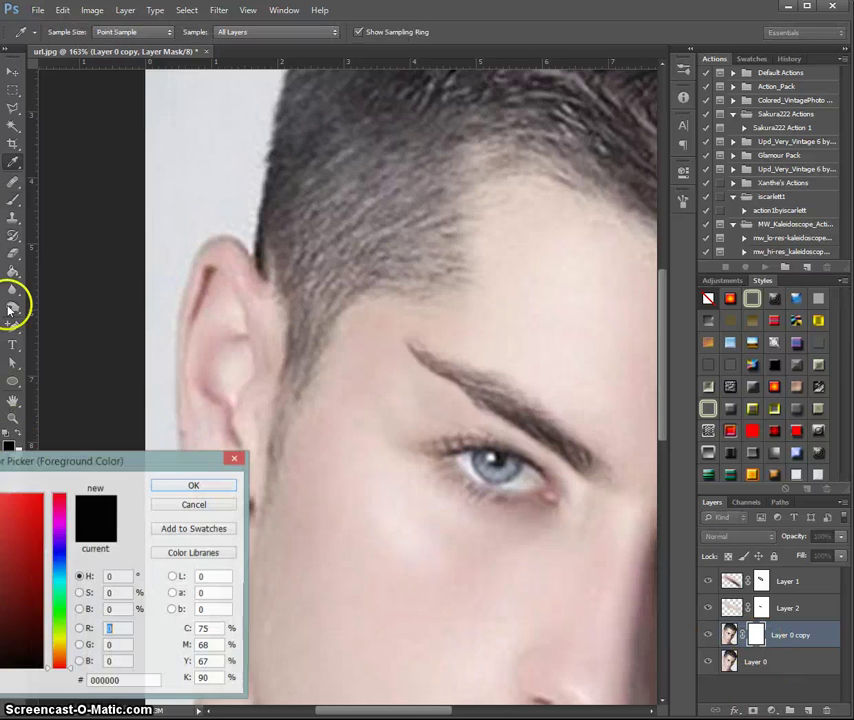
pyautogui.click(174, 485)
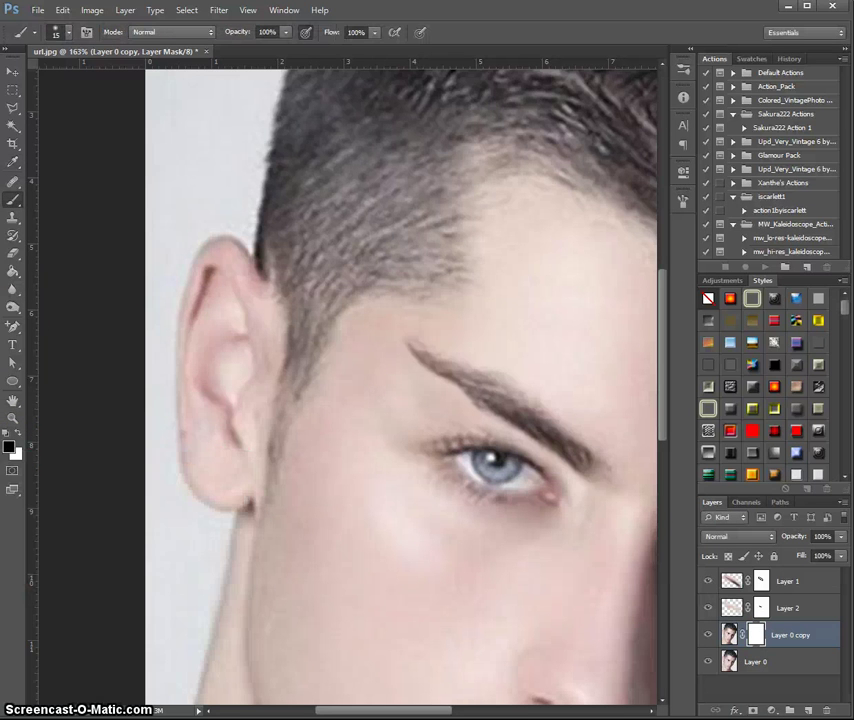
pyautogui.click(10, 275)
pyautogui.click(486, 518)
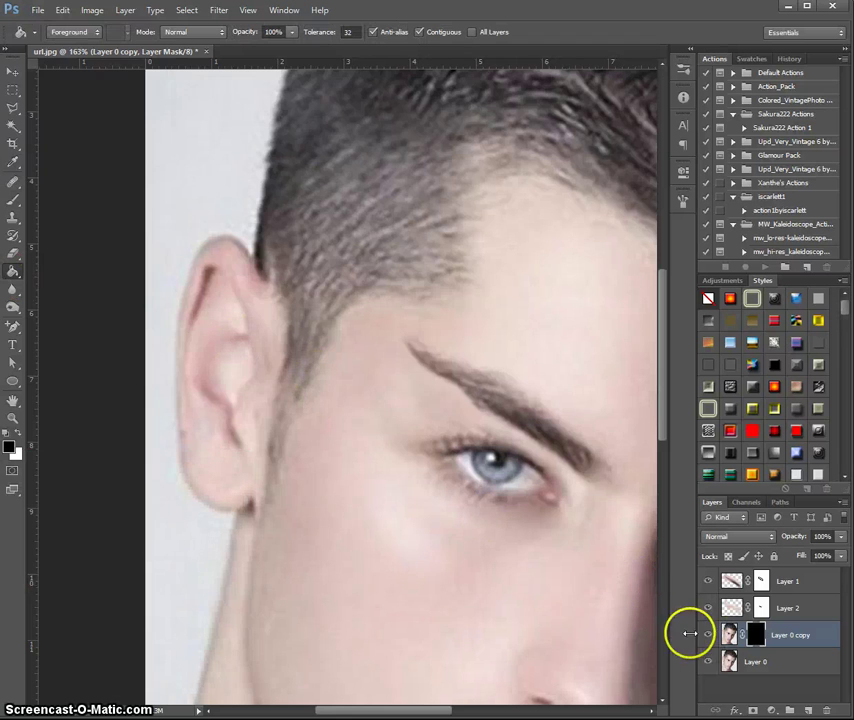
pyautogui.click(708, 662)
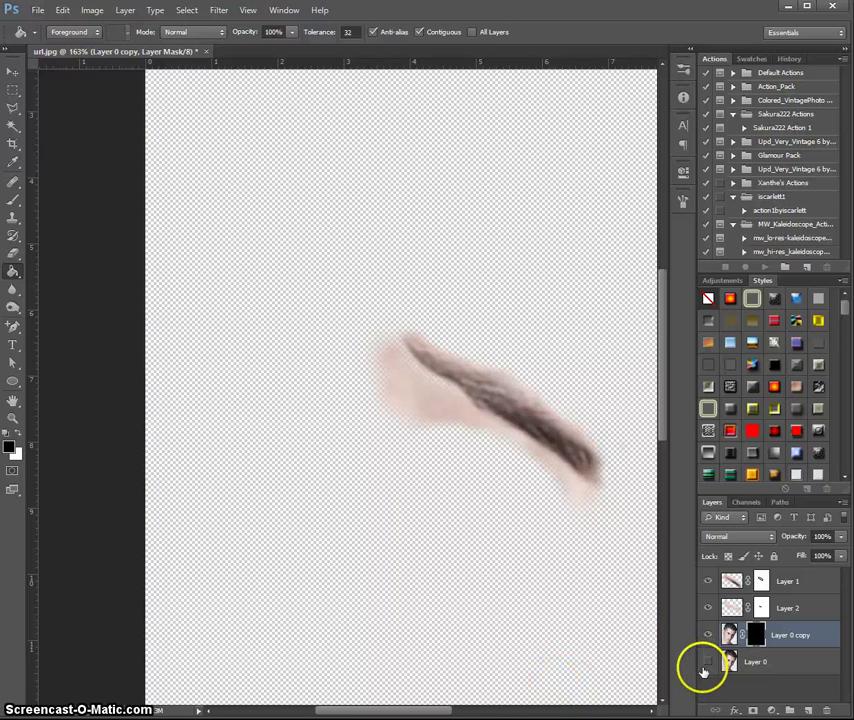
pyautogui.click(708, 662)
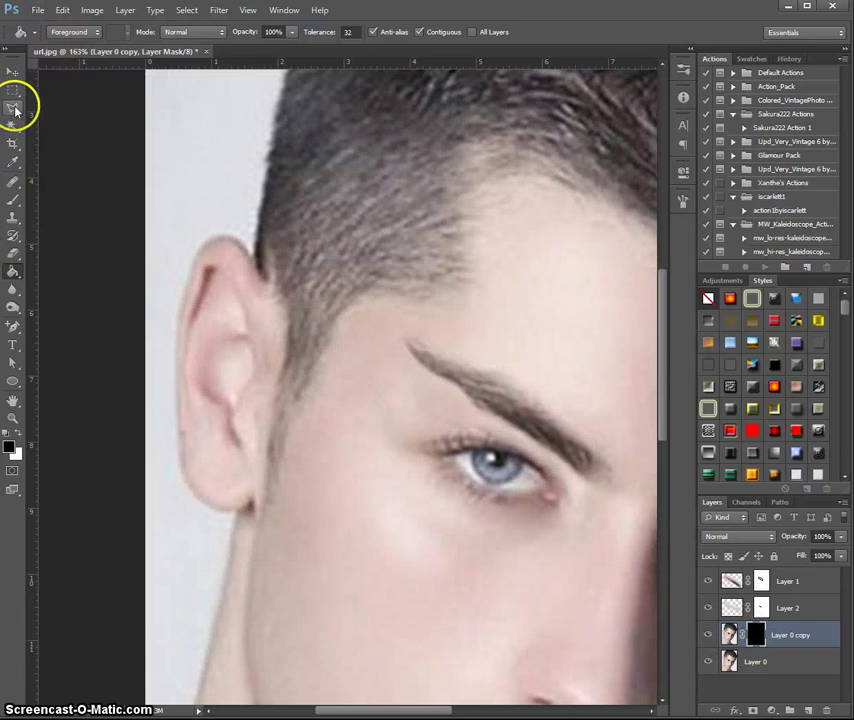
# Select a rectangle around the ear, fill it with white on the mask of Layer 0 copy, and deselect
pyautogui.press('m')
pyautogui.moveTo(153, 194)
pyautogui.mouseDown()
pyautogui.moveTo(267, 480)
pyautogui.moveTo(307, 535)
pyautogui.mouseUp()
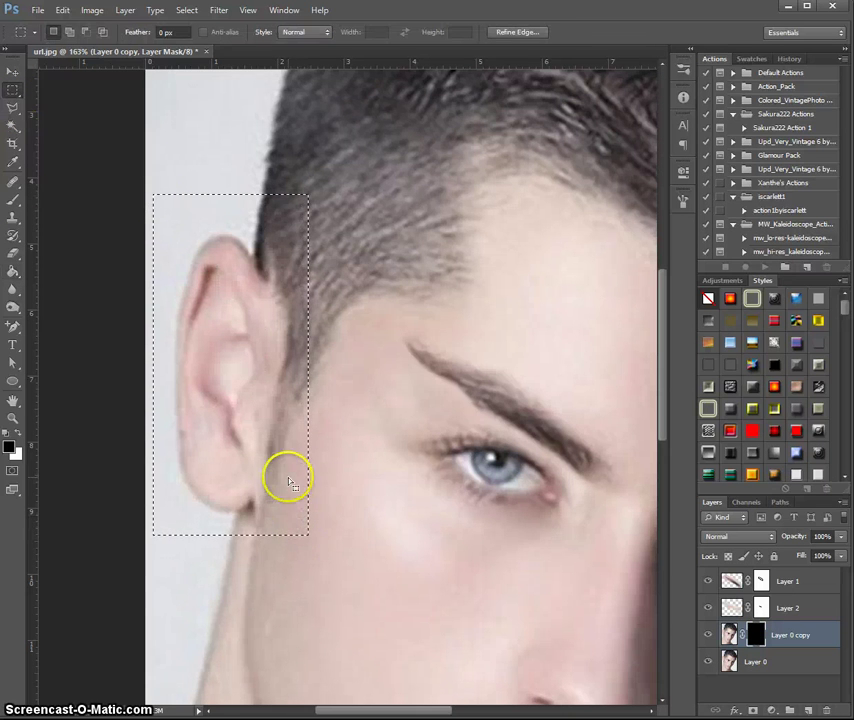
pyautogui.click(19, 443)
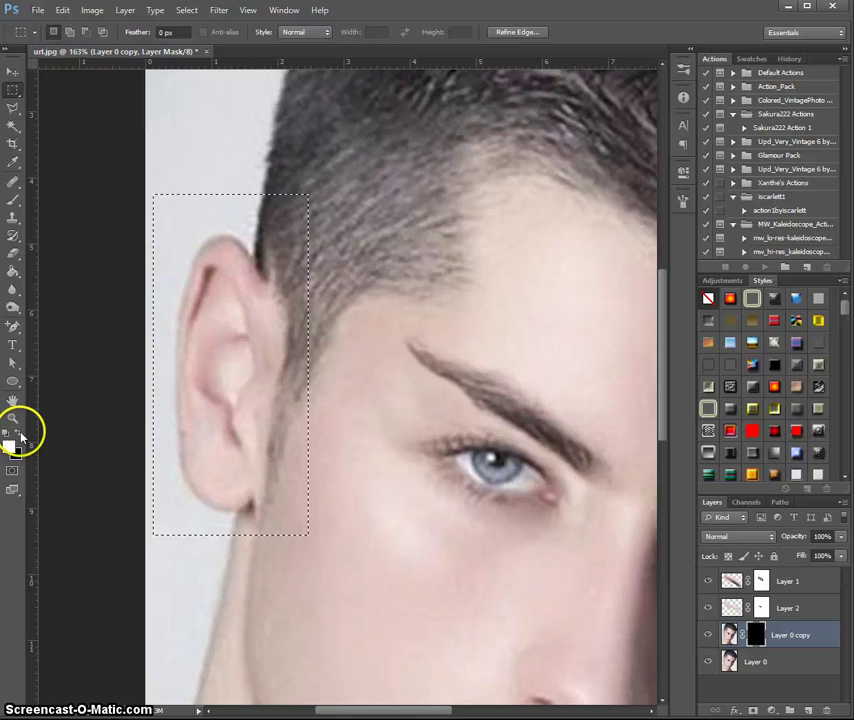
pyautogui.click(14, 272)
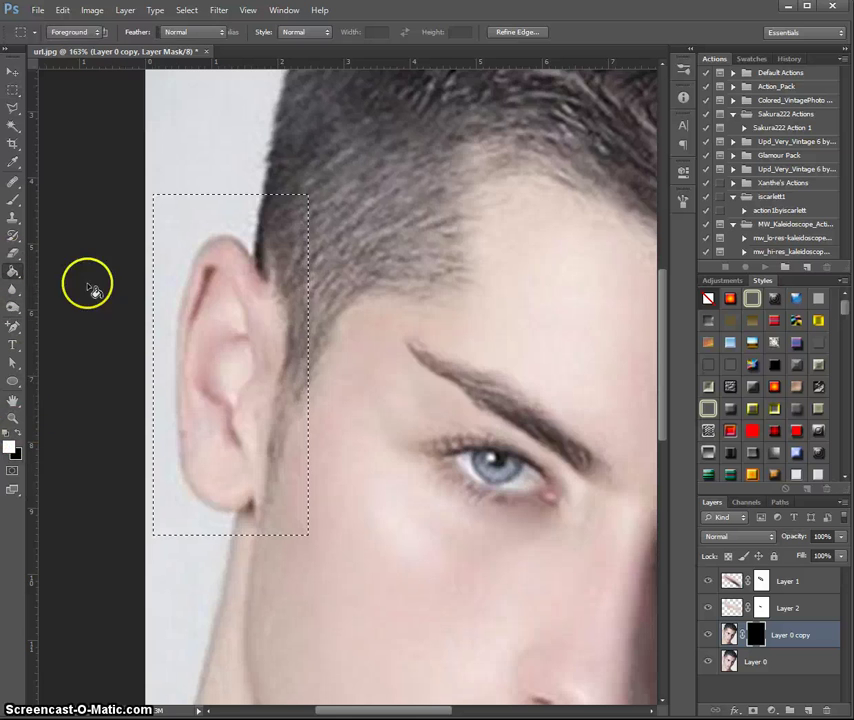
pyautogui.click(12, 72)
pyautogui.click(12, 90)
pyautogui.click(325, 195)
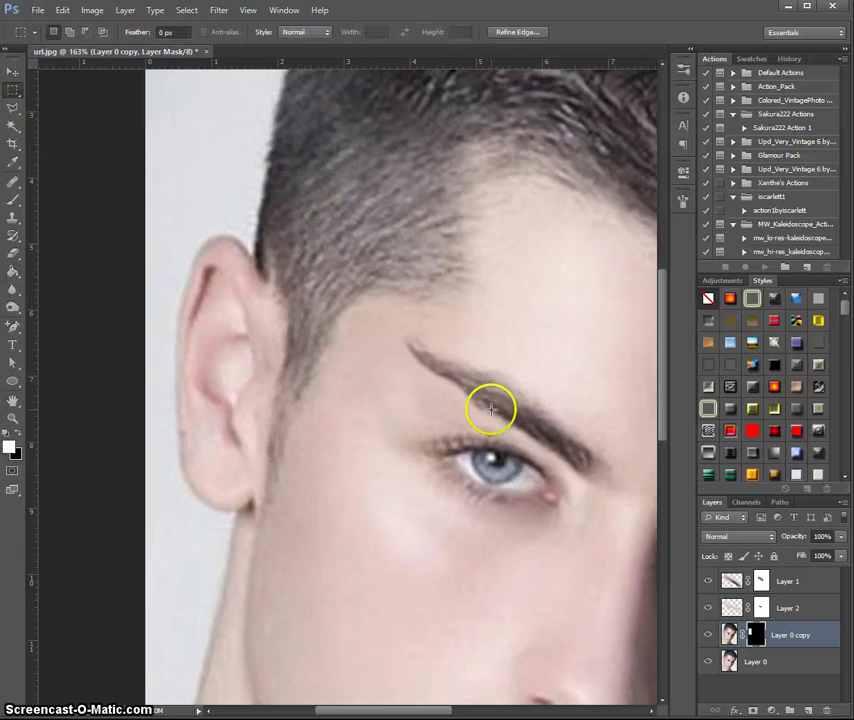
# Hide Layer 0 and paint black on the copy's mask above the ear, enlarging the soft brush to 54 px
pyautogui.click(706, 663)
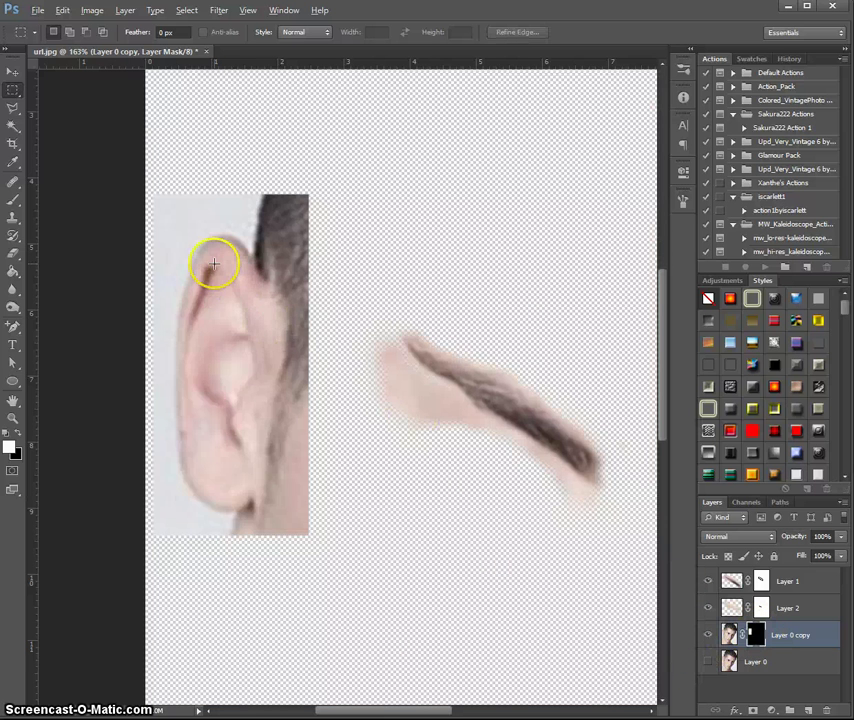
pyautogui.scroll(3, 213, 263)
pyautogui.click(17, 197)
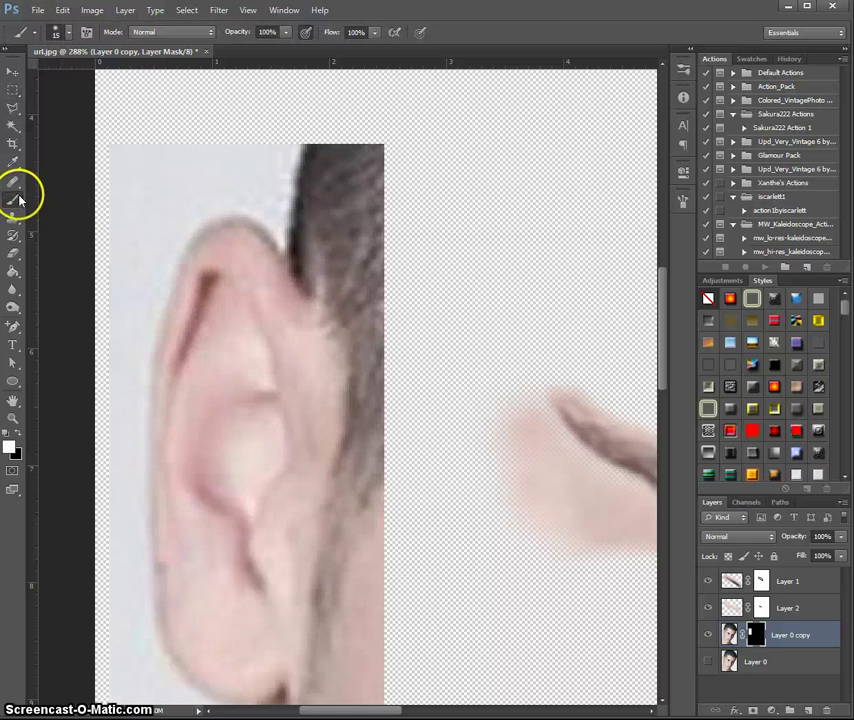
pyautogui.click(20, 431)
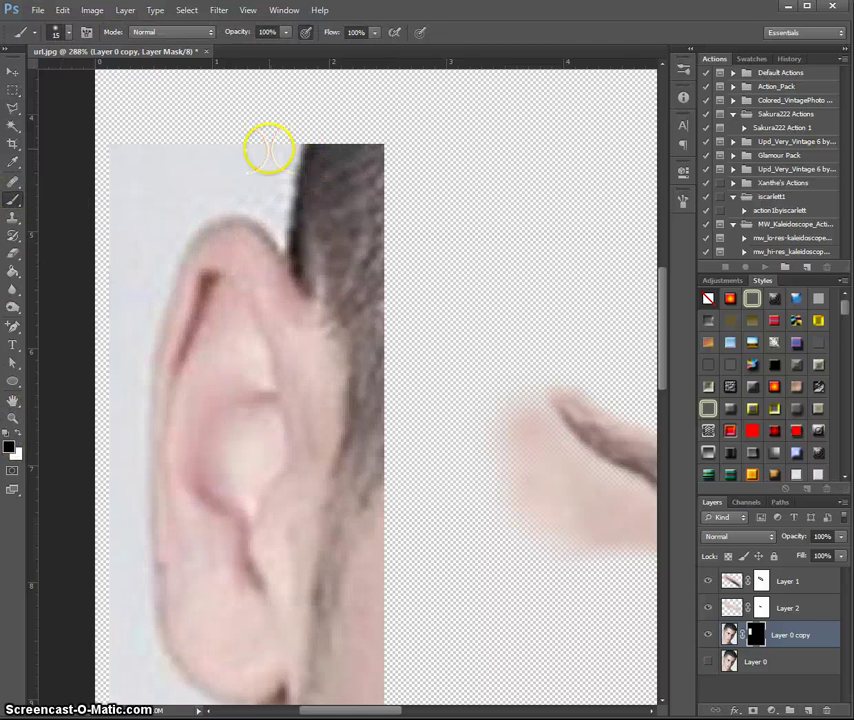
pyautogui.moveTo(269, 149)
pyautogui.mouseDown()
pyautogui.moveTo(315, 218)
pyautogui.moveTo(368, 250)
pyautogui.moveTo(336, 140)
pyautogui.mouseUp()
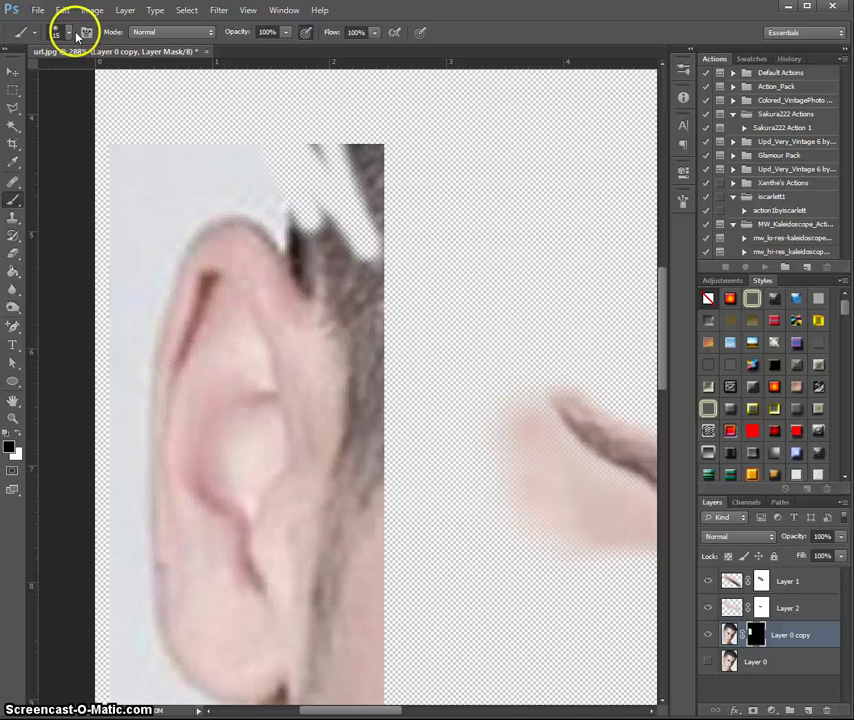
pyautogui.click(70, 33)
pyautogui.click(57, 80)
pyautogui.click(328, 150)
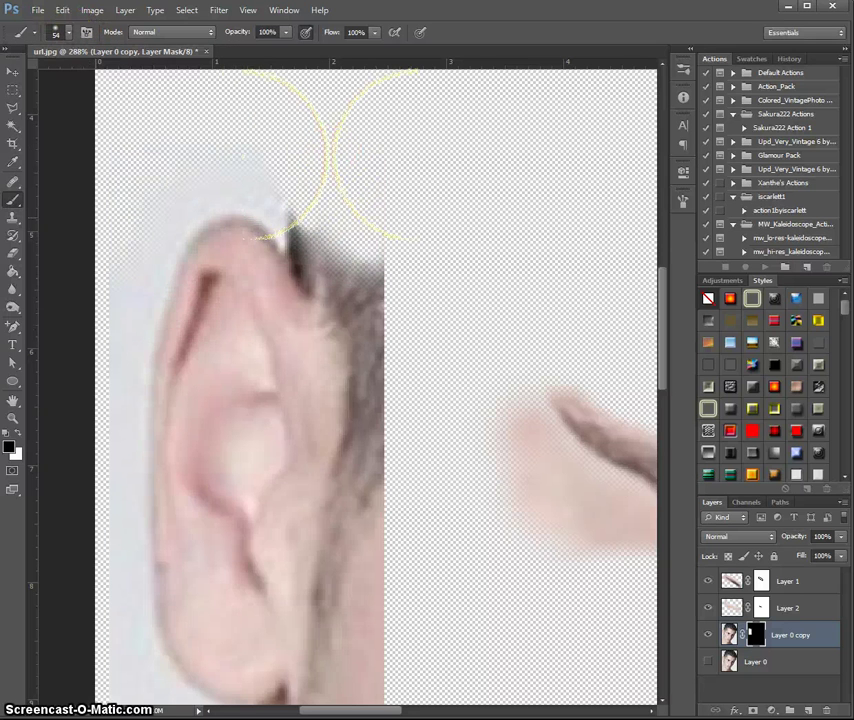
# Mask out the hair, cheek, neck and background beside and below the ear, and show Layer 0 again
pyautogui.moveTo(373, 188)
pyautogui.mouseDown()
pyautogui.moveTo(393, 290)
pyautogui.moveTo(356, 195)
pyautogui.moveTo(398, 360)
pyautogui.moveTo(405, 460)
pyautogui.mouseUp()
pyautogui.scroll(-5, 407, 470)
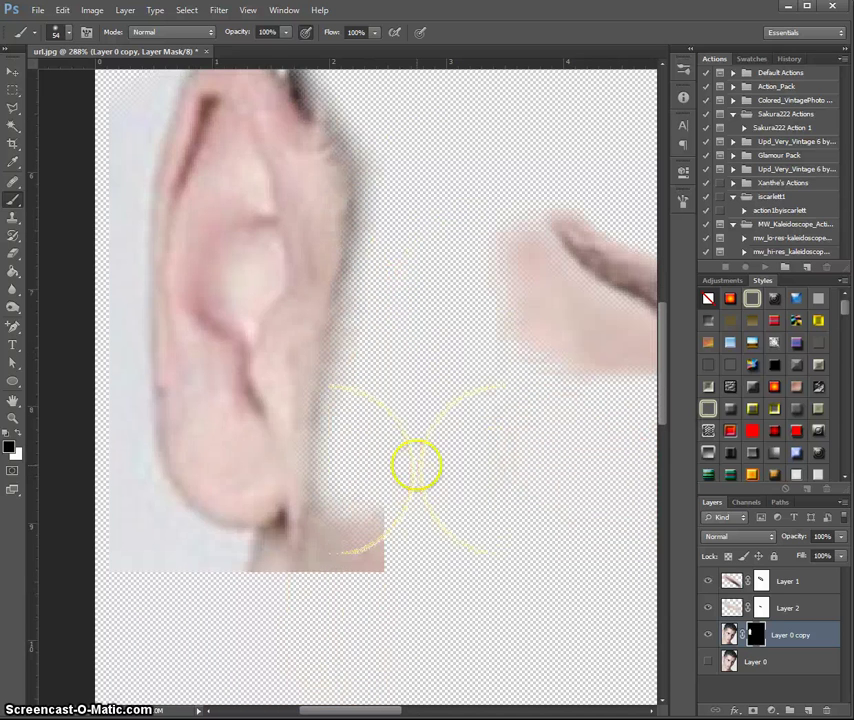
pyautogui.moveTo(310, 590); pyautogui.dragTo(150, 590)
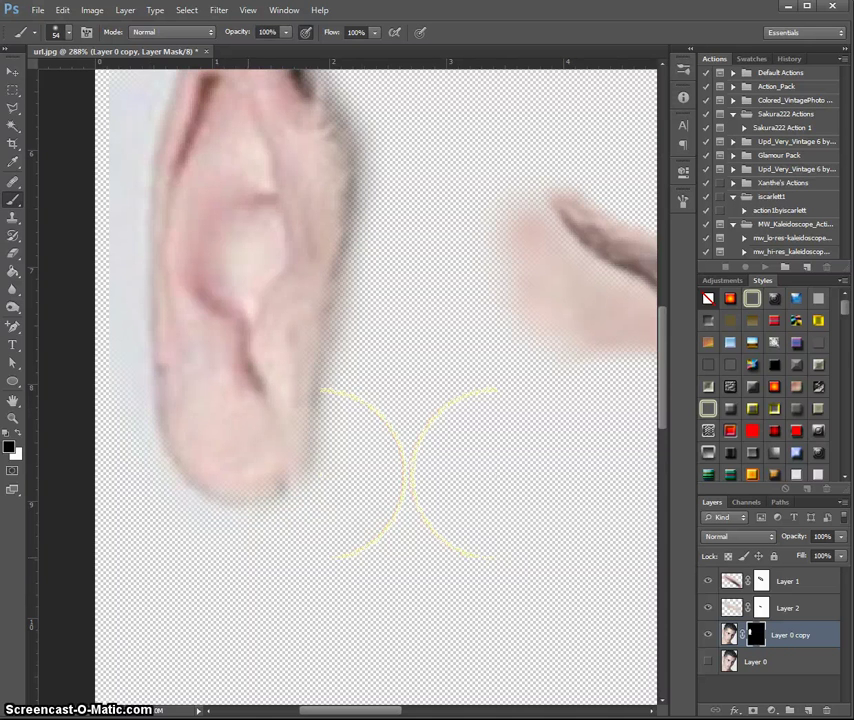
pyautogui.moveTo(82, 295)
pyautogui.mouseDown()
pyautogui.moveTo(84, 230)
pyautogui.moveTo(101, 377)
pyautogui.mouseUp()
pyautogui.click(708, 662)
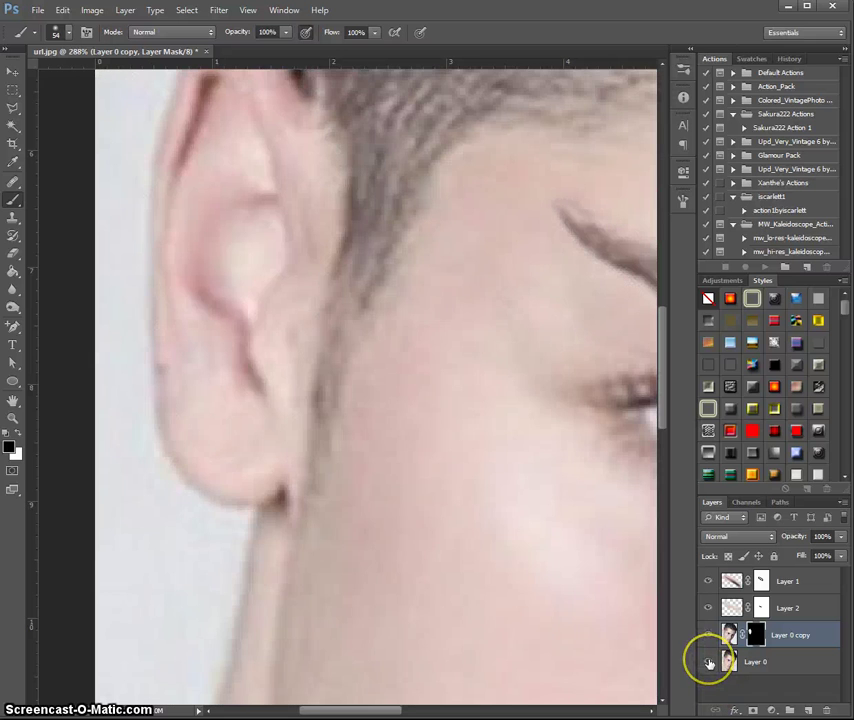
pyautogui.scroll(5, 375, 522)
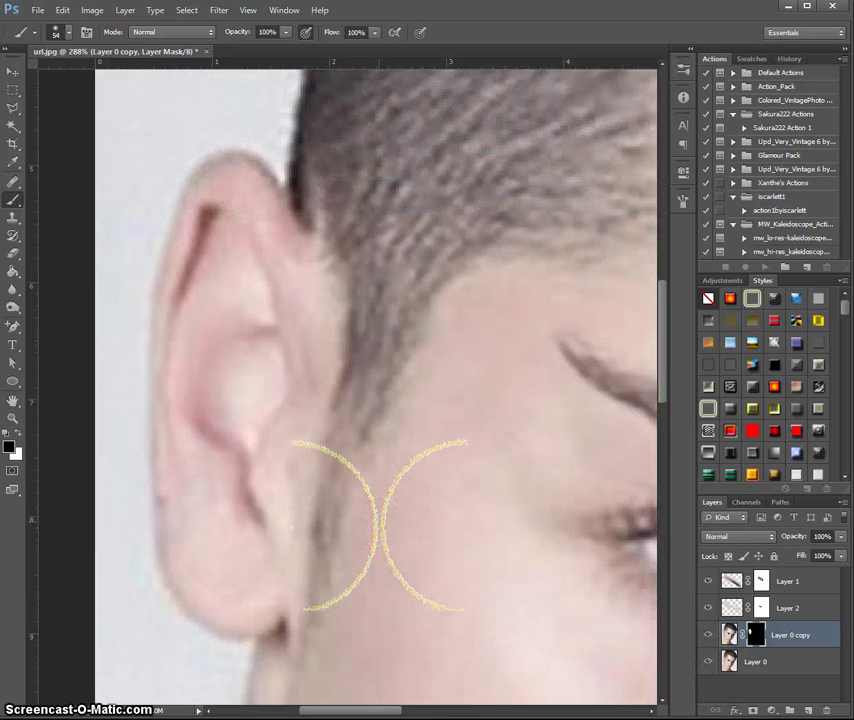
# With Layer 0 hidden, trim the mask around the ear's upper edges using a 36 px brush at 100% hardness, and reshow Layer 0
pyautogui.click(708, 662)
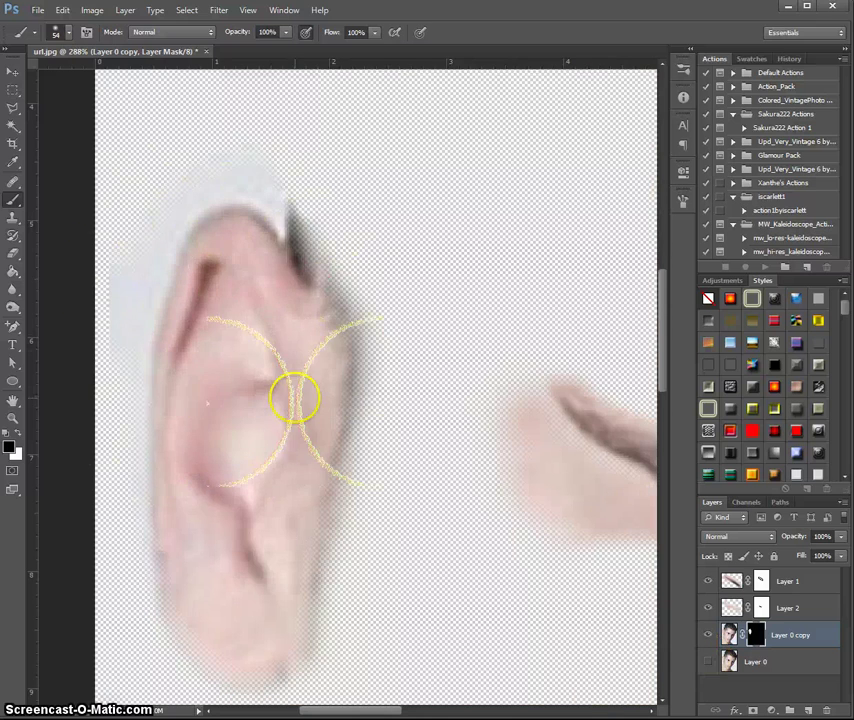
pyautogui.click(67, 36)
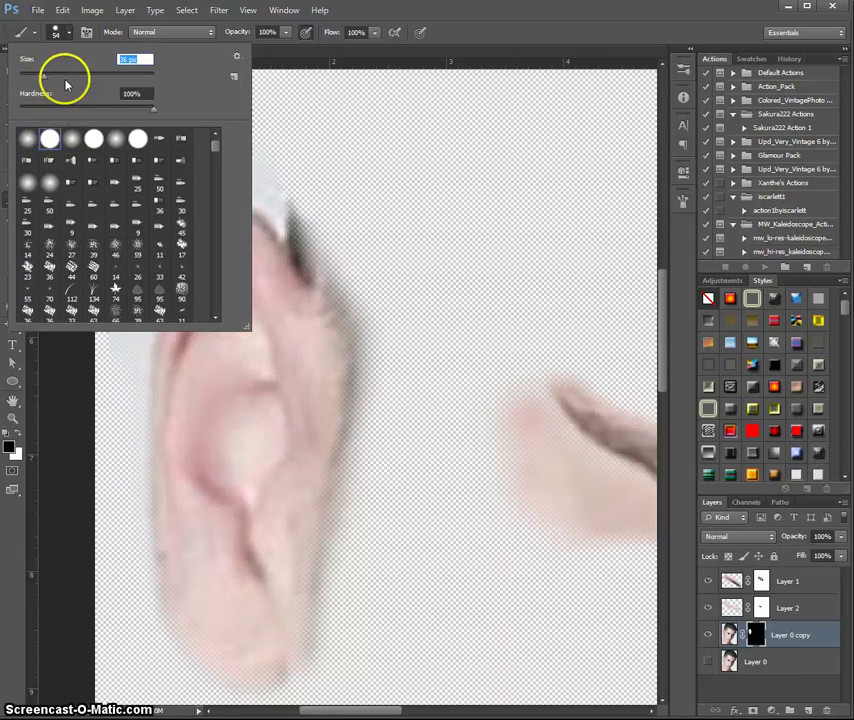
pyautogui.click(308, 198)
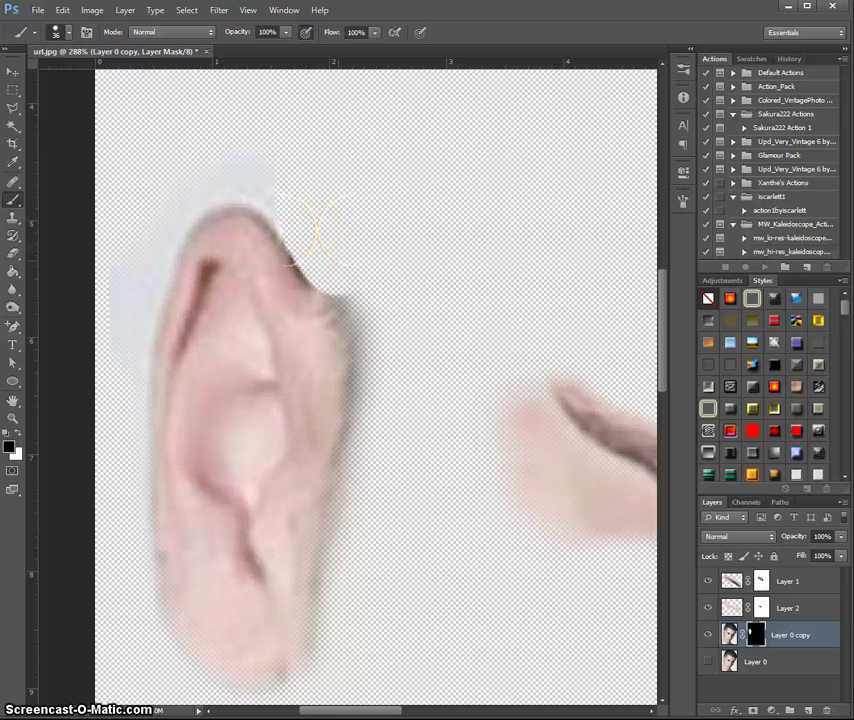
pyautogui.moveTo(345, 246); pyautogui.dragTo(400, 342)
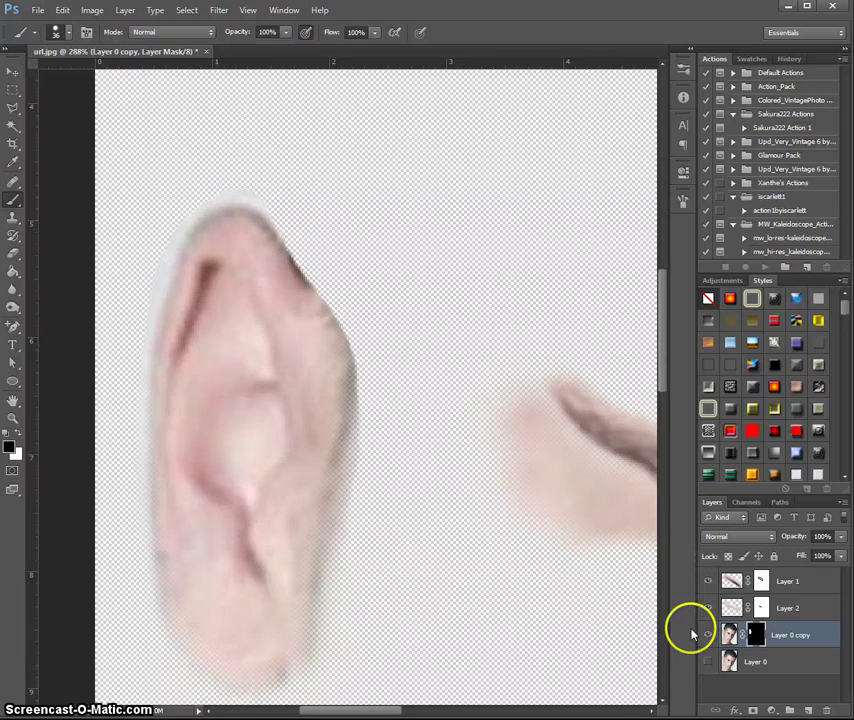
pyautogui.click(708, 662)
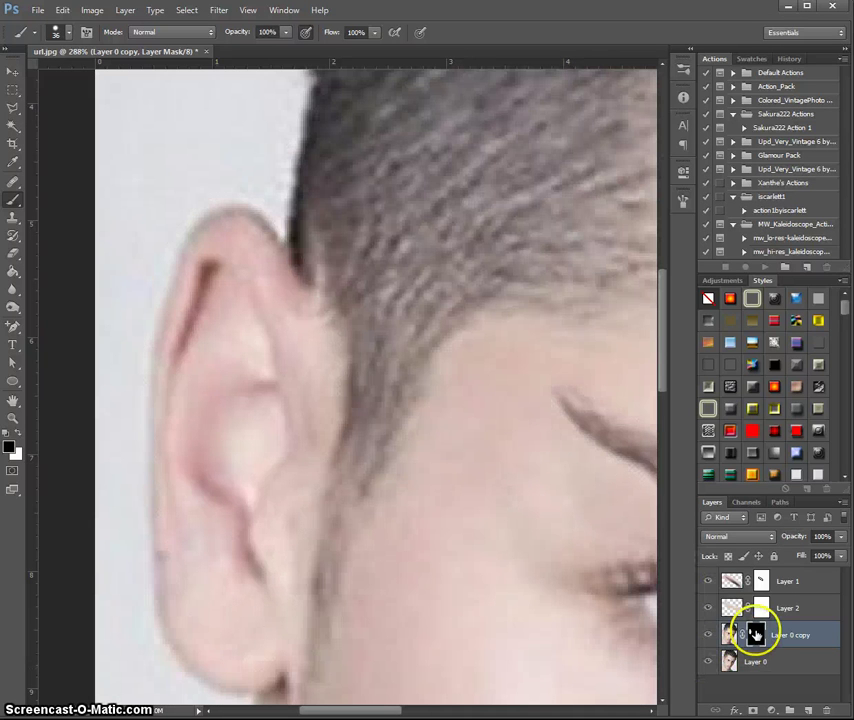
# Apply the layer mask of Layer 0 copy and toggle Layer 0's visibility to check the cut-out ear
pyautogui.rightClick(755, 632)
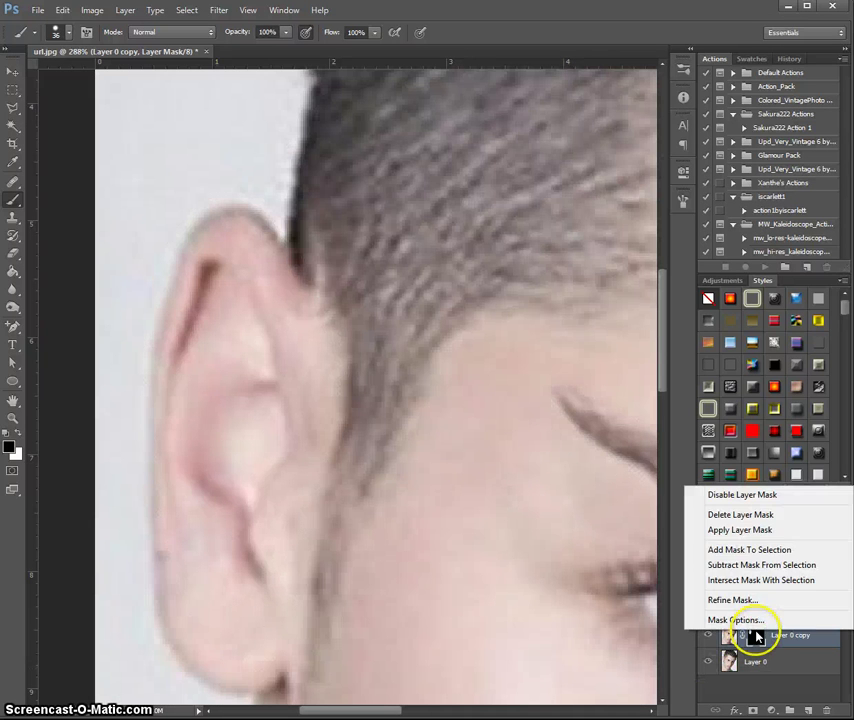
pyautogui.click(745, 533)
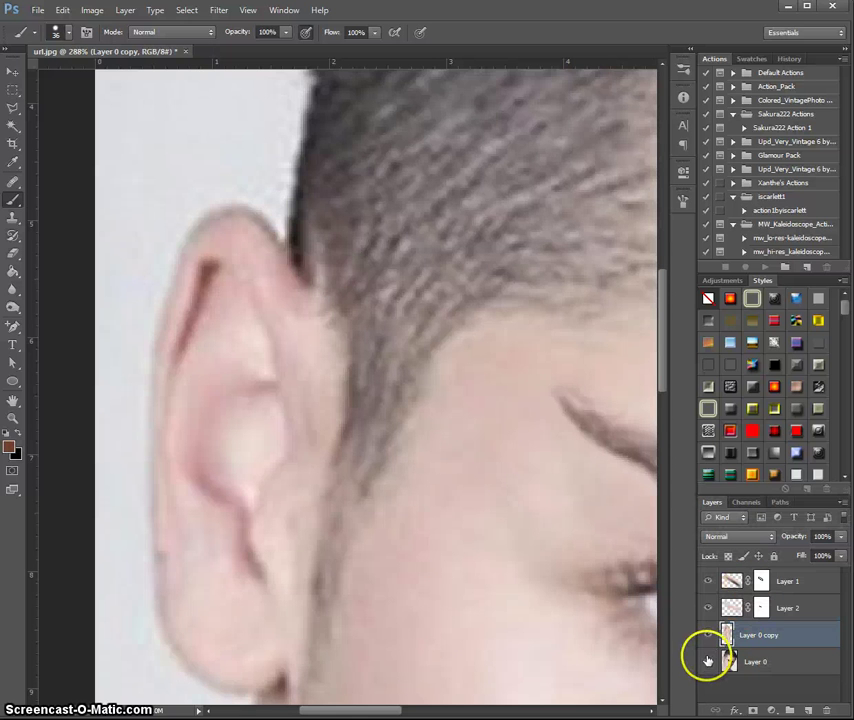
pyautogui.click(707, 663)
pyautogui.click(707, 663)
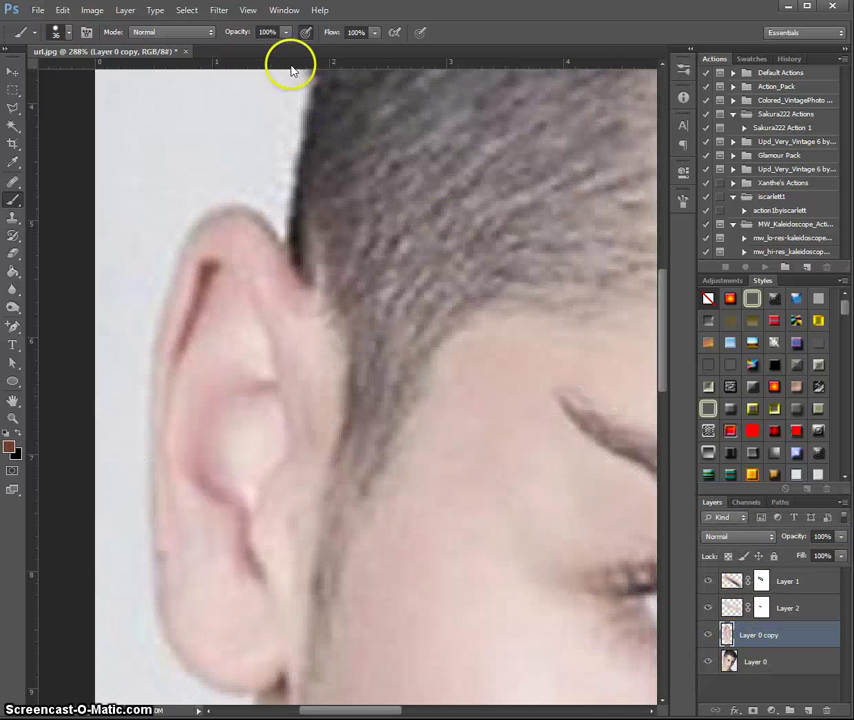
# Open the Liquify filter on Layer 0 copy
pyautogui.click(217, 11)
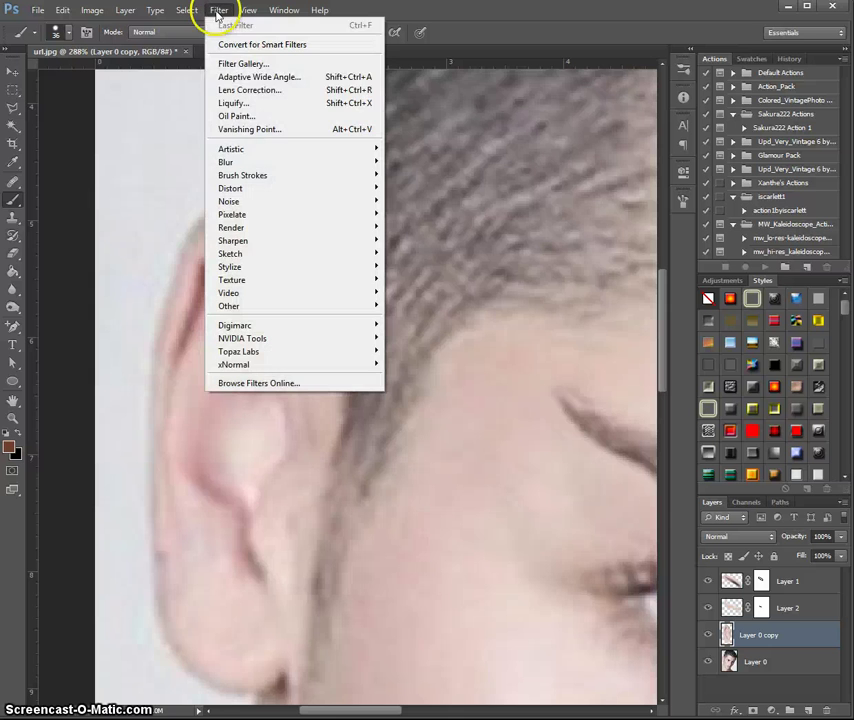
pyautogui.click(251, 104)
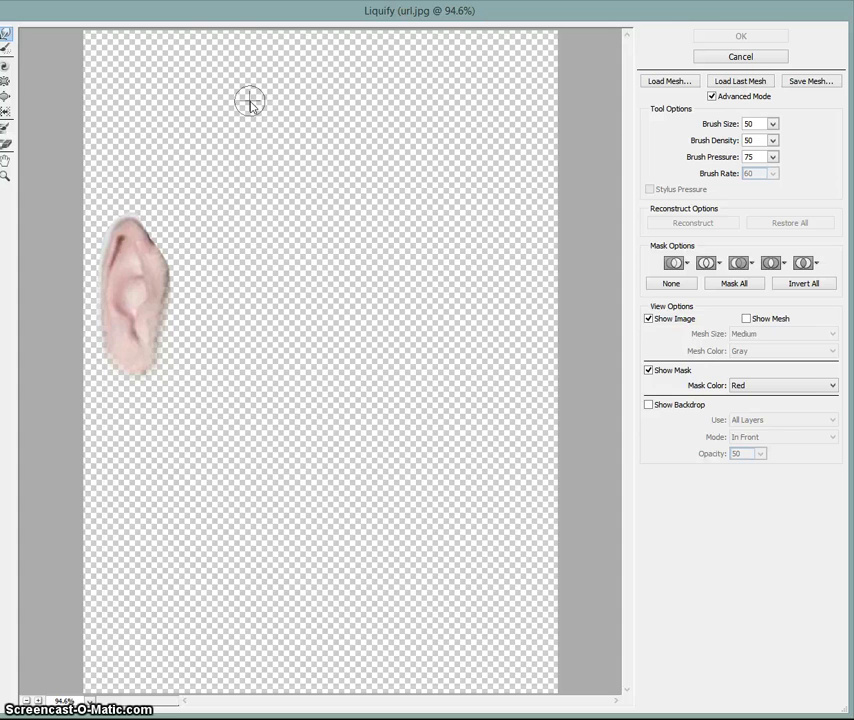
pyautogui.click(66, 331)
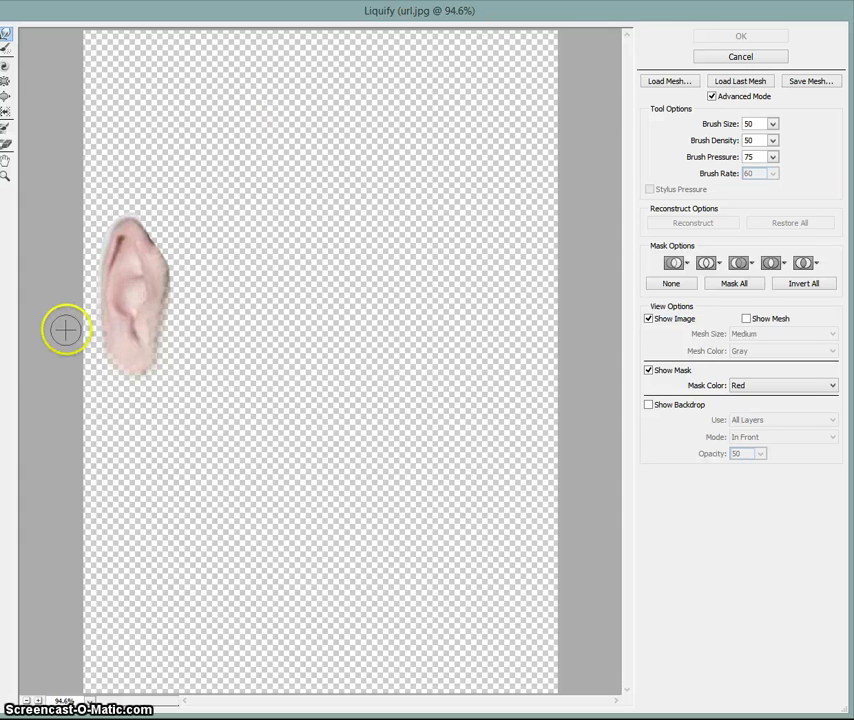
pyautogui.moveTo(0, 354); pyautogui.dragTo(8, 354)
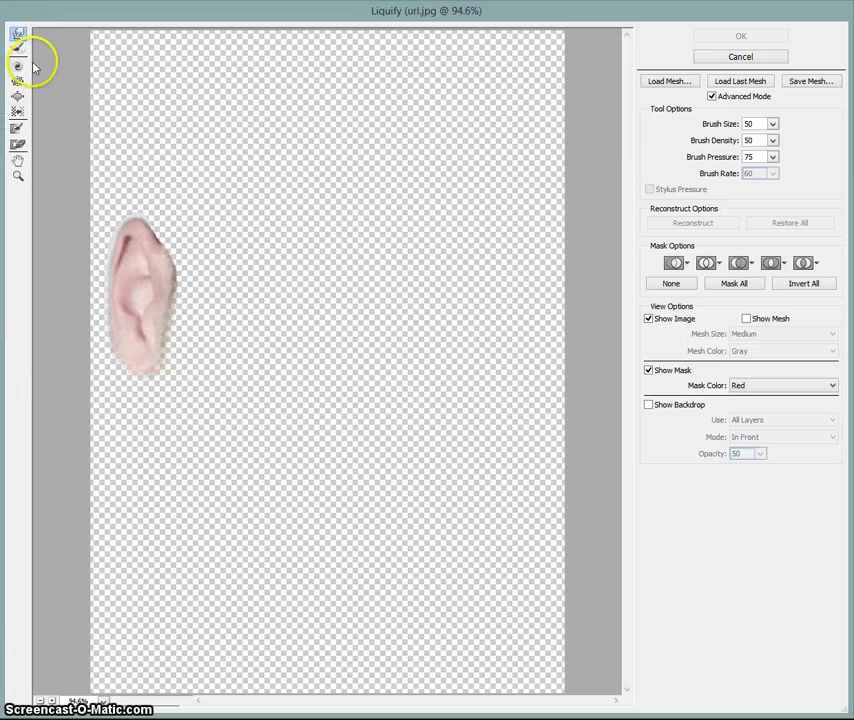
pyautogui.moveTo(261, 277); pyautogui.dragTo(348, 274)
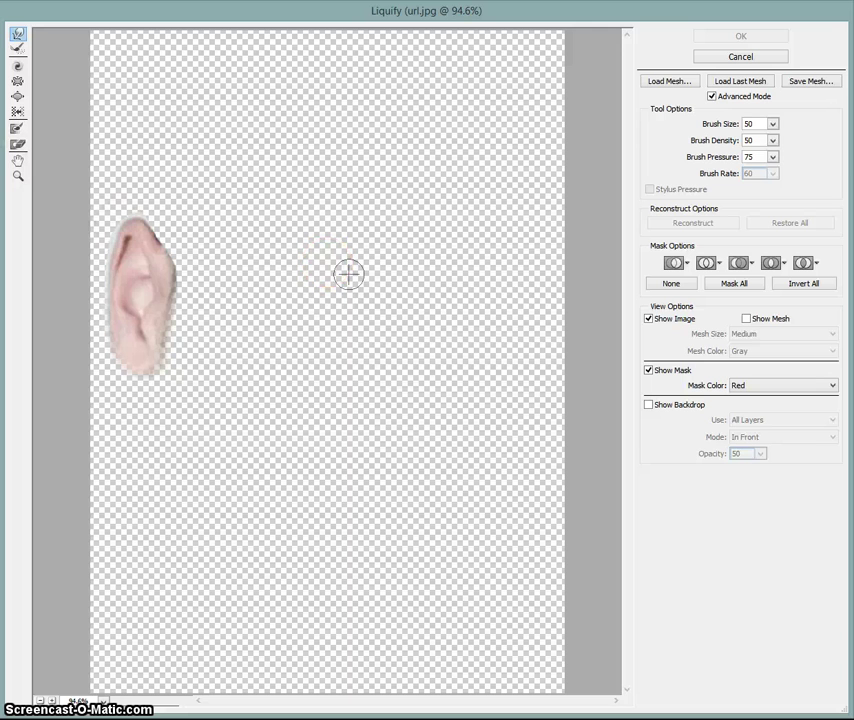
# Freeze the middle and lower parts of the ear using the Freeze Mask tool at brush size 50, leaving the upper part unfrozen
pyautogui.click(17, 175)
pyautogui.click(118, 236)
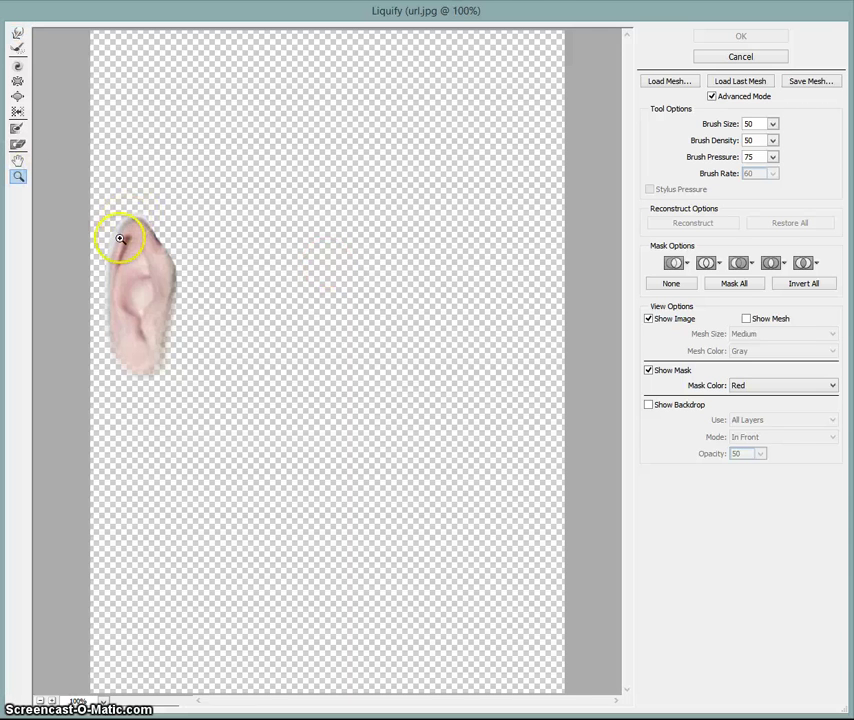
pyautogui.moveTo(112, 252); pyautogui.dragTo(102, 272)
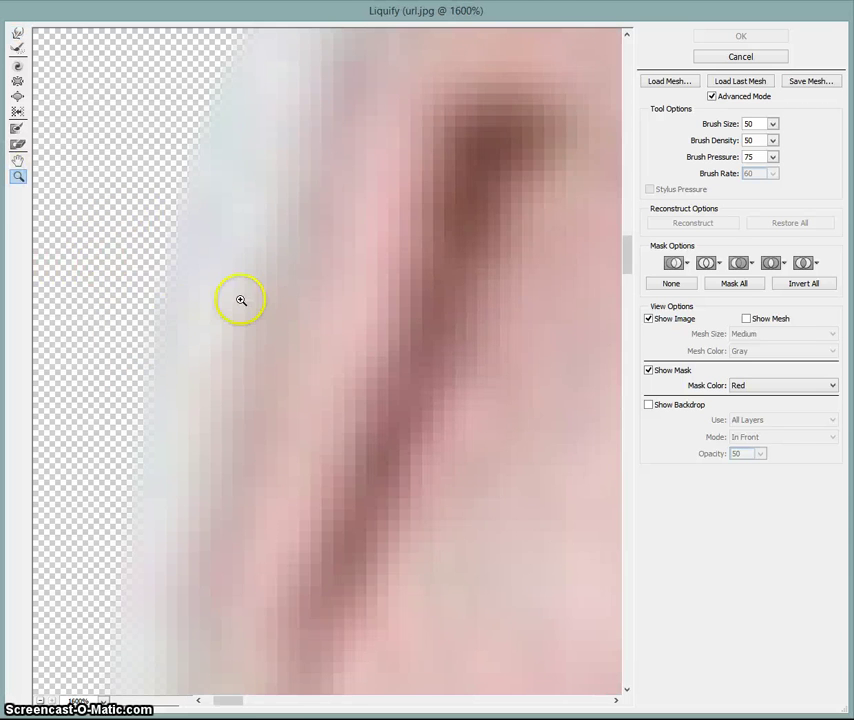
pyautogui.click(275, 292)
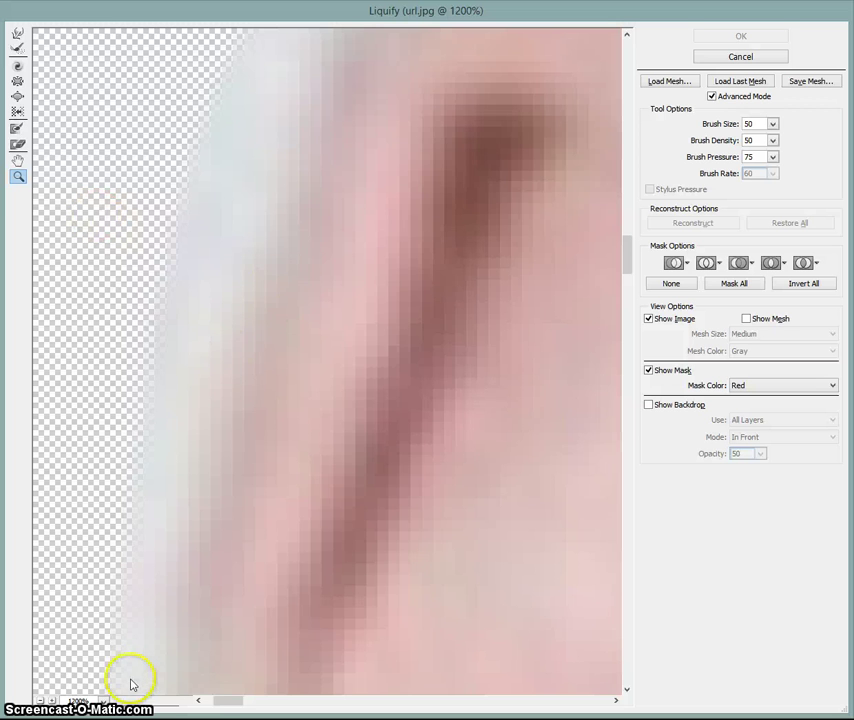
pyautogui.click(40, 700)
pyautogui.click(40, 700)
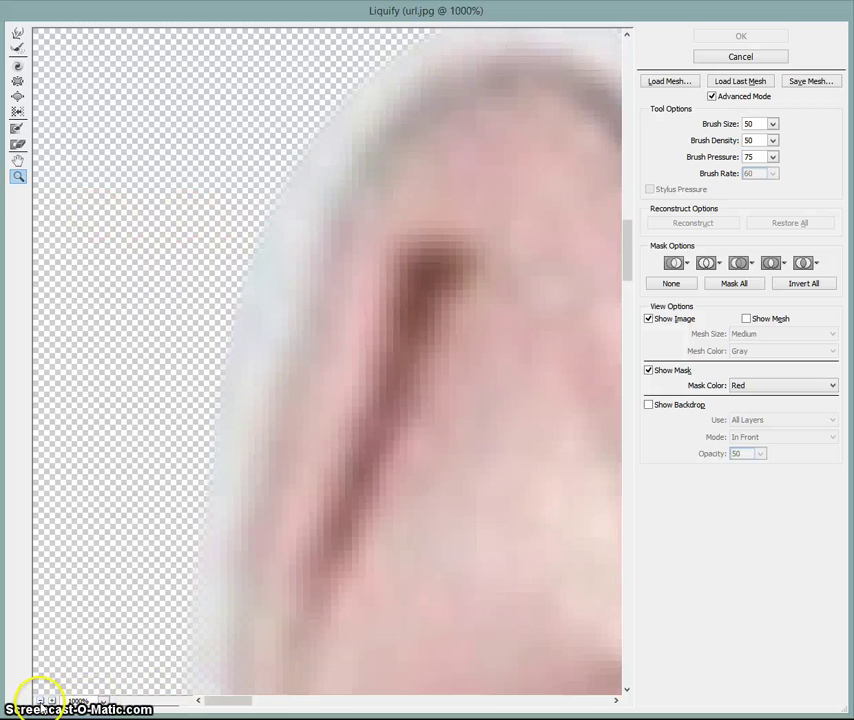
pyautogui.click(40, 700)
pyautogui.click(40, 700)
pyautogui.click(40, 700)
pyautogui.click(40, 700)
pyautogui.click(40, 700)
pyautogui.click(40, 700)
pyautogui.click(40, 700)
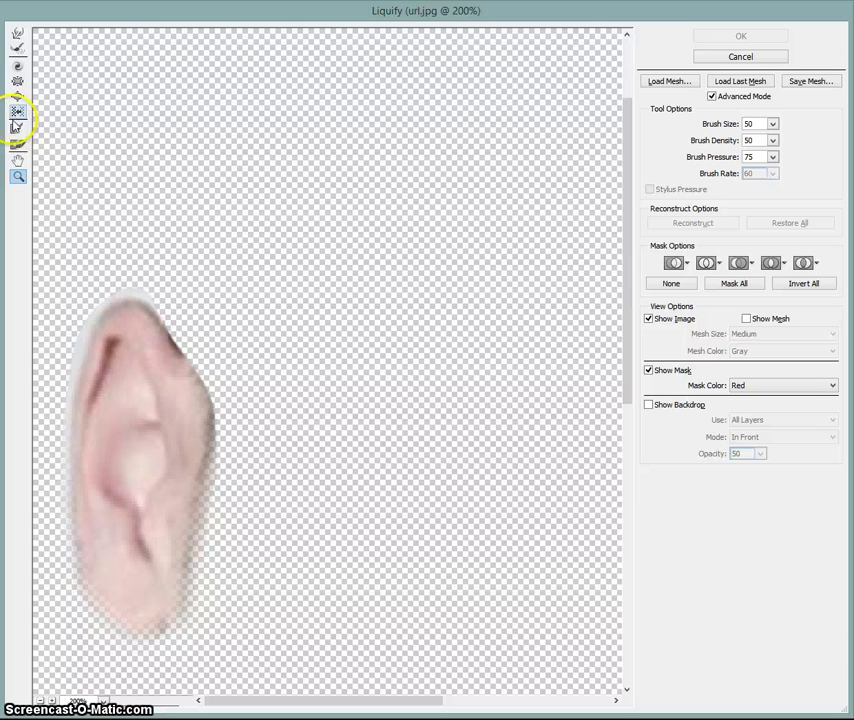
pyautogui.click(17, 129)
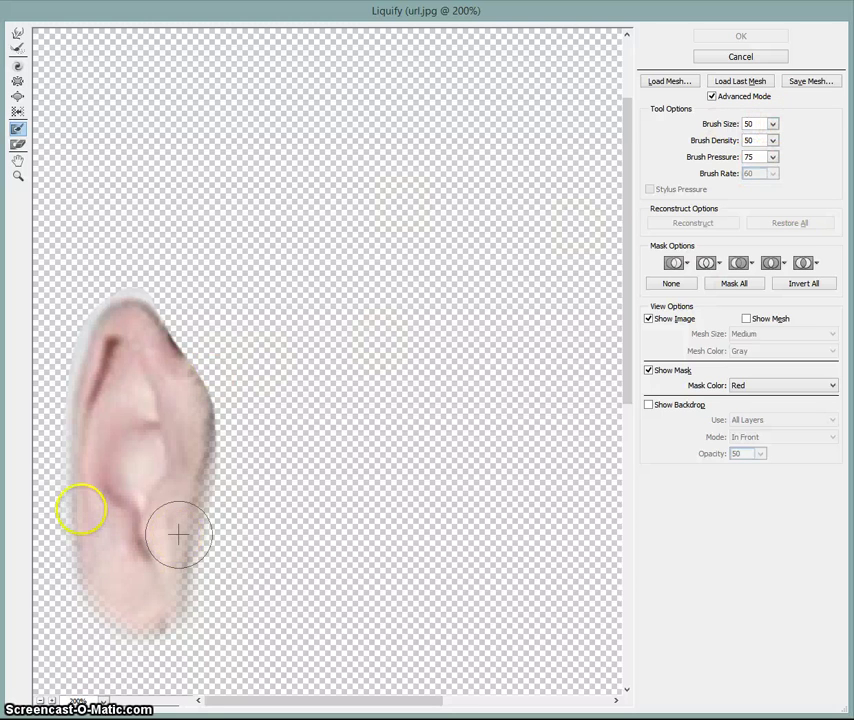
pyautogui.moveTo(58, 481)
pyautogui.mouseDown()
pyautogui.moveTo(130, 495)
pyautogui.moveTo(218, 490)
pyautogui.moveTo(143, 516)
pyautogui.moveTo(62, 516)
pyautogui.moveTo(110, 538)
pyautogui.moveTo(191, 537)
pyautogui.moveTo(201, 545)
pyautogui.moveTo(87, 565)
pyautogui.moveTo(76, 589)
pyautogui.moveTo(119, 624)
pyautogui.moveTo(185, 619)
pyautogui.moveTo(201, 581)
pyautogui.moveTo(145, 594)
pyautogui.moveTo(96, 587)
pyautogui.moveTo(68, 454)
pyautogui.moveTo(66, 471)
pyautogui.moveTo(73, 448)
pyautogui.moveTo(62, 456)
pyautogui.moveTo(239, 460)
pyautogui.moveTo(243, 425)
pyautogui.moveTo(145, 452)
pyautogui.moveTo(50, 453)
pyautogui.moveTo(48, 423)
pyautogui.moveTo(72, 445)
pyautogui.moveTo(151, 457)
pyautogui.moveTo(233, 453)
pyautogui.mouseUp()
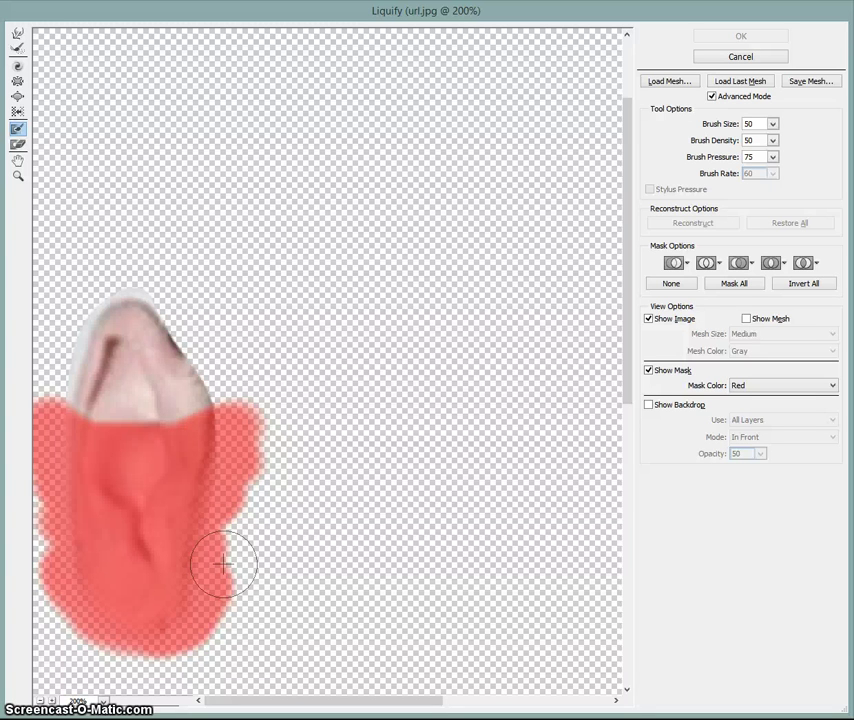
pyautogui.moveTo(222, 563); pyautogui.dragTo(183, 520)
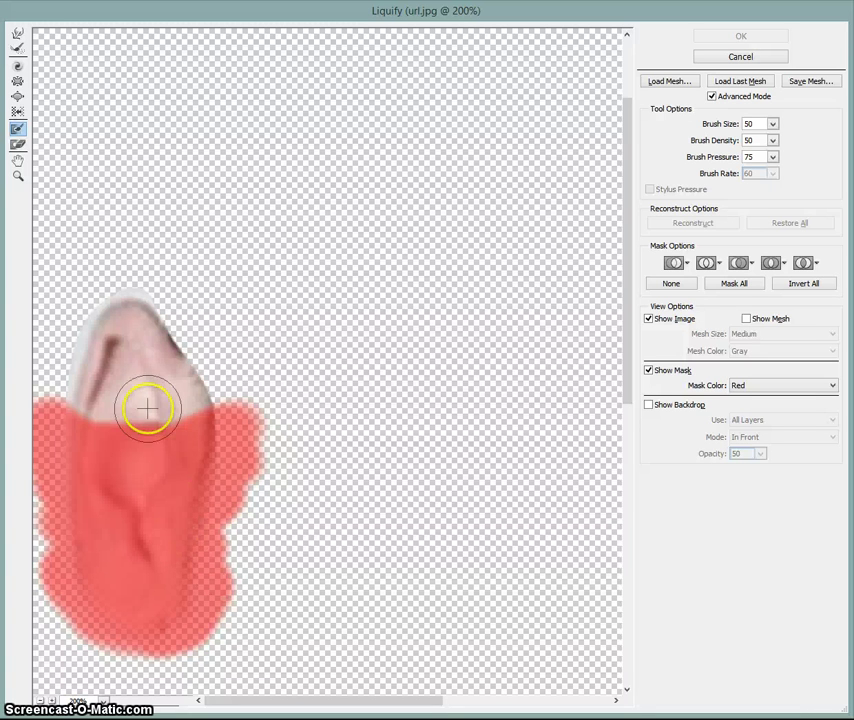
# Pull the top of the ear up into a point using the Forward Warp tool at brush size 30
pyautogui.click(17, 176)
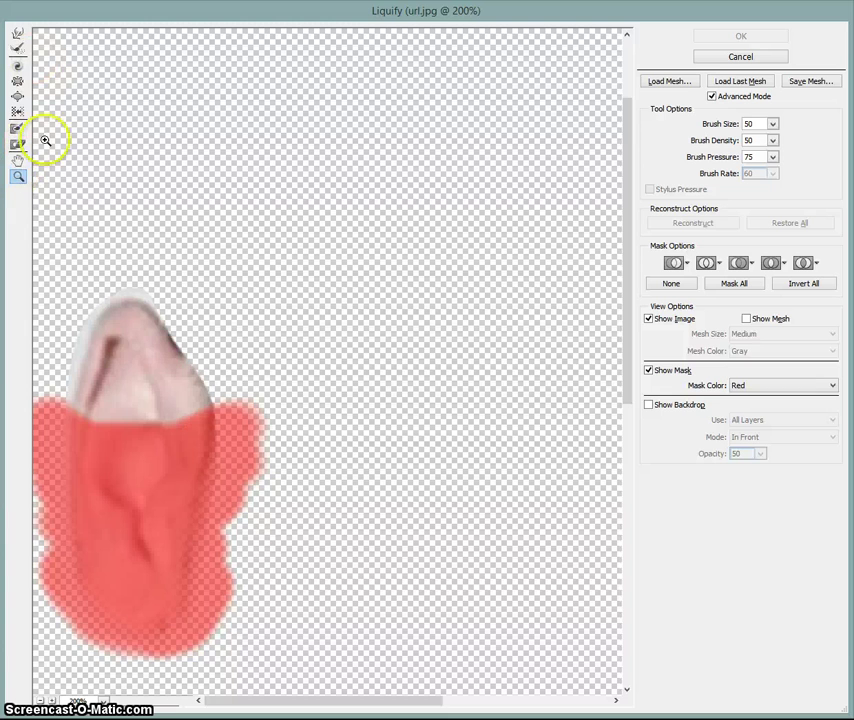
pyautogui.click(114, 457)
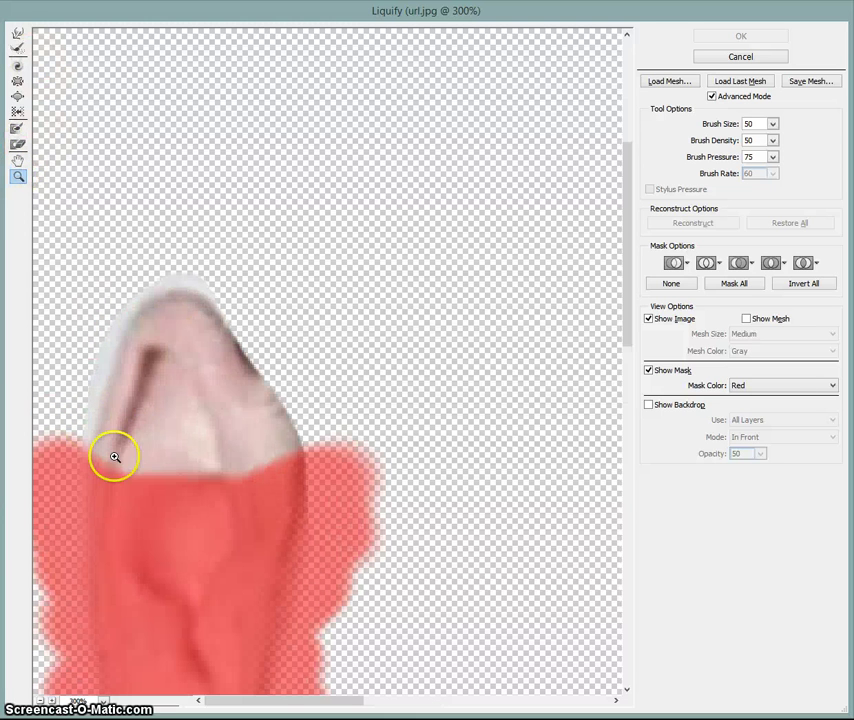
pyautogui.click(17, 36)
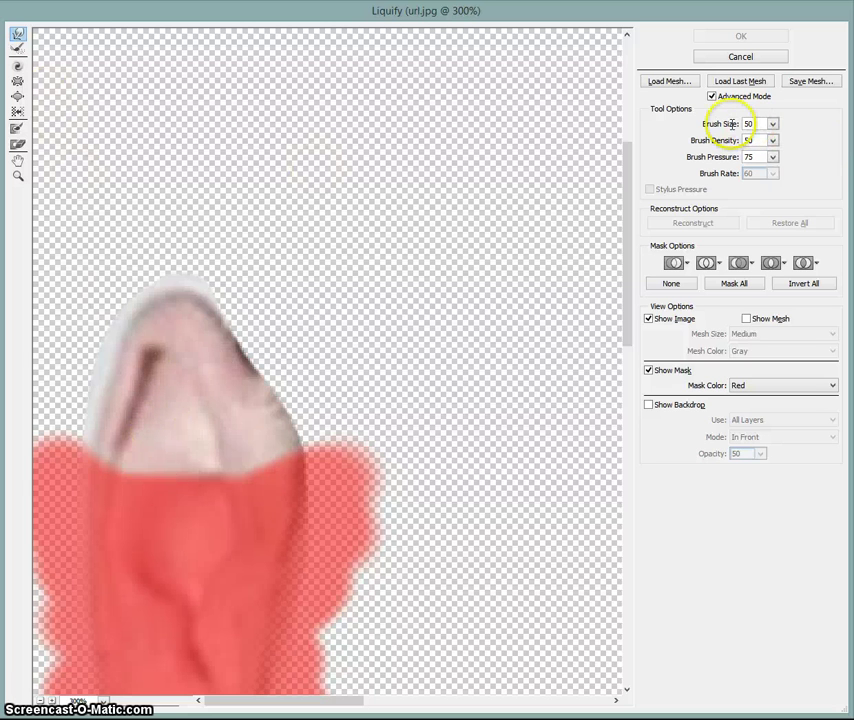
pyautogui.write('3')
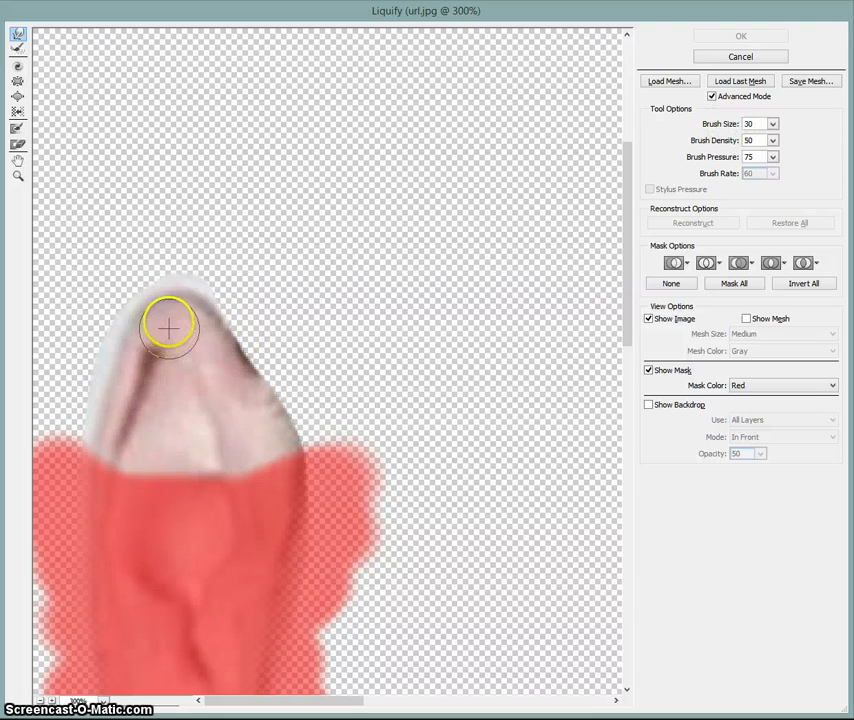
pyautogui.moveTo(168, 328)
pyautogui.mouseDown()
pyautogui.moveTo(165, 271)
pyautogui.moveTo(213, 362)
pyautogui.moveTo(169, 253)
pyautogui.moveTo(157, 276)
pyautogui.moveTo(165, 388)
pyautogui.moveTo(156, 404)
pyautogui.moveTo(164, 304)
pyautogui.moveTo(136, 500)
pyautogui.moveTo(139, 405)
pyautogui.moveTo(135, 416)
pyautogui.moveTo(135, 426)
pyautogui.moveTo(161, 321)
pyautogui.moveTo(165, 388)
pyautogui.moveTo(179, 348)
pyautogui.moveTo(178, 414)
pyautogui.moveTo(193, 393)
pyautogui.moveTo(175, 386)
pyautogui.moveTo(184, 379)
pyautogui.moveTo(184, 449)
pyautogui.moveTo(187, 457)
pyautogui.moveTo(202, 454)
pyautogui.moveTo(183, 430)
pyautogui.moveTo(196, 320)
pyautogui.mouseUp()
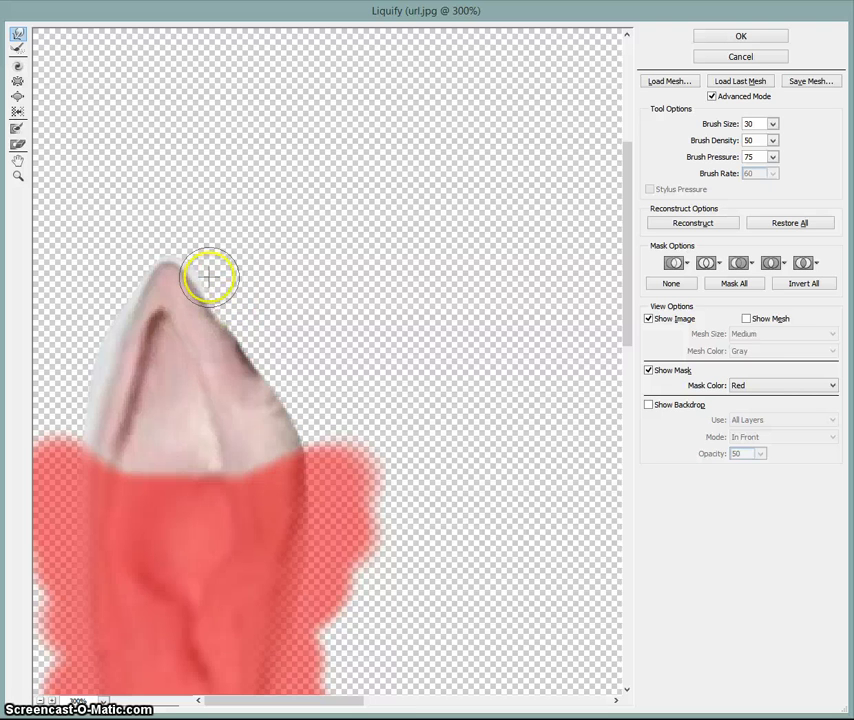
pyautogui.moveTo(161, 295)
pyautogui.mouseDown()
pyautogui.moveTo(184, 383)
pyautogui.moveTo(170, 412)
pyautogui.mouseUp()
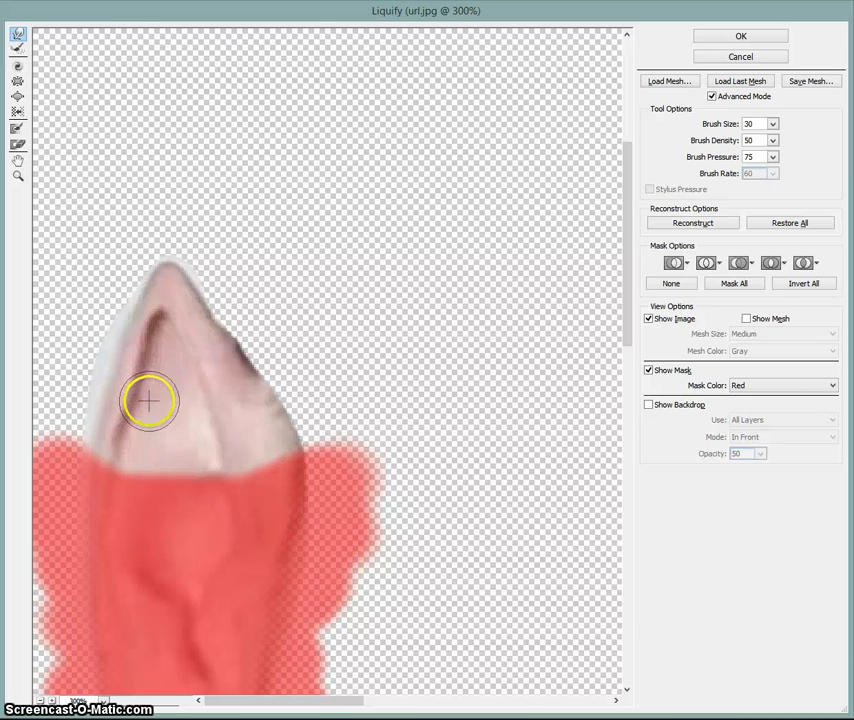
# Warp the ear tip slightly higher and stretch the dark inner fold up toward the point
pyautogui.moveTo(150, 368)
pyautogui.mouseDown()
pyautogui.moveTo(168, 362)
pyautogui.moveTo(156, 318)
pyautogui.moveTo(168, 309)
pyautogui.moveTo(168, 289)
pyautogui.moveTo(152, 261)
pyautogui.moveTo(156, 248)
pyautogui.mouseUp()
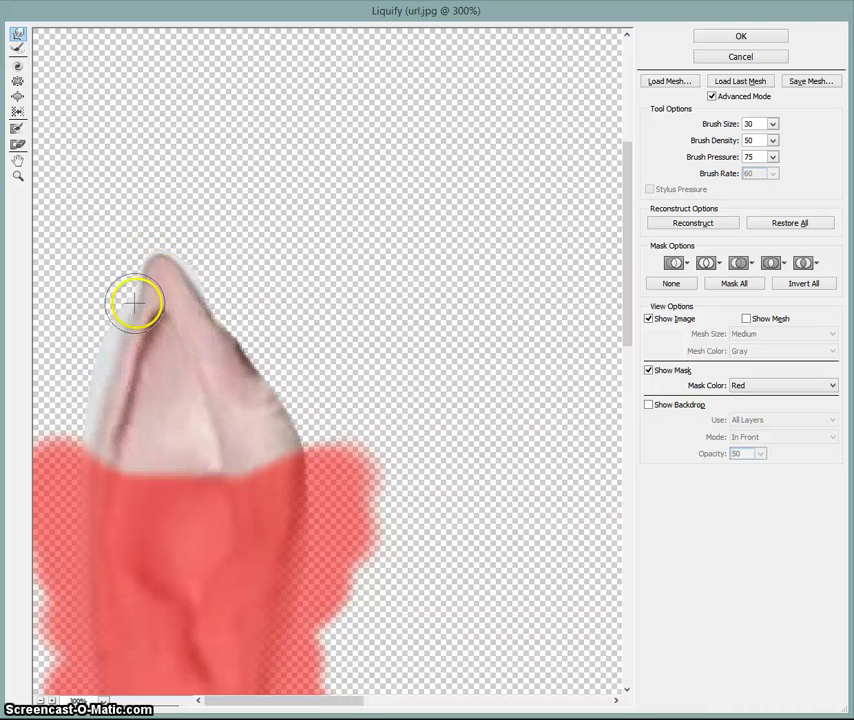
pyautogui.moveTo(143, 297)
pyautogui.mouseDown()
pyautogui.moveTo(145, 333)
pyautogui.moveTo(150, 259)
pyautogui.mouseUp()
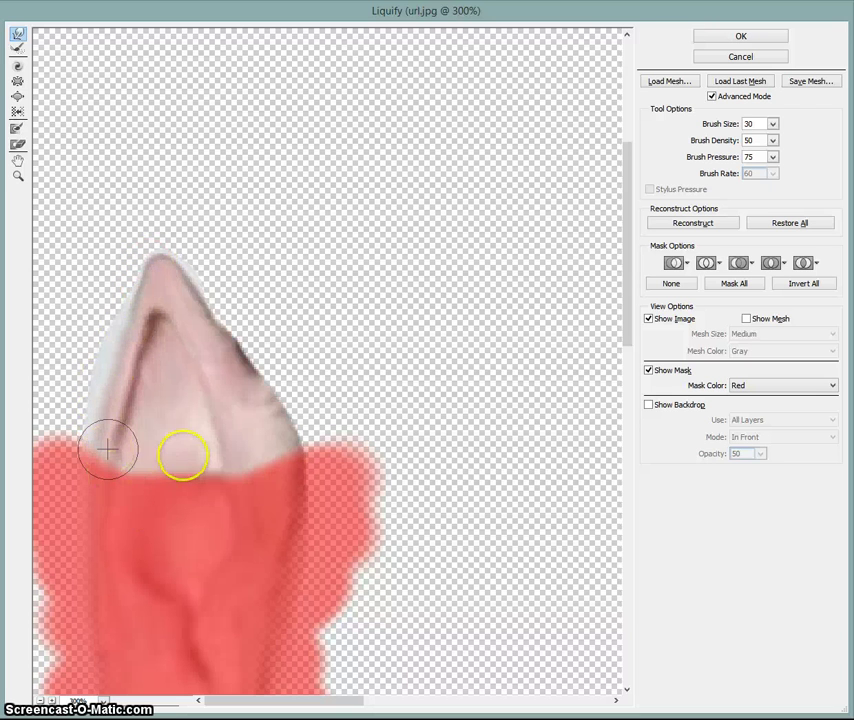
pyautogui.moveTo(198, 337)
pyautogui.mouseDown()
pyautogui.moveTo(180, 356)
pyautogui.moveTo(167, 346)
pyautogui.moveTo(166, 287)
pyautogui.mouseUp()
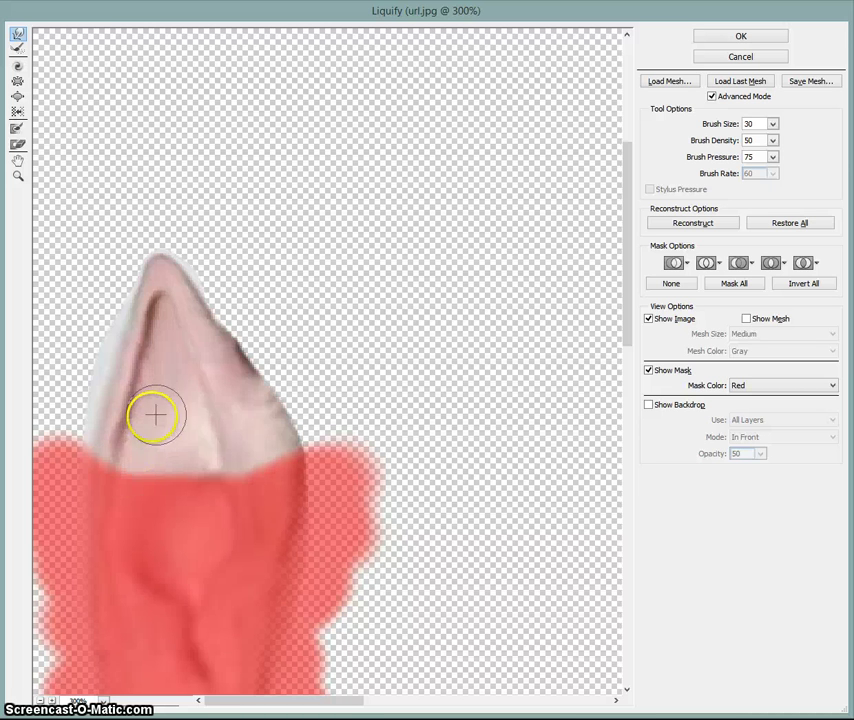
pyautogui.moveTo(151, 416)
pyautogui.mouseDown()
pyautogui.moveTo(145, 355)
pyautogui.moveTo(170, 291)
pyautogui.mouseUp()
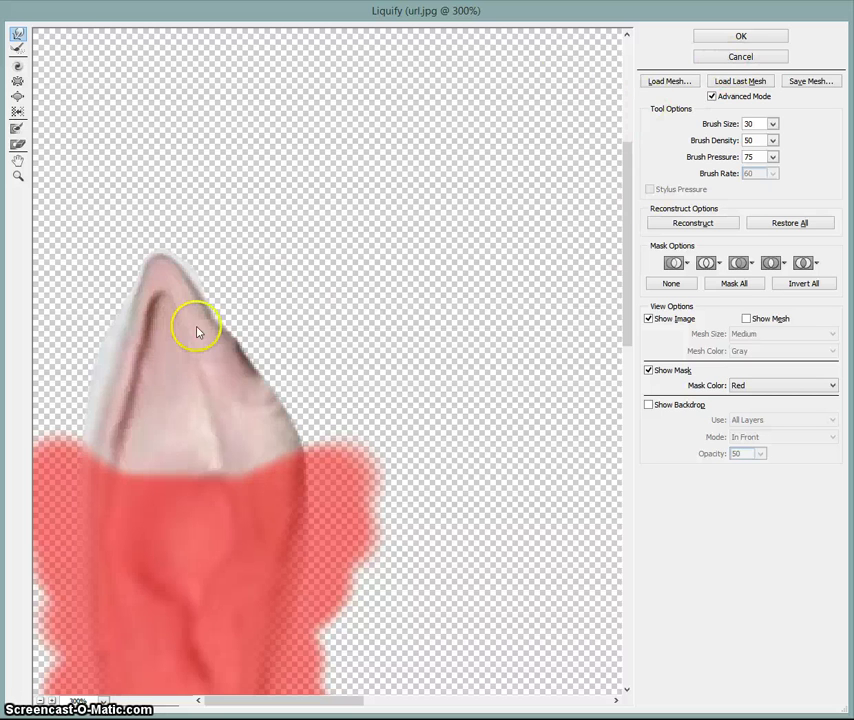
# Push in the bulge on the hair-side edge below the ear tip and apply the Liquify changes
pyautogui.moveTo(208, 320)
pyautogui.mouseDown()
pyautogui.moveTo(225, 301)
pyautogui.moveTo(213, 305)
pyautogui.moveTo(213, 280)
pyautogui.moveTo(200, 279)
pyautogui.mouseUp()
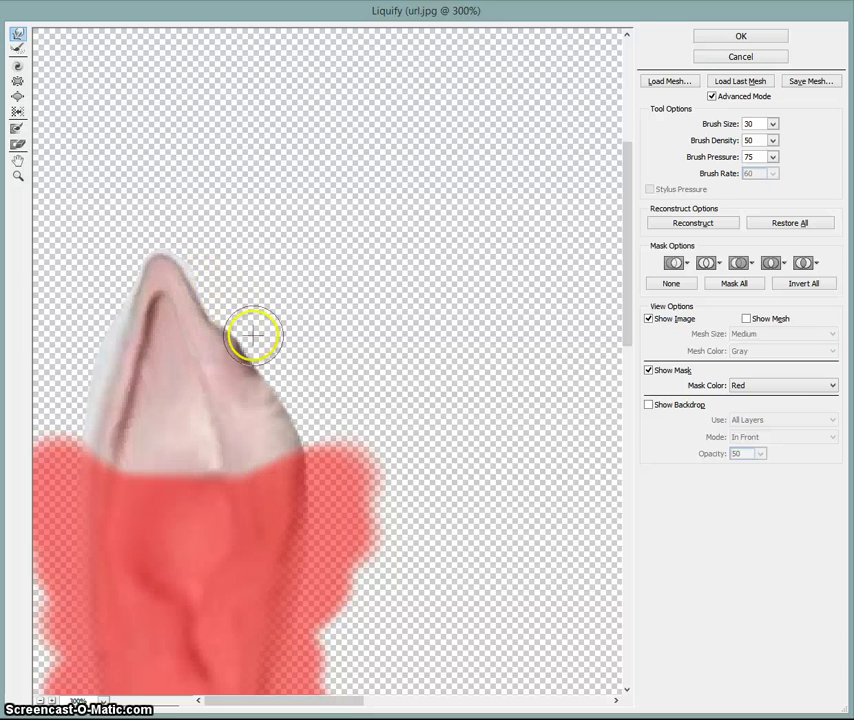
pyautogui.moveTo(246, 318)
pyautogui.mouseDown()
pyautogui.moveTo(236, 324)
pyautogui.moveTo(250, 335)
pyautogui.moveTo(236, 340)
pyautogui.mouseUp()
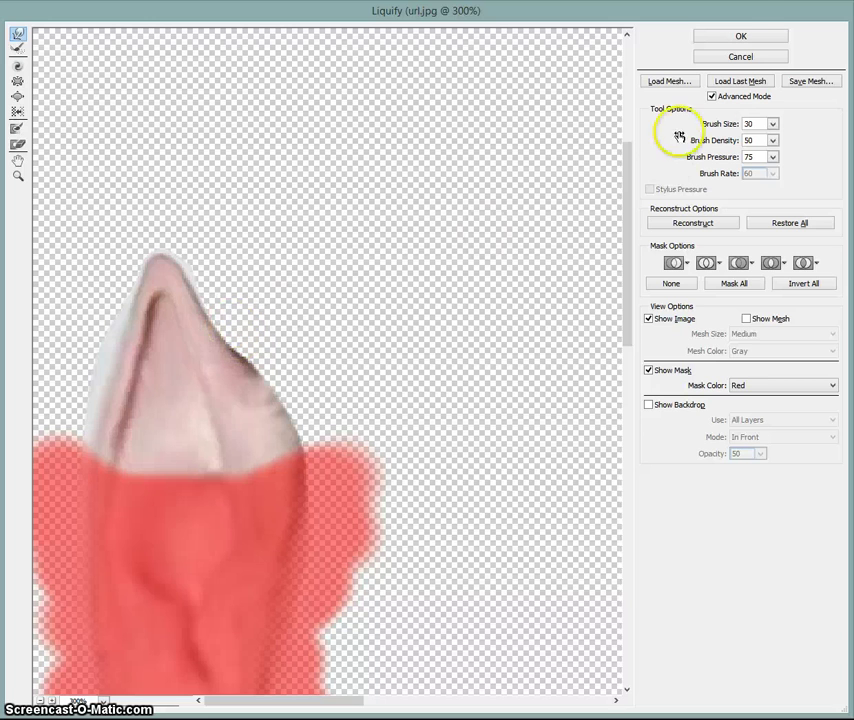
pyautogui.click(752, 42)
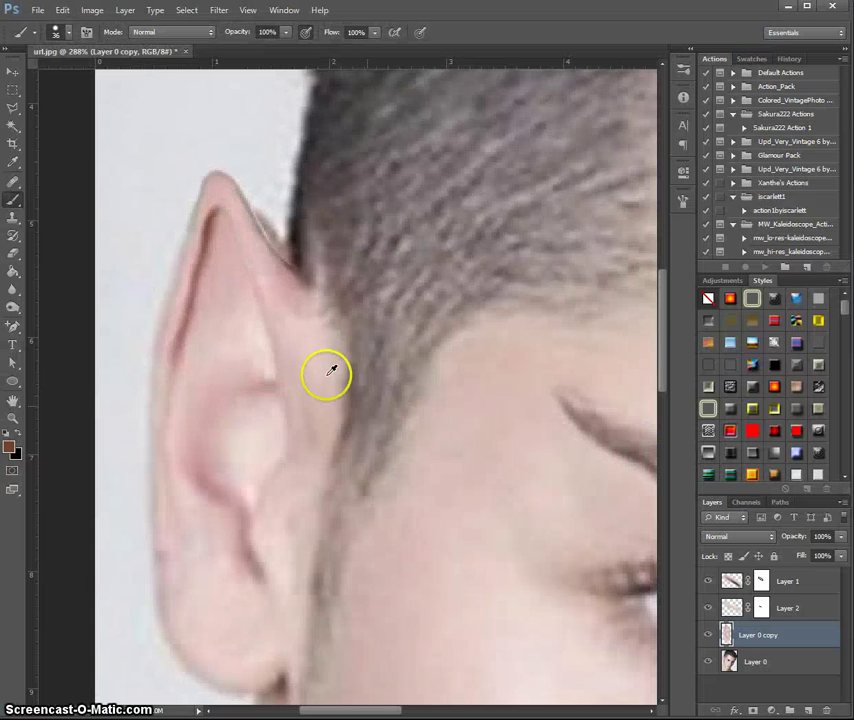
# Reopen the ear layer in Liquify, extend the ear tip higher using Forward Warp at brush size 50, and apply the changes
pyautogui.scroll(-4, 247, 445)
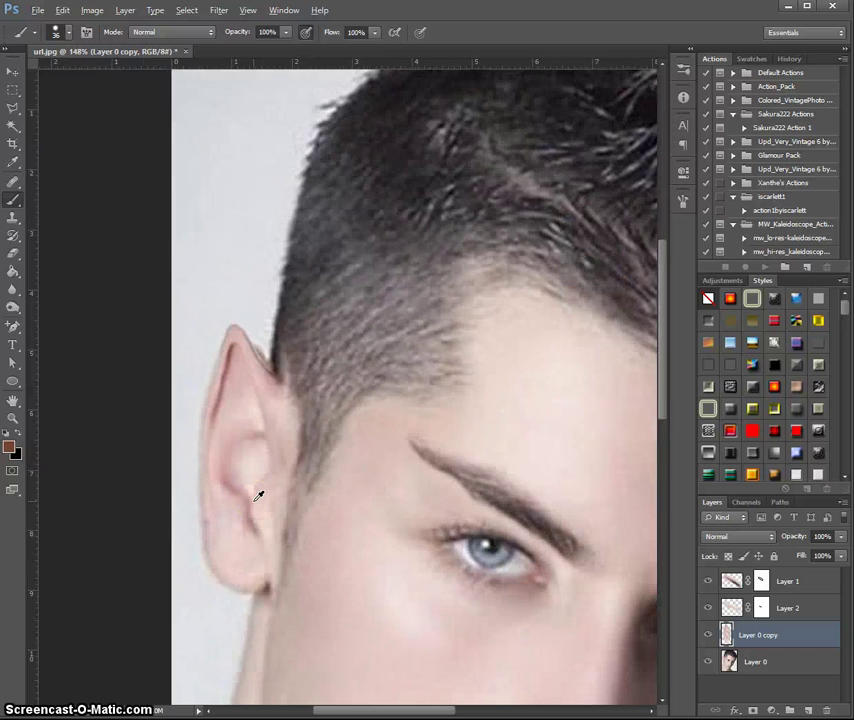
pyautogui.scroll(4, 258, 496)
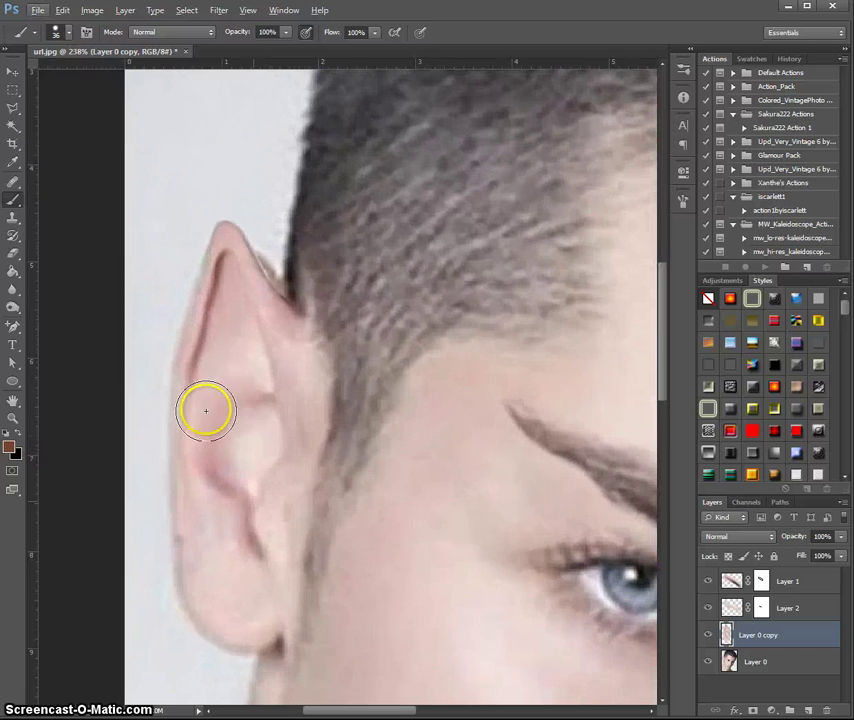
pyautogui.click(192, 14)
pyautogui.moveTo(214, 12)
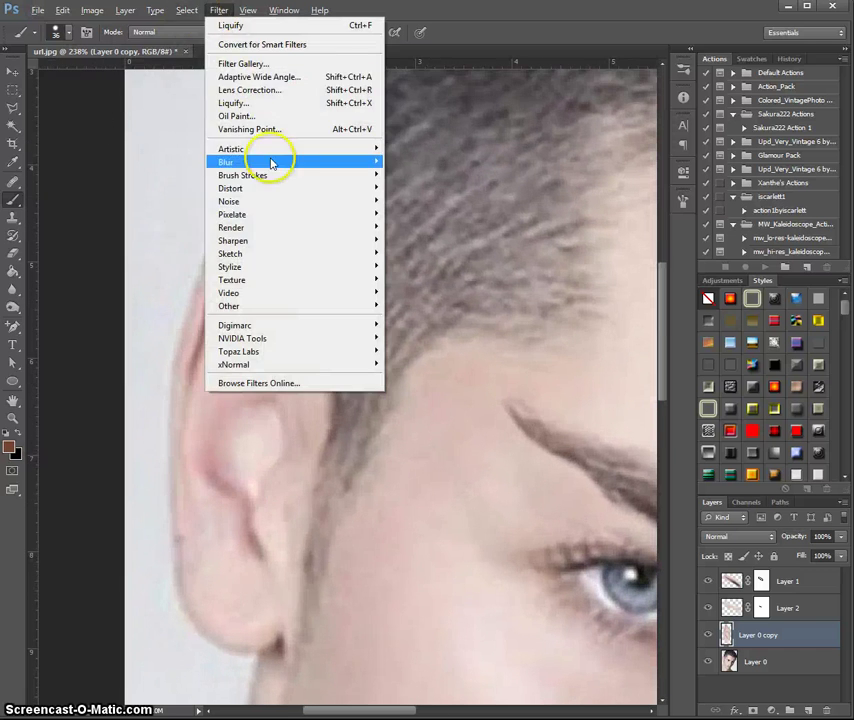
pyautogui.click(265, 106)
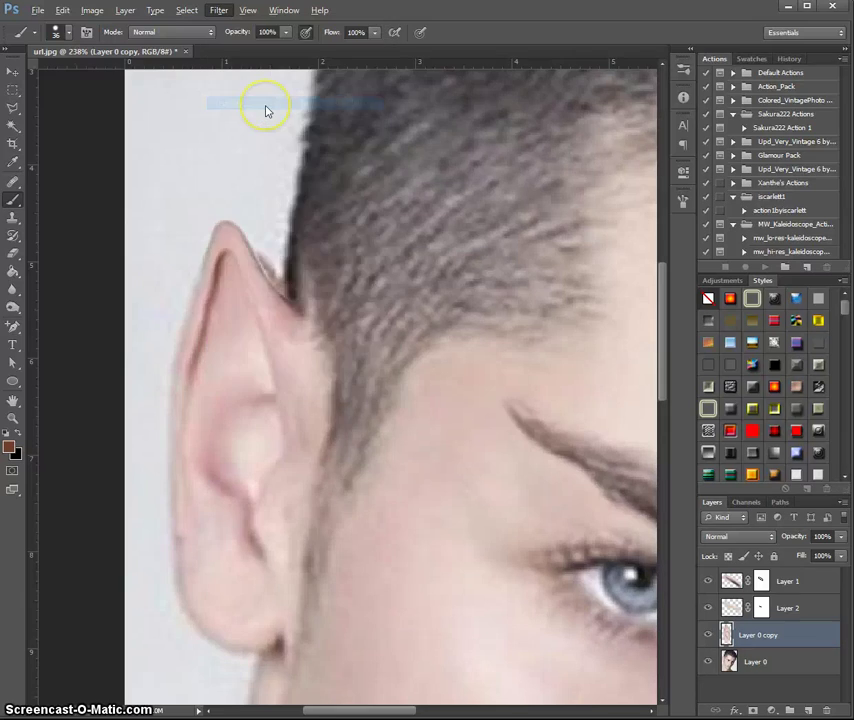
pyautogui.click(18, 176)
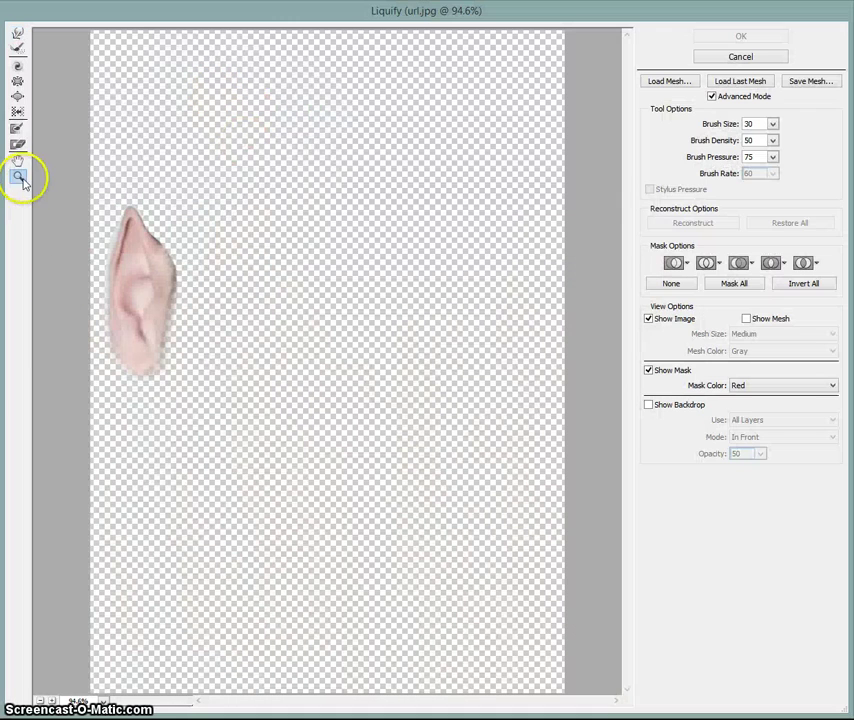
pyautogui.click(125, 214)
pyautogui.click(95, 238)
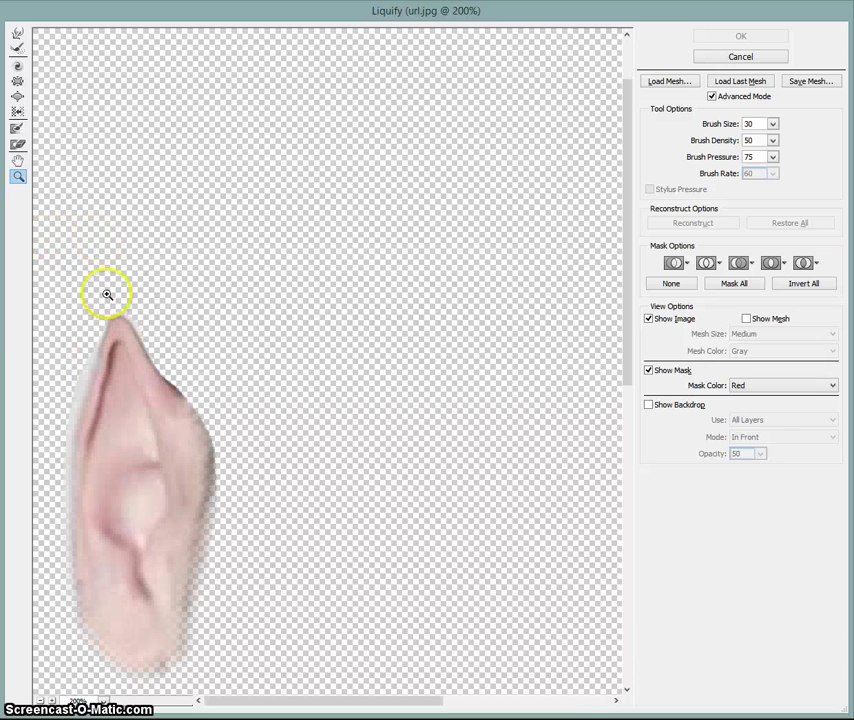
pyautogui.click(17, 33)
pyautogui.click(748, 123)
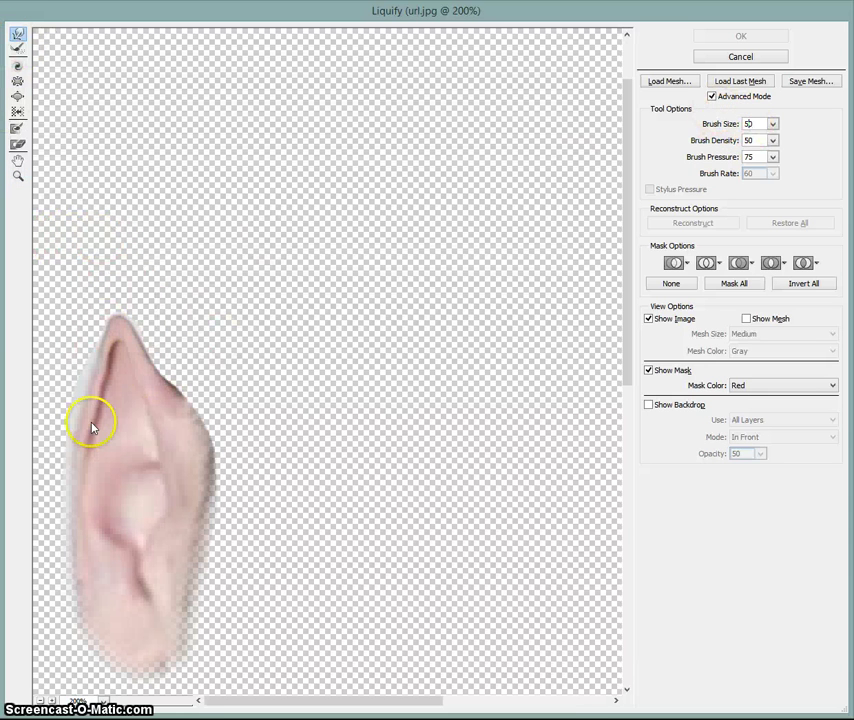
pyautogui.moveTo(95, 433)
pyautogui.mouseDown()
pyautogui.moveTo(110, 284)
pyautogui.moveTo(144, 300)
pyautogui.moveTo(142, 289)
pyautogui.moveTo(134, 298)
pyautogui.moveTo(163, 296)
pyautogui.moveTo(143, 316)
pyautogui.moveTo(92, 431)
pyautogui.moveTo(108, 390)
pyautogui.moveTo(90, 390)
pyautogui.moveTo(93, 436)
pyautogui.moveTo(78, 436)
pyautogui.moveTo(113, 403)
pyautogui.moveTo(91, 406)
pyautogui.moveTo(102, 418)
pyautogui.moveTo(94, 423)
pyautogui.moveTo(114, 363)
pyautogui.moveTo(92, 364)
pyautogui.moveTo(106, 338)
pyautogui.moveTo(97, 335)
pyautogui.moveTo(97, 503)
pyautogui.moveTo(84, 458)
pyautogui.moveTo(101, 486)
pyautogui.moveTo(83, 489)
pyautogui.moveTo(92, 518)
pyautogui.moveTo(101, 410)
pyautogui.moveTo(91, 430)
pyautogui.moveTo(124, 406)
pyautogui.mouseUp()
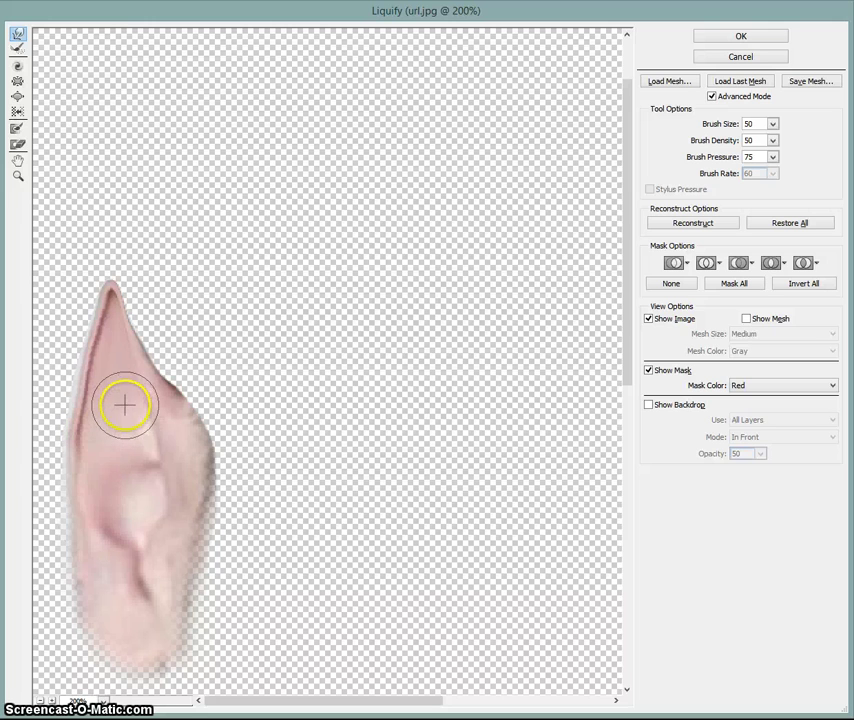
pyautogui.click(745, 38)
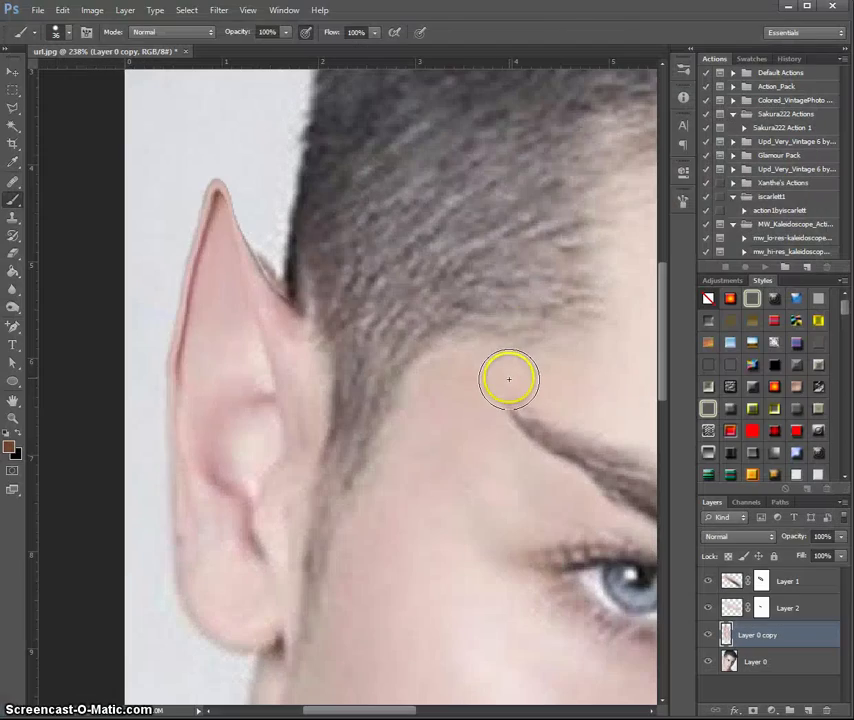
# Soften the outer rim and tip of the pointed ear using the Blur tool with a 4 px brush
pyautogui.scroll(2, 180, 298)
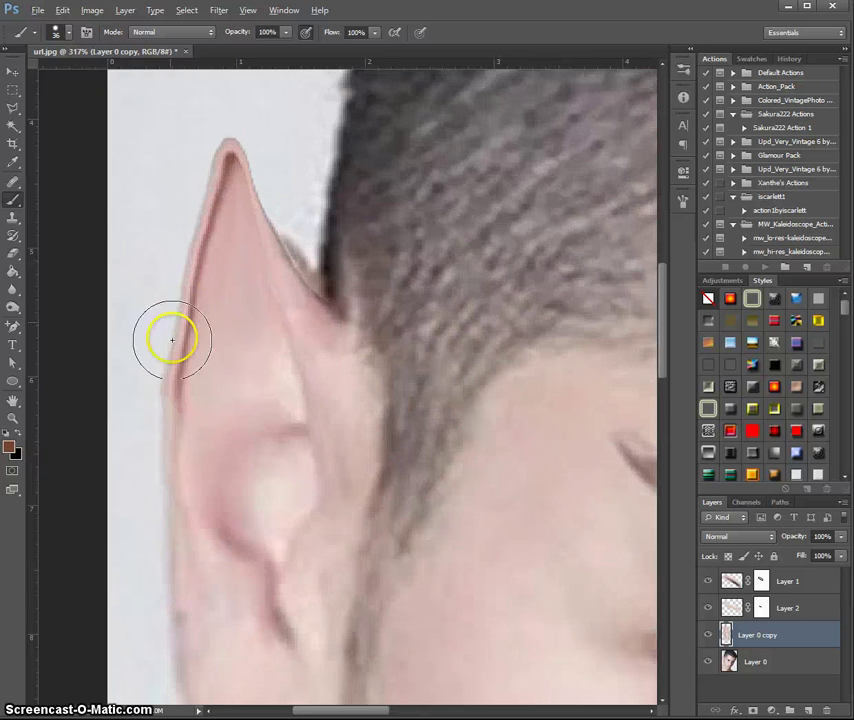
pyautogui.click(14, 289)
pyautogui.click(66, 32)
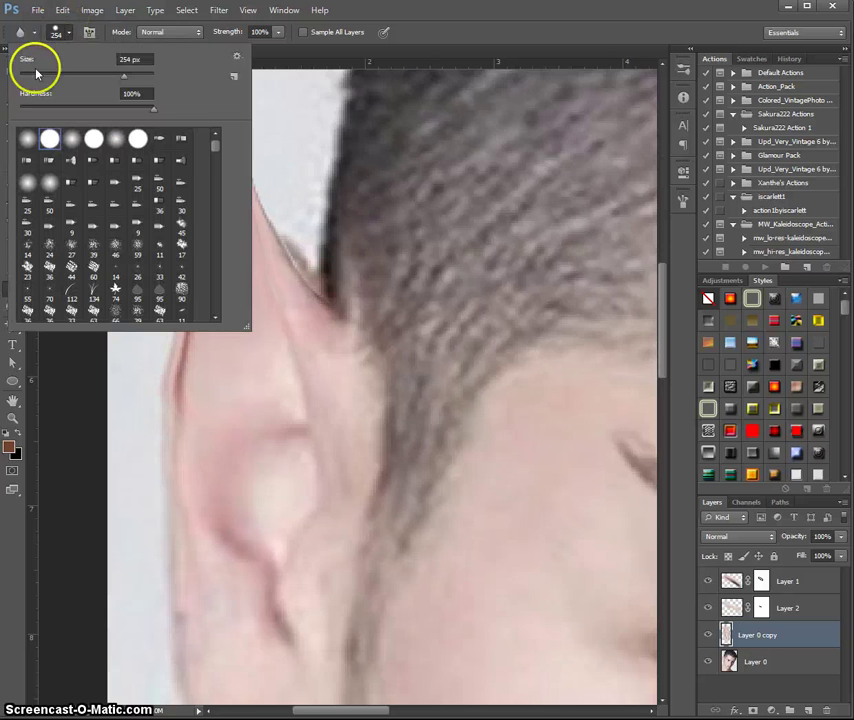
pyautogui.click(42, 405)
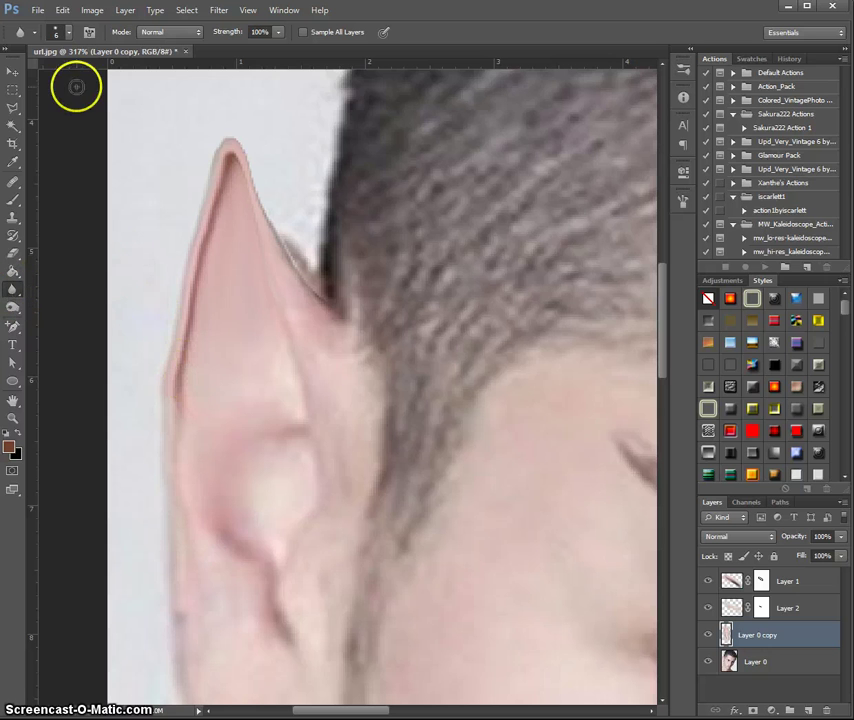
pyautogui.click(68, 32)
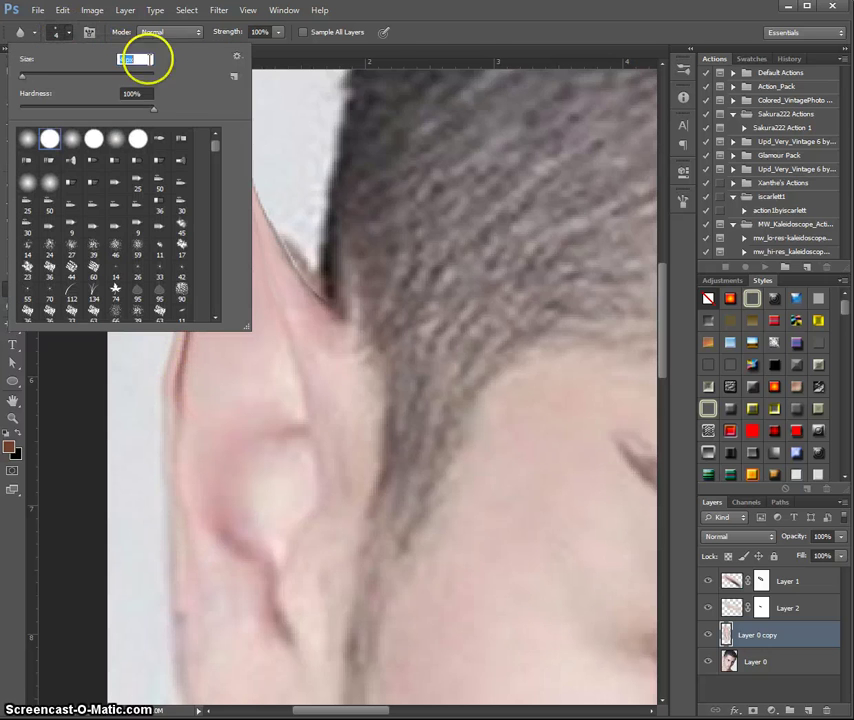
pyautogui.press('Return')
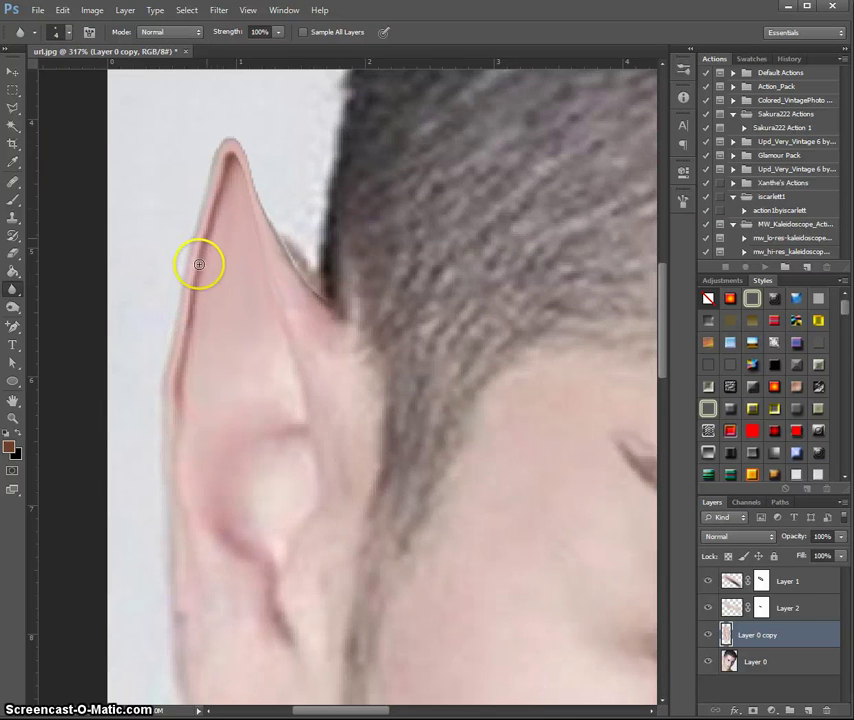
pyautogui.moveTo(199, 264)
pyautogui.mouseDown()
pyautogui.moveTo(225, 165)
pyautogui.moveTo(236, 158)
pyautogui.mouseUp()
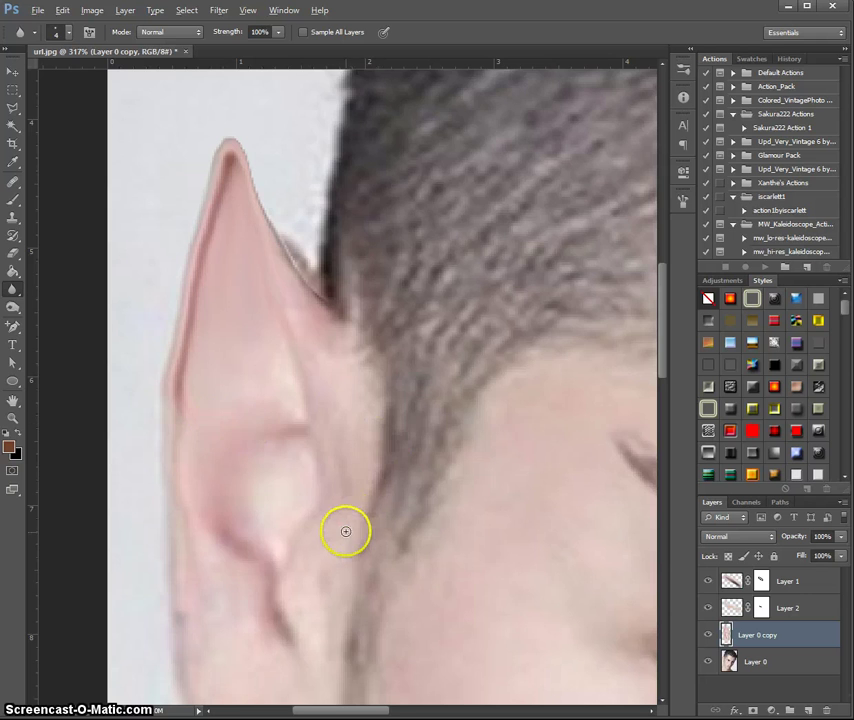
# Select Layer 0 and toggle the visibility of Layer 0 copy to compare the original ear with the reshaped one
pyautogui.scroll(-3, 345, 531)
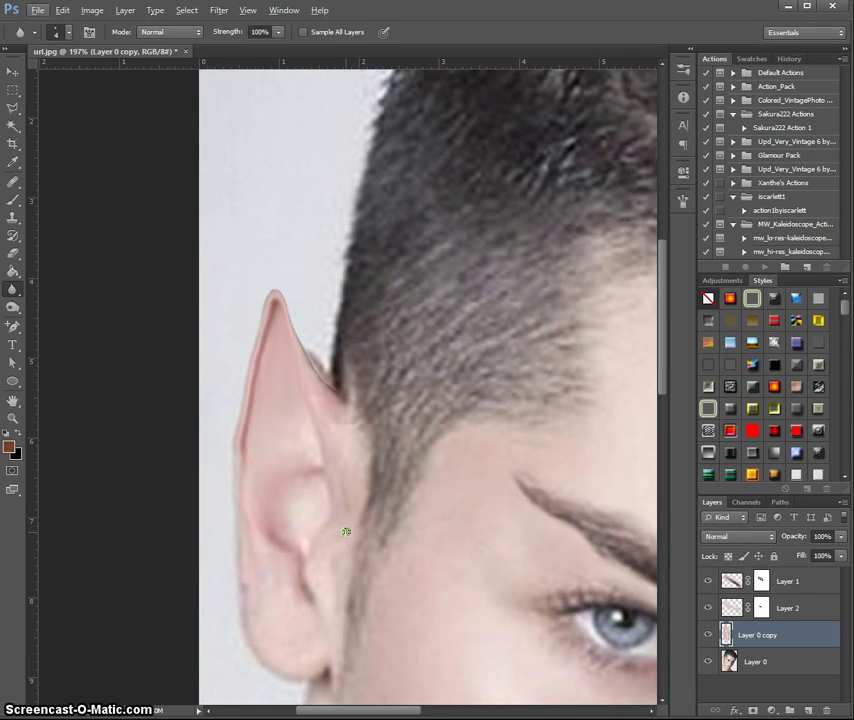
pyautogui.click(766, 664)
pyautogui.click(708, 637)
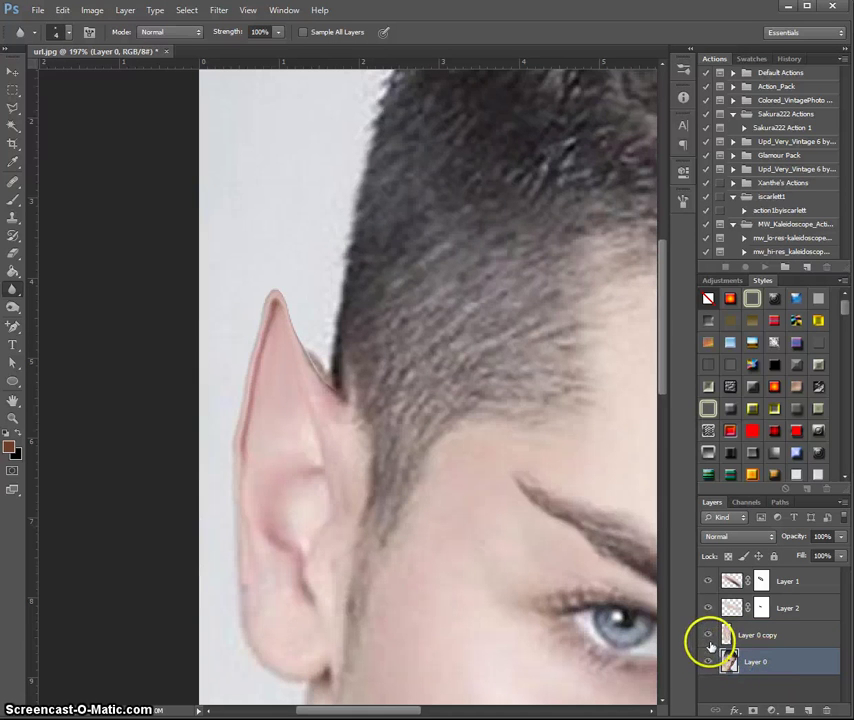
pyautogui.click(709, 637)
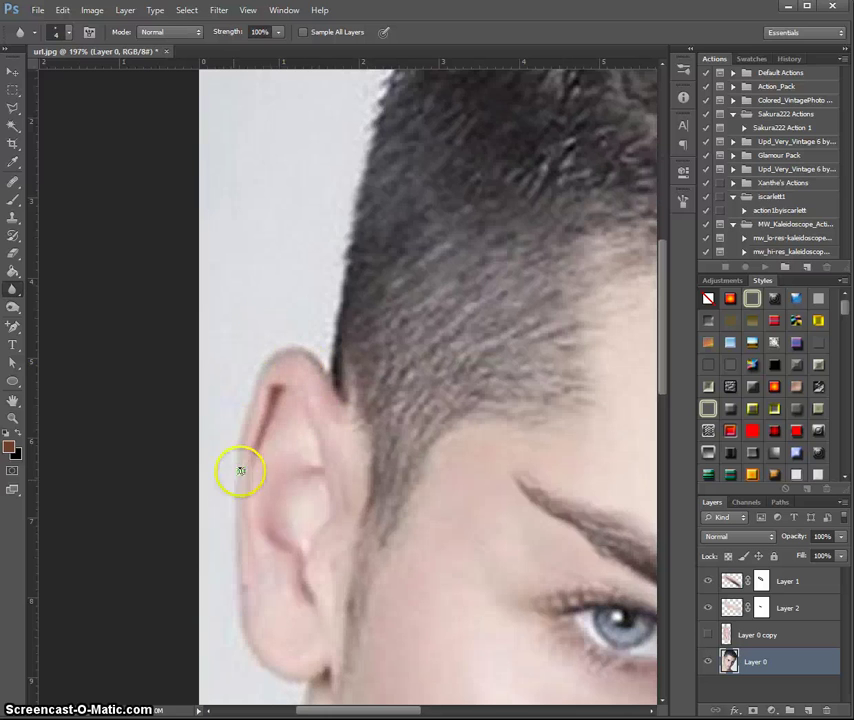
pyautogui.click(708, 635)
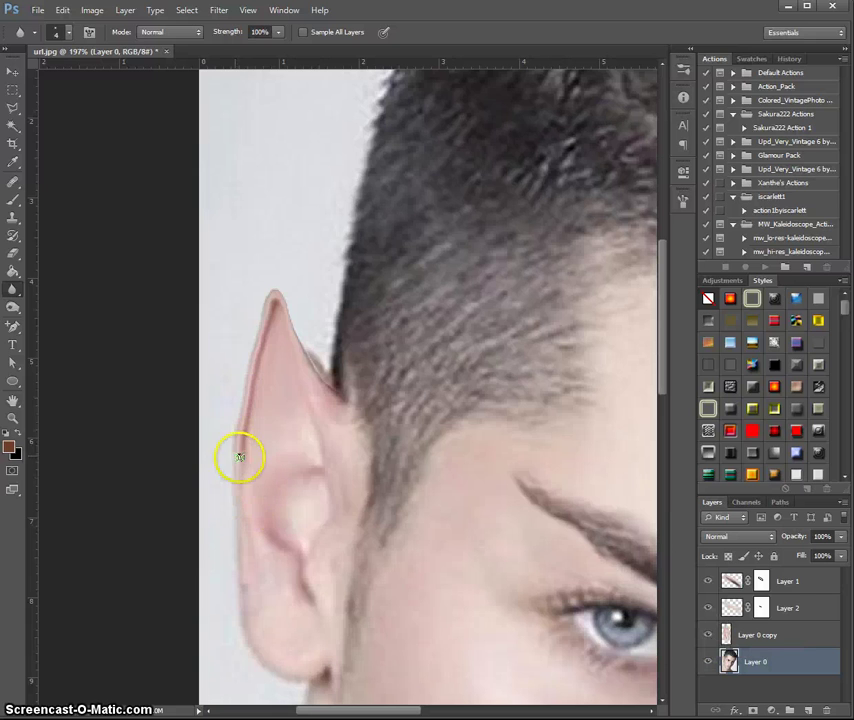
# Add a new empty layer between Layer 0 and Layer 0 copy for covering the original ear remnants
pyautogui.scroll(2, 307, 318)
pyautogui.scroll(2, 324, 406)
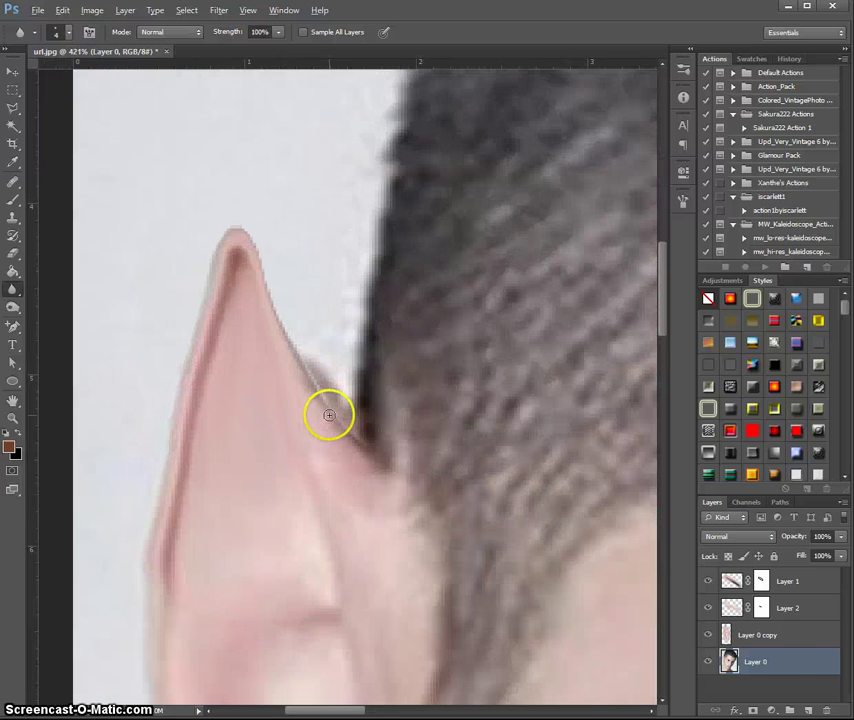
pyautogui.click(809, 711)
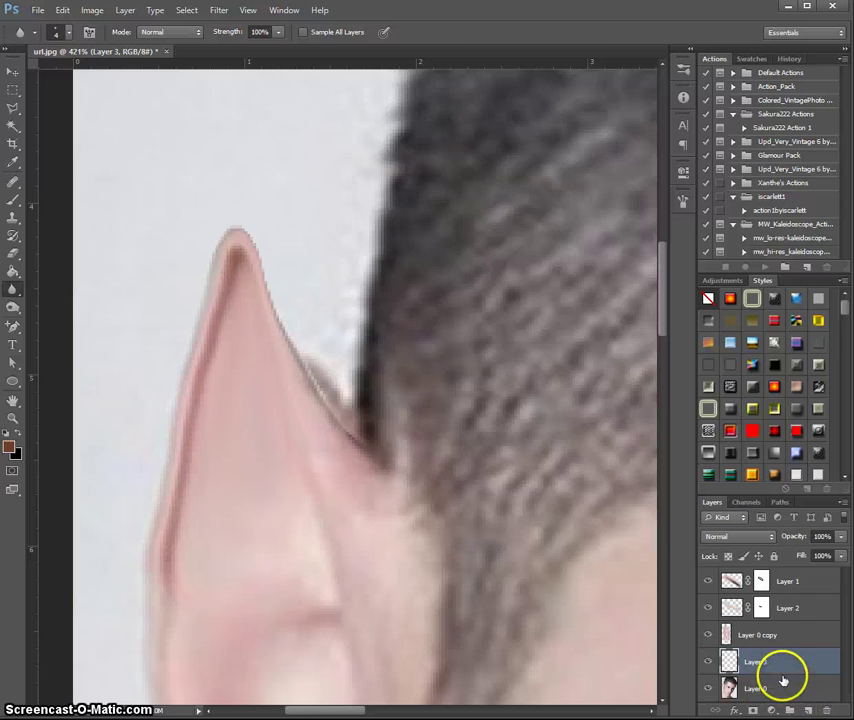
pyautogui.moveTo(781, 674); pyautogui.dragTo(732, 686)
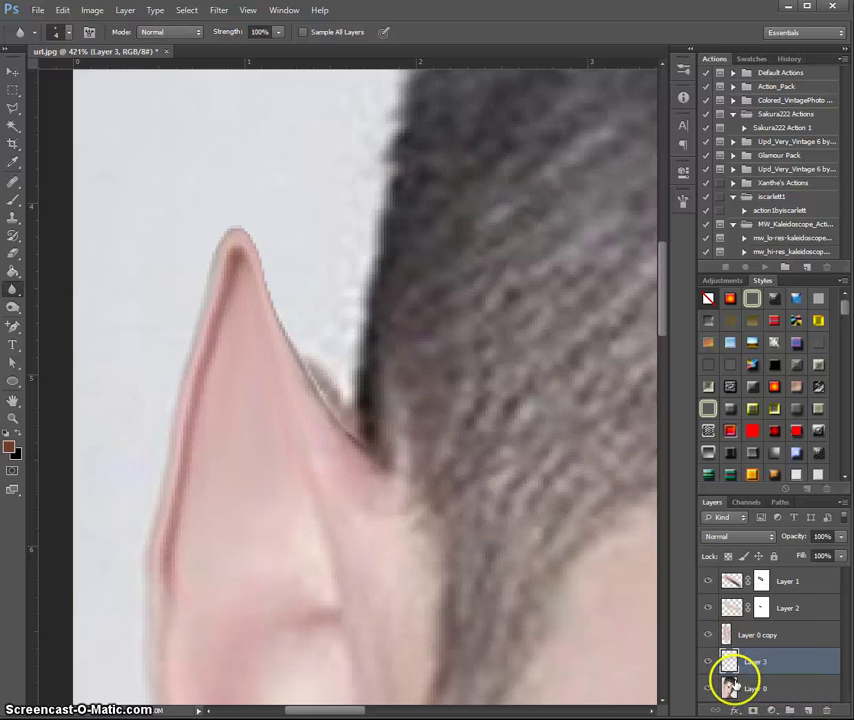
# Paint out the leftover original ear edge behind the pointed ear with a soft 12 px brush in the sampled background grey
pyautogui.click(13, 200)
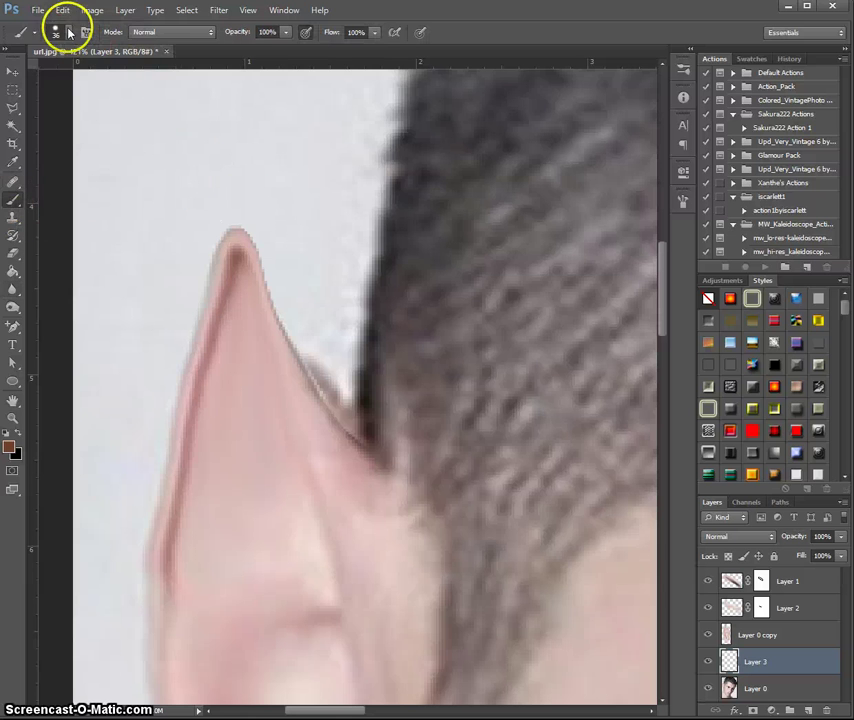
pyautogui.click(52, 31)
pyautogui.click(70, 138)
pyautogui.moveTo(33, 83); pyautogui.dragTo(30, 77)
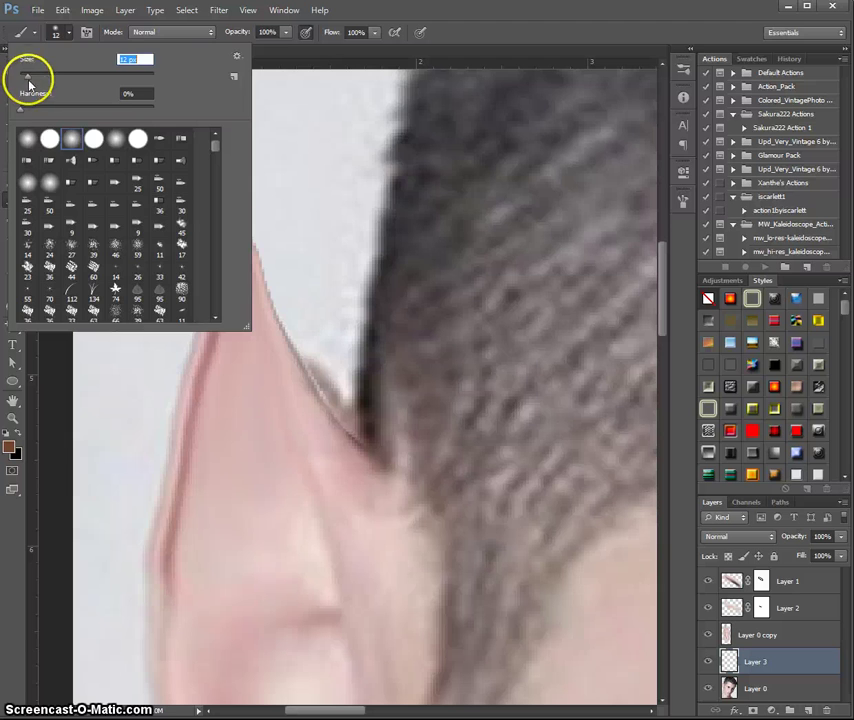
pyautogui.keyDown('alt'); pyautogui.click(318, 281); pyautogui.keyUp('alt')
pyautogui.keyDown('alt'); pyautogui.click(322, 314); pyautogui.keyUp('alt')
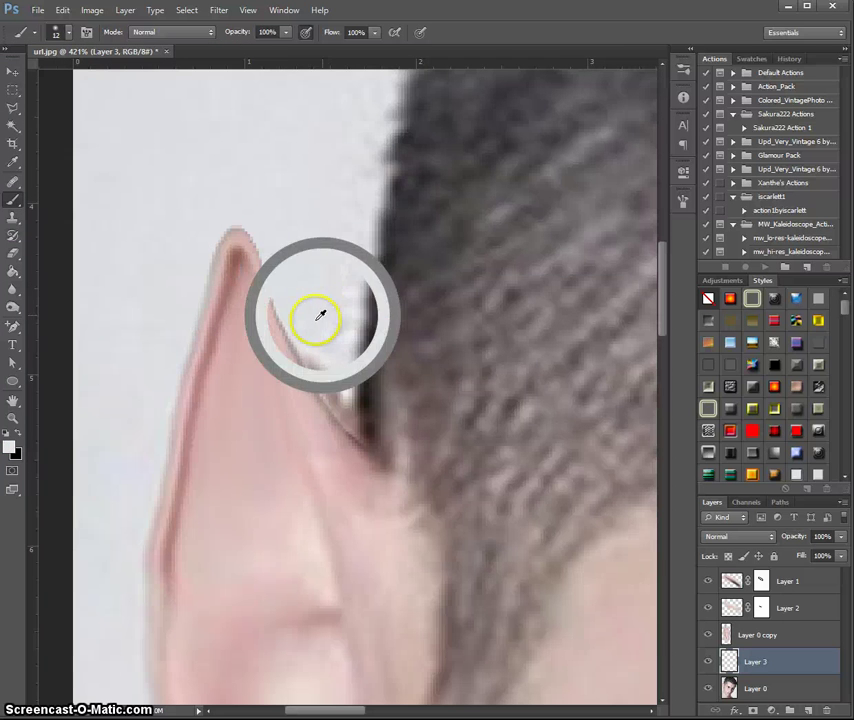
pyautogui.moveTo(308, 346)
pyautogui.mouseDown()
pyautogui.moveTo(301, 368)
pyautogui.moveTo(313, 354)
pyautogui.moveTo(319, 442)
pyautogui.moveTo(332, 456)
pyautogui.moveTo(330, 397)
pyautogui.moveTo(276, 236)
pyautogui.moveTo(242, 211)
pyautogui.moveTo(221, 215)
pyautogui.mouseUp()
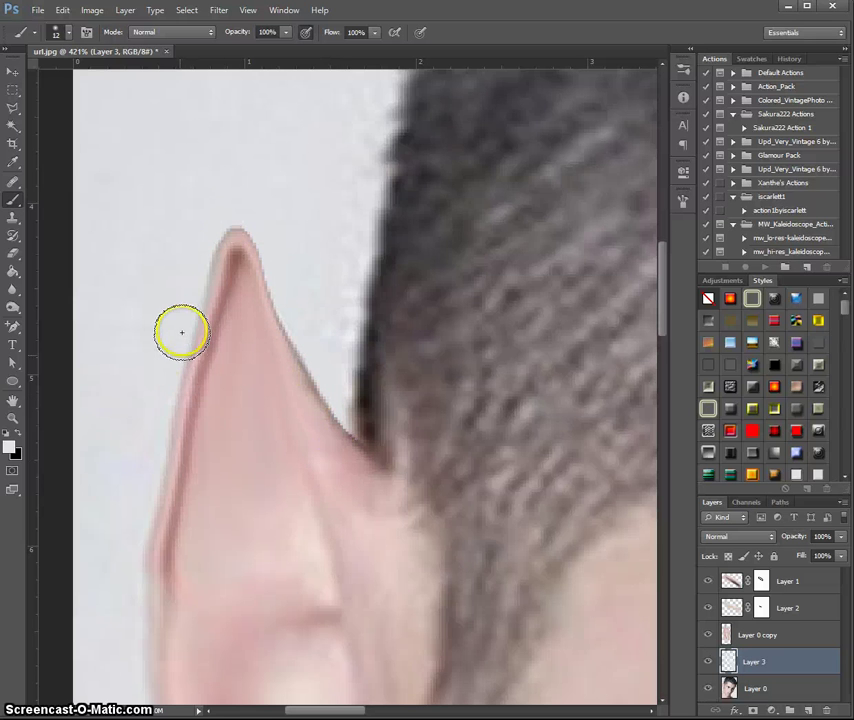
# Apply a Gaussian Blur with a radius under 1 pixel to Layer 0 copy to soften the reshaped ear
pyautogui.keyDown('alt'); pyautogui.scroll(-6, 242, 486); pyautogui.keyUp('alt')
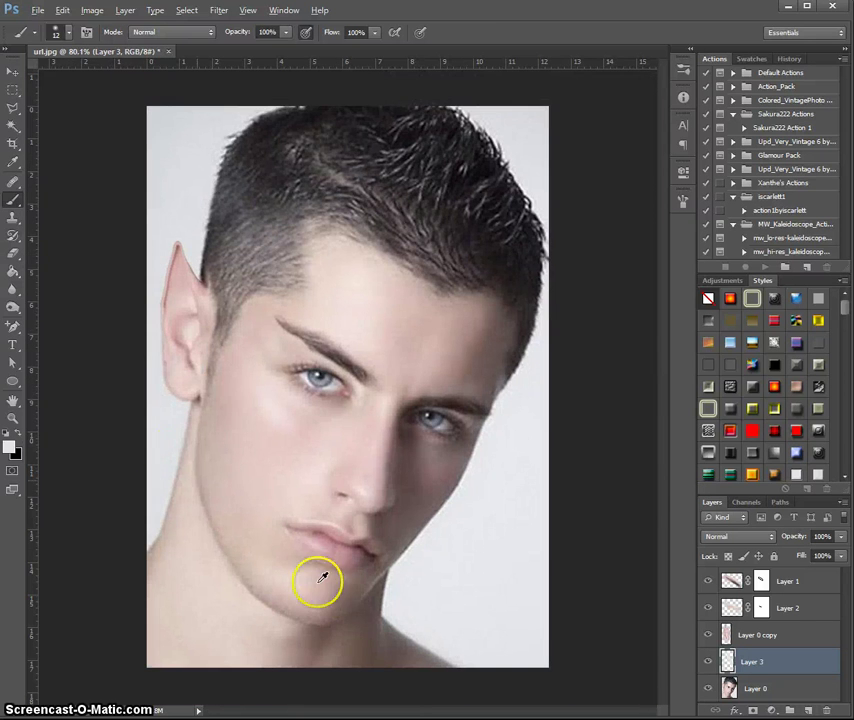
pyautogui.keyDown('alt'); pyautogui.scroll(3, 112, 274); pyautogui.keyUp('alt')
pyautogui.keyDown('alt'); pyautogui.scroll(2, 116, 290); pyautogui.keyUp('alt')
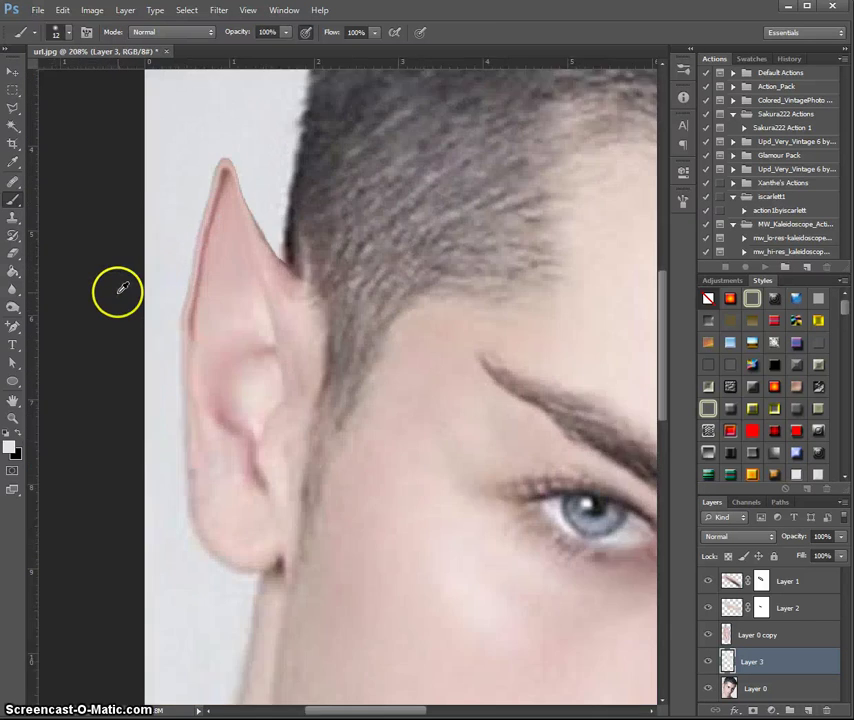
pyautogui.keyDown('alt'); pyautogui.scroll(1, 121, 289); pyautogui.keyUp('alt')
pyautogui.click(745, 635)
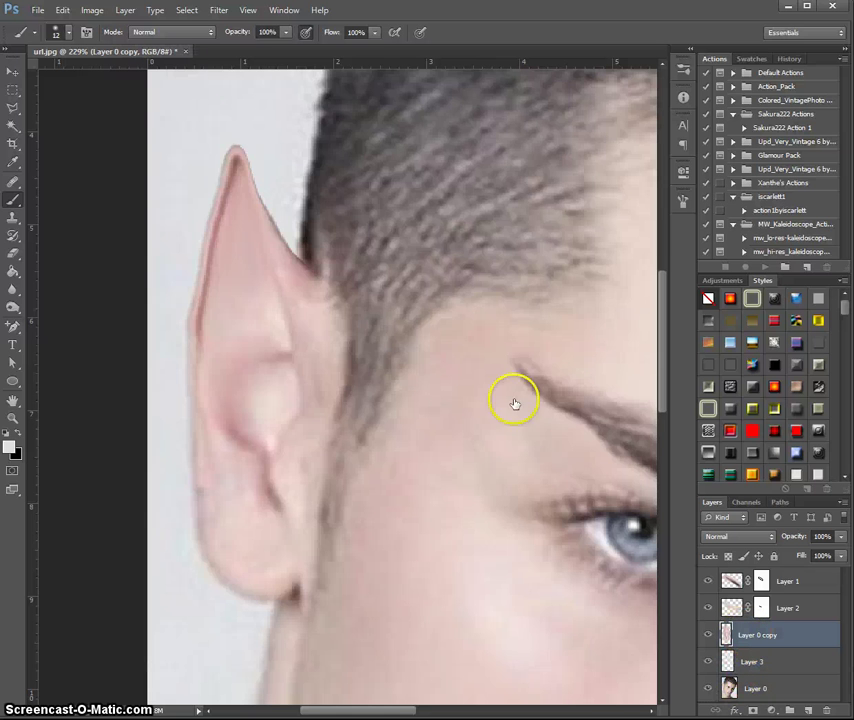
pyautogui.click(218, 10)
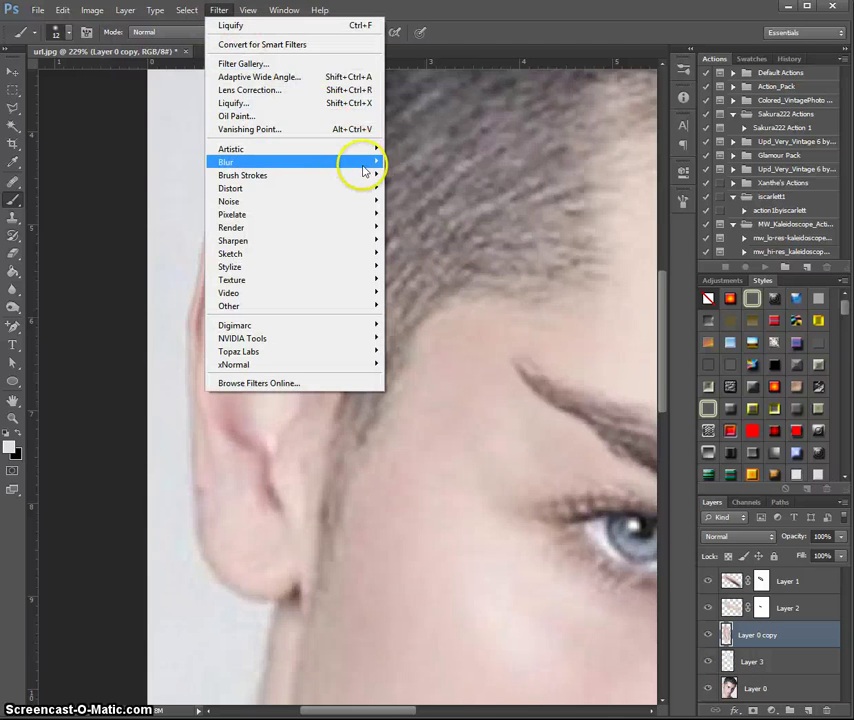
pyautogui.moveTo(364, 165)
pyautogui.click(435, 260)
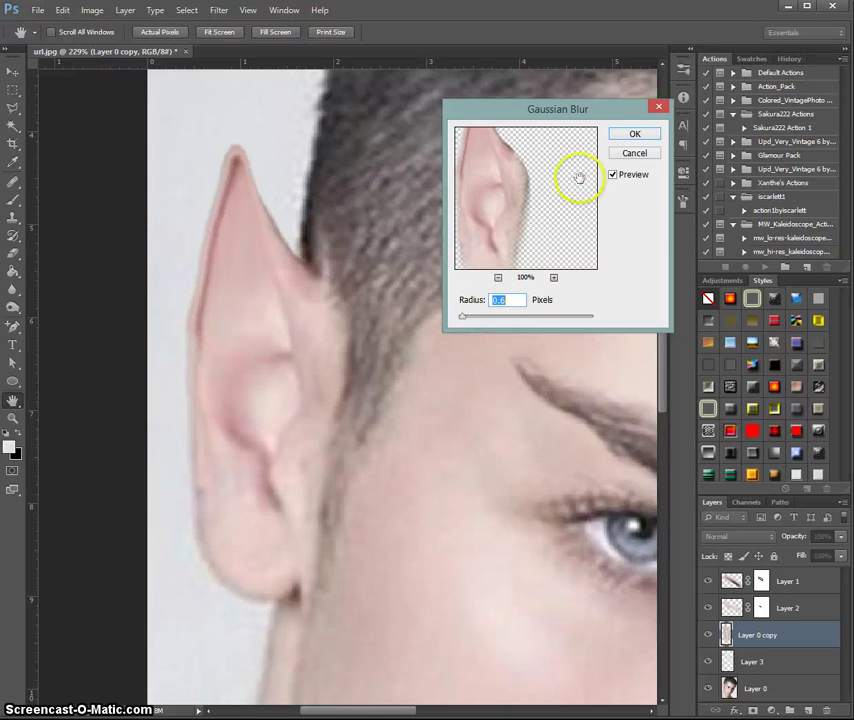
pyautogui.press('Up')
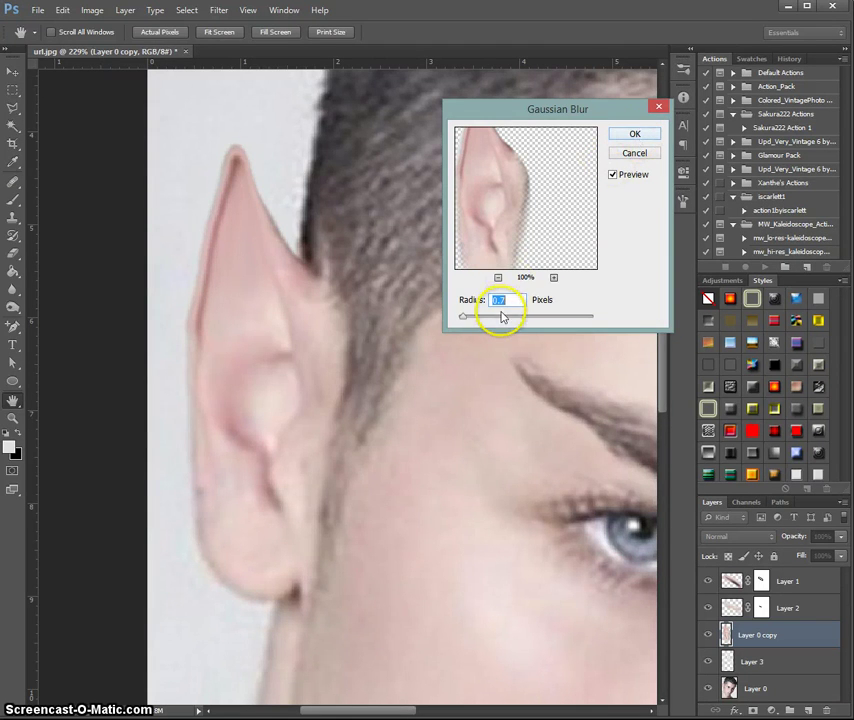
pyautogui.press('Up')
pyautogui.click(621, 142)
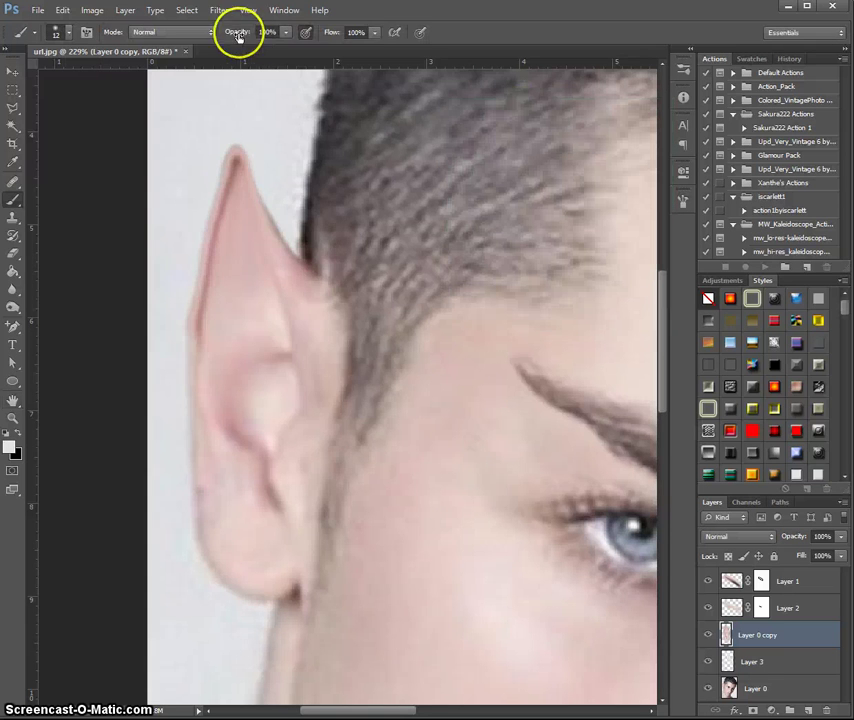
# Apply the Add Noise filter to Layer 0 copy with a subtle amount, Uniform distribution and Monochromatic enabled to restore grain on the pointed ear
pyautogui.click(219, 10)
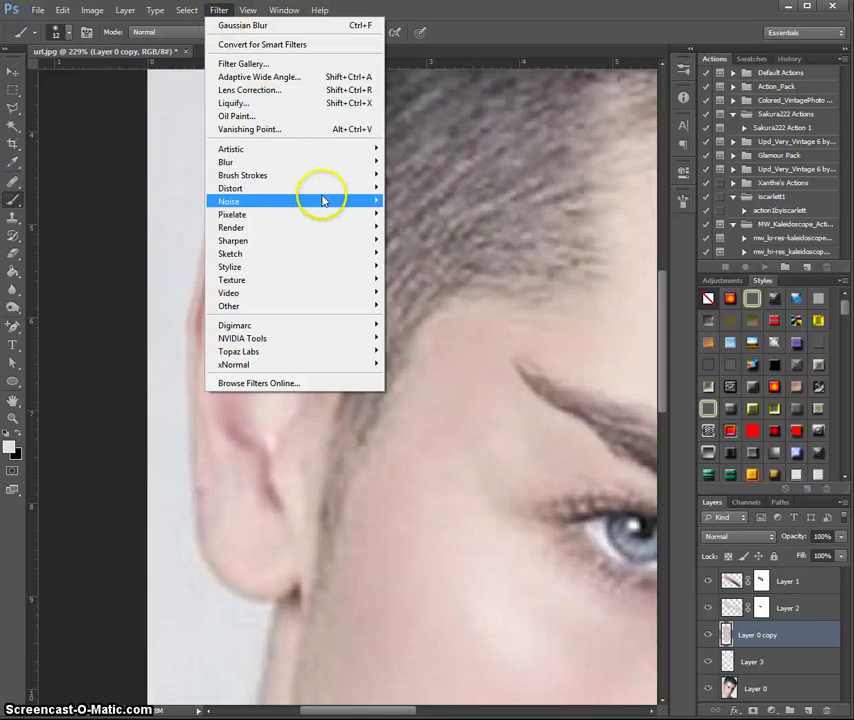
pyautogui.moveTo(332, 198)
pyautogui.click(460, 204)
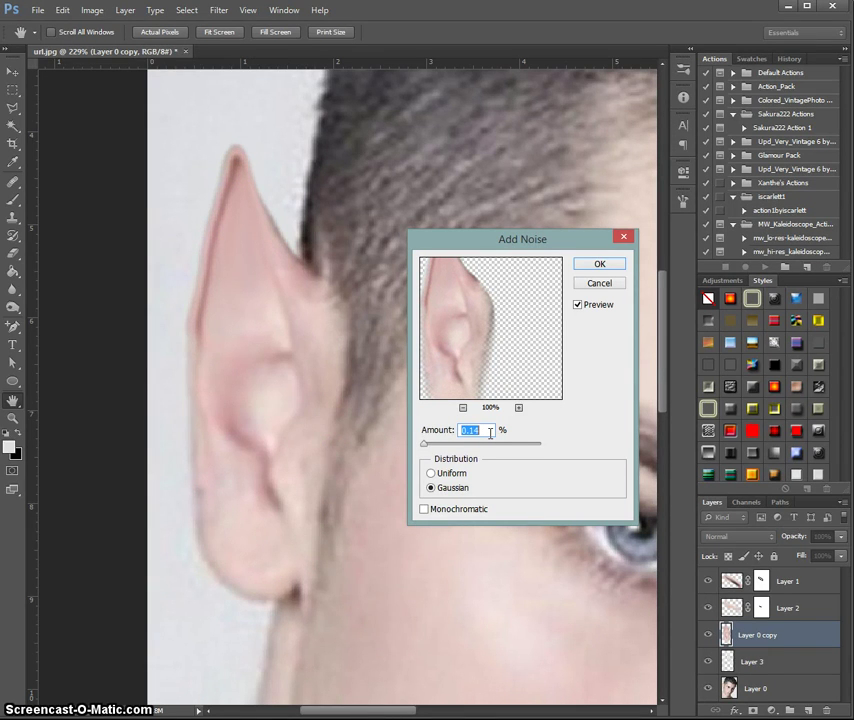
pyautogui.scroll(8, 490, 432)
pyautogui.click(448, 472)
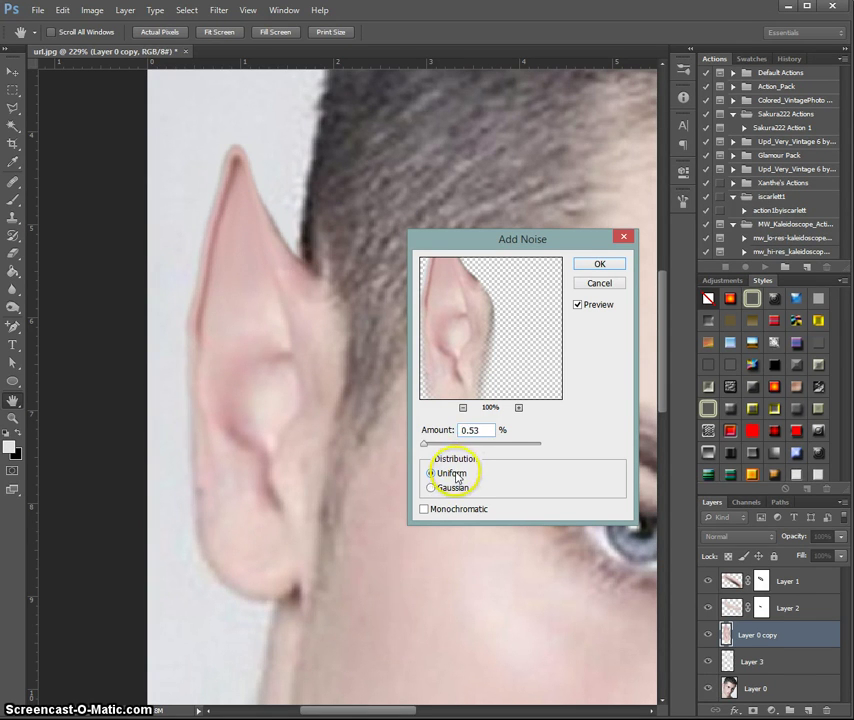
pyautogui.click(456, 510)
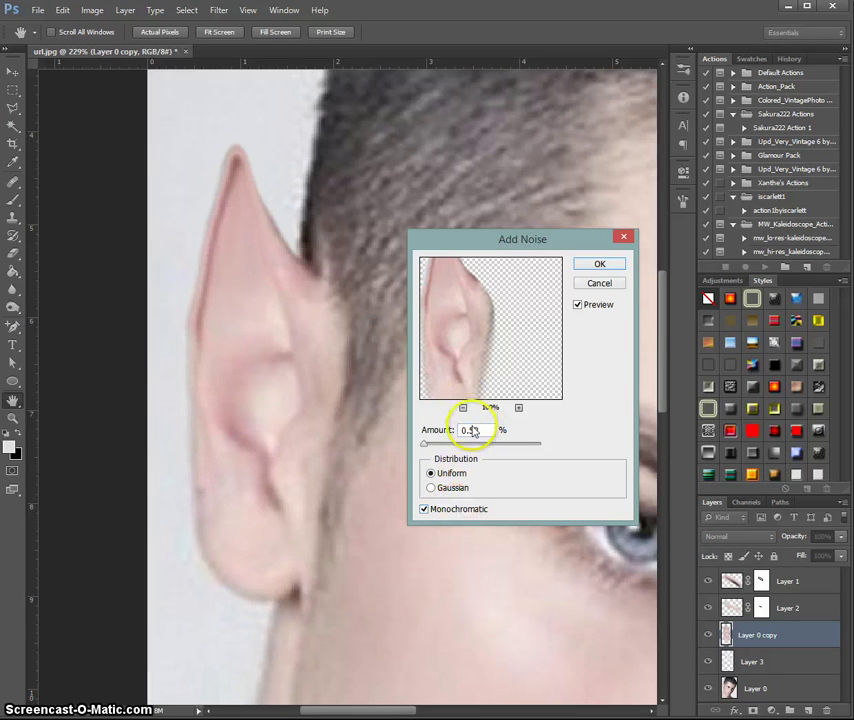
pyautogui.scroll(10, 483, 430)
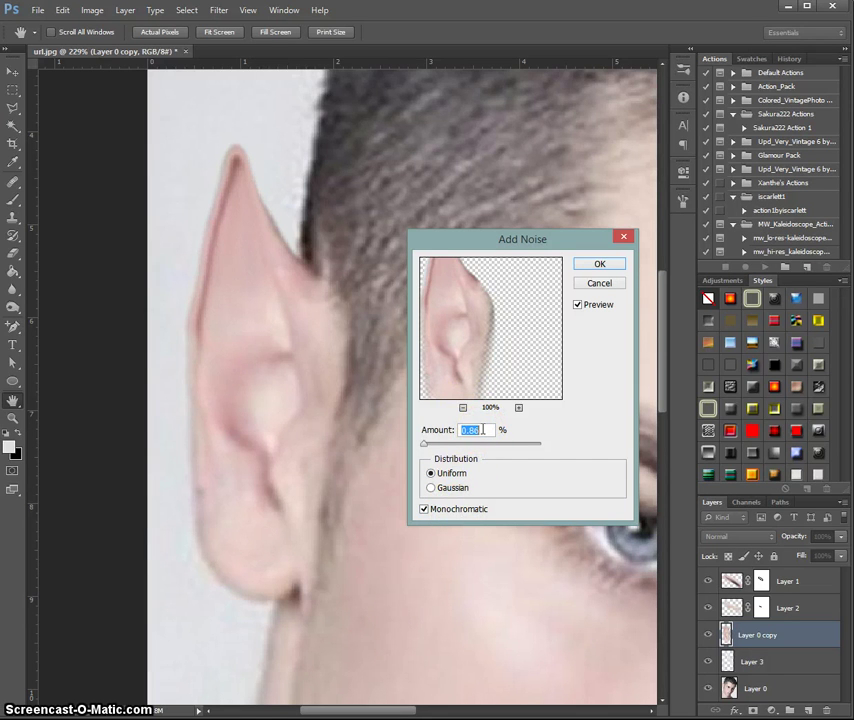
pyautogui.scroll(10, 483, 430)
pyautogui.scroll(-10, 483, 430)
pyautogui.scroll(-1, 483, 430)
pyautogui.scroll(-15, 483, 430)
pyautogui.scroll(-4, 483, 430)
pyautogui.scroll(-20, 483, 430)
pyautogui.click(601, 264)
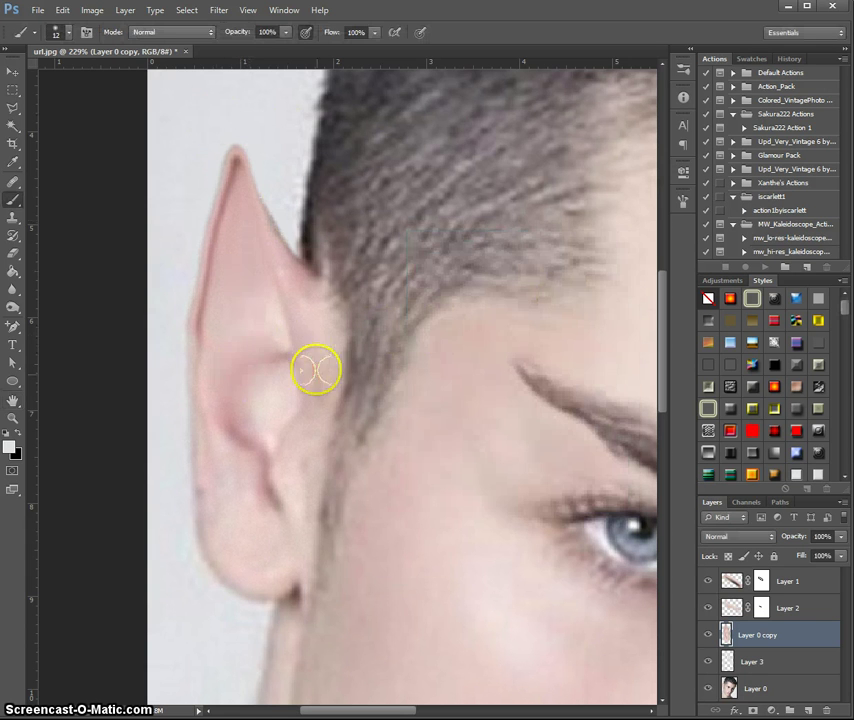
pyautogui.scroll(-2, 248, 196)
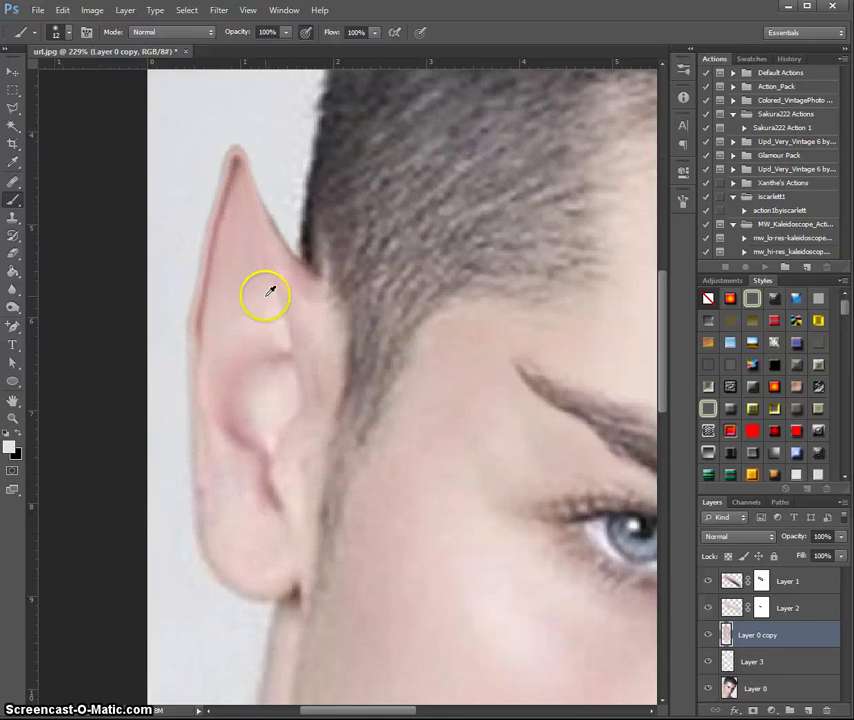
pyautogui.scroll(1, 345, 447)
pyautogui.scroll(-5, 349, 443)
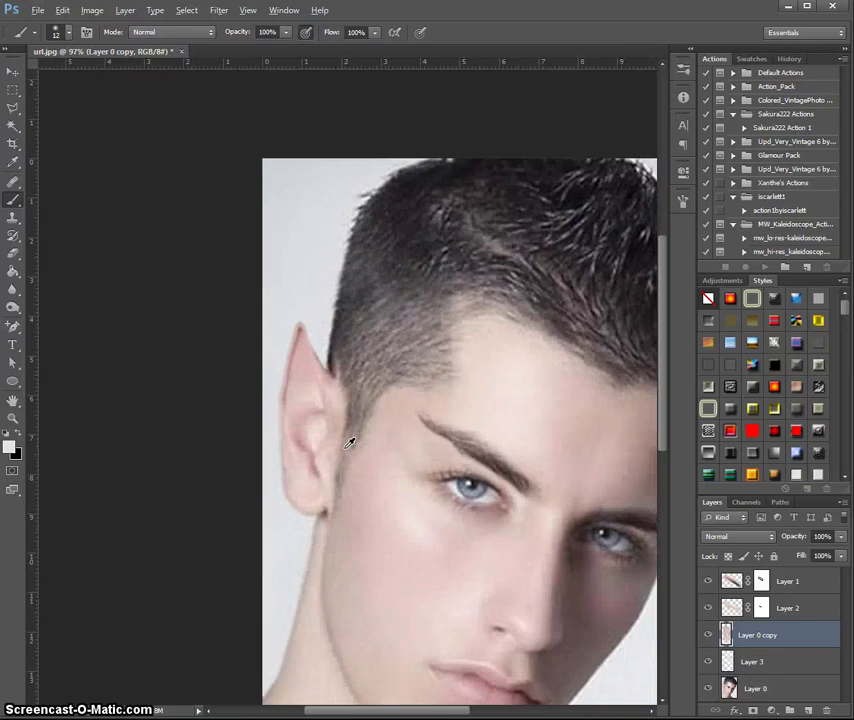
pyautogui.scroll(1, 326, 388)
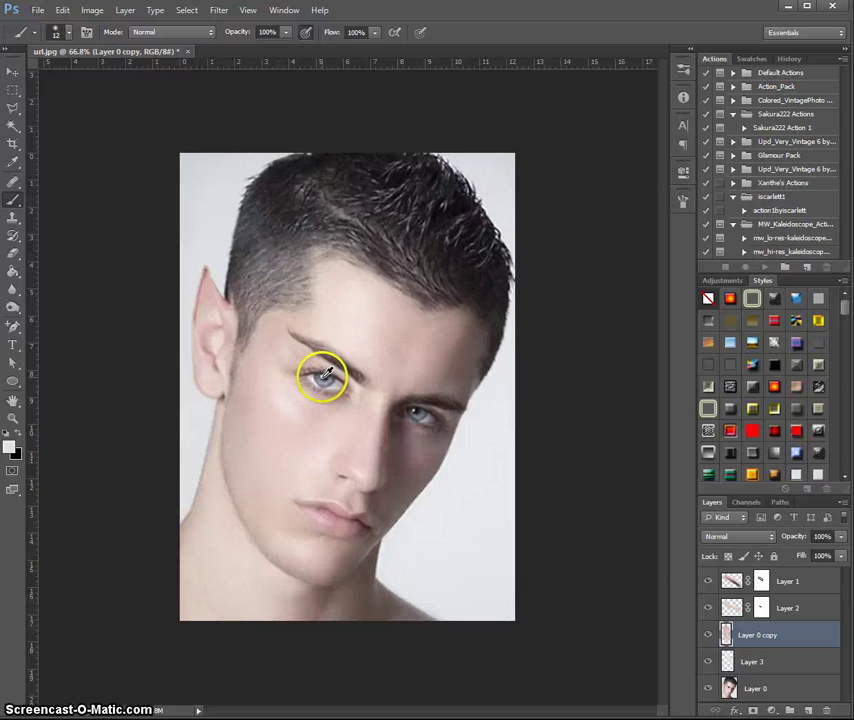